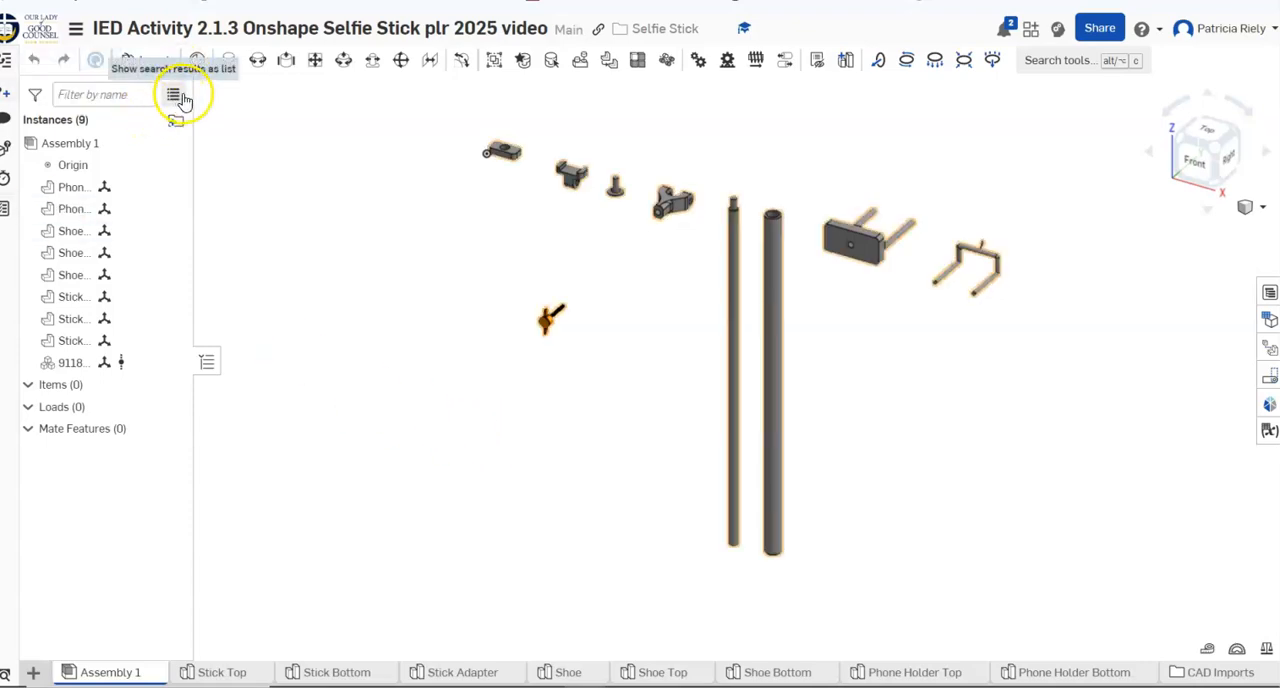
Widen the instance list and fix the Stick Bottom part in place
drag(191, 96, 241, 183)
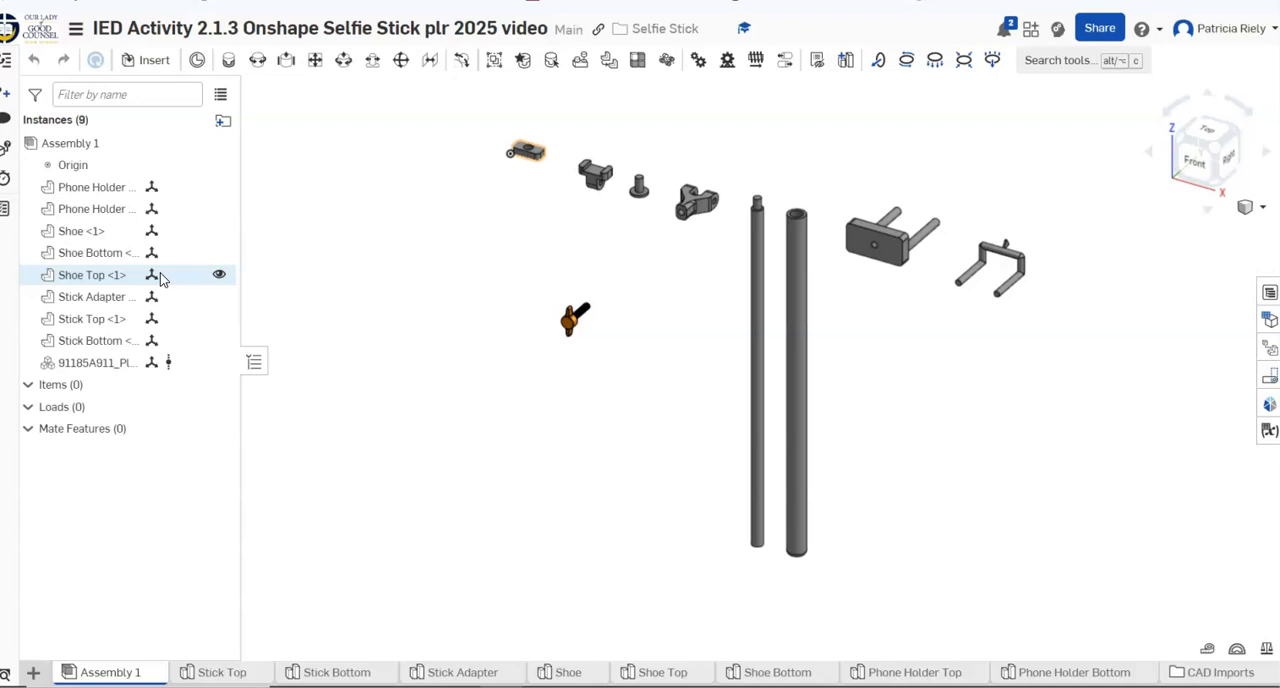
right_click(791, 369)
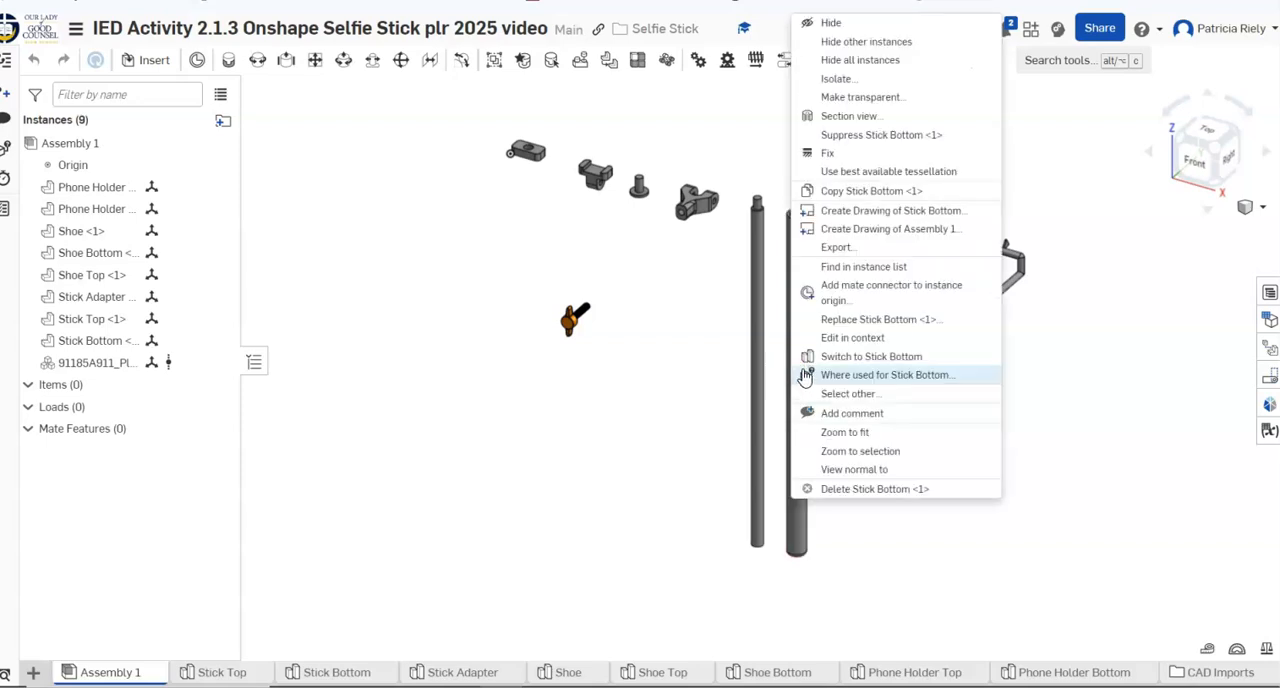
click(838, 160)
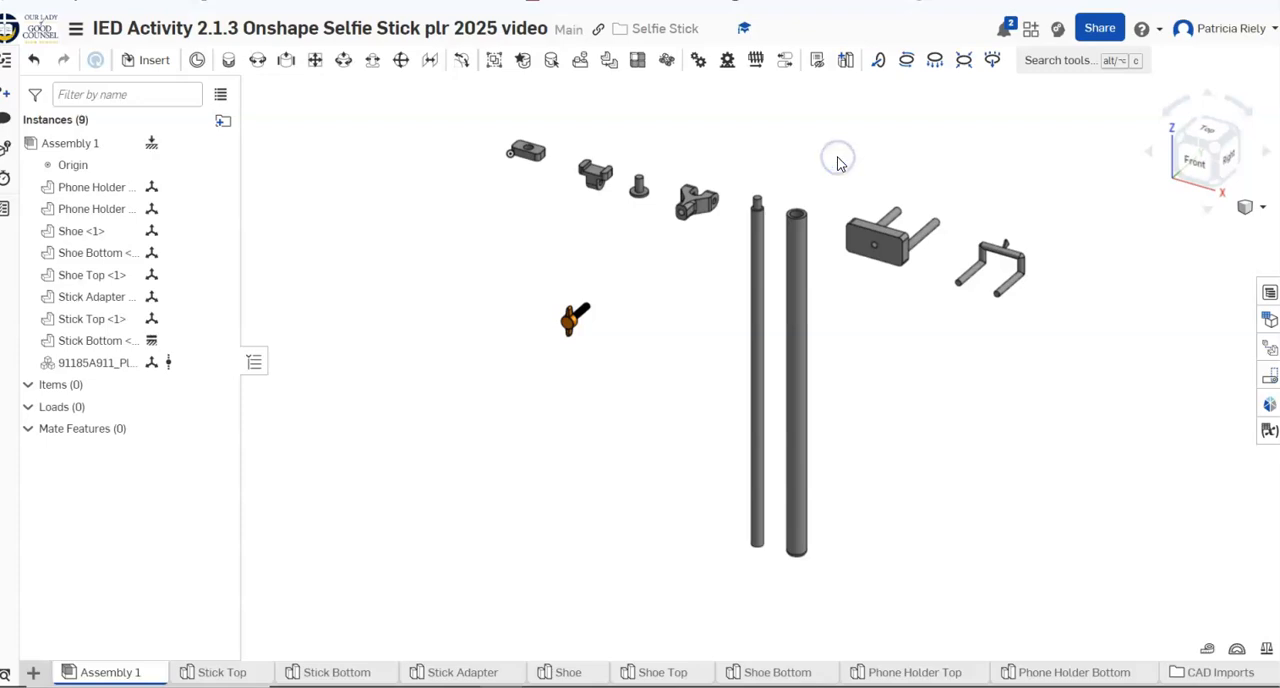
drag(799, 309, 800, 305)
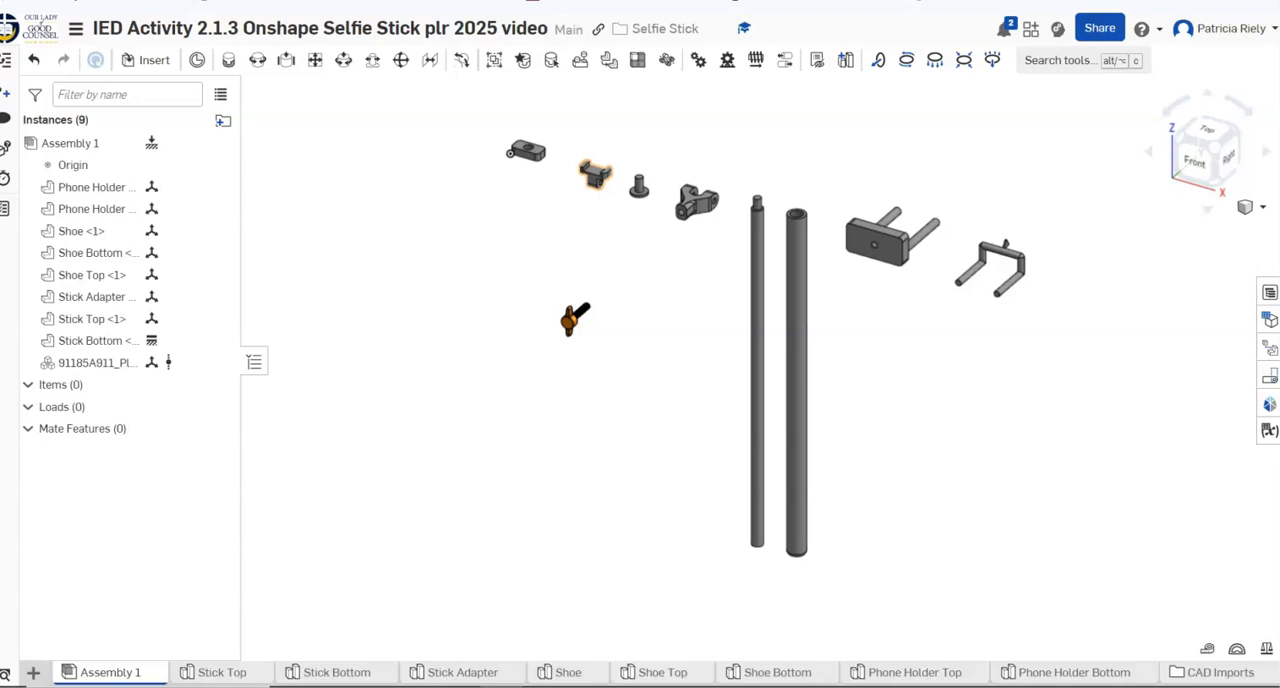
Add a slider mate joining the upper rim of Stick Bottom to the lower end of Stick Top
click(281, 68)
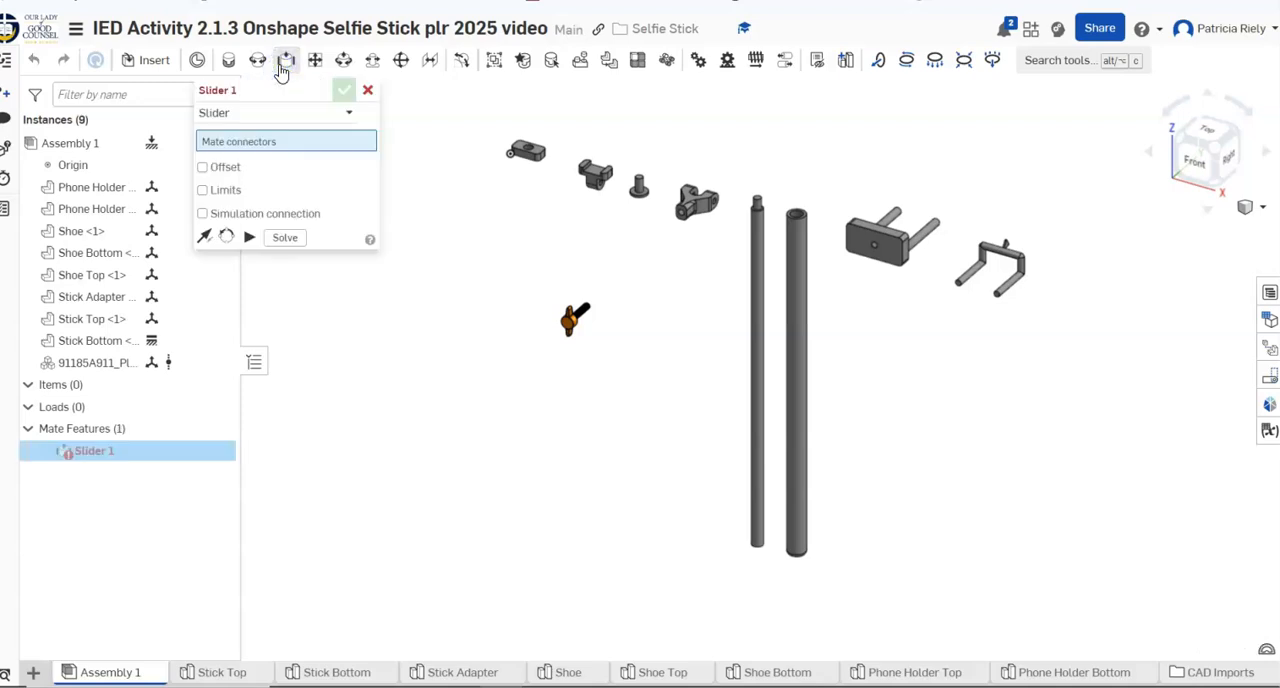
scroll(900, 323, up, 3)
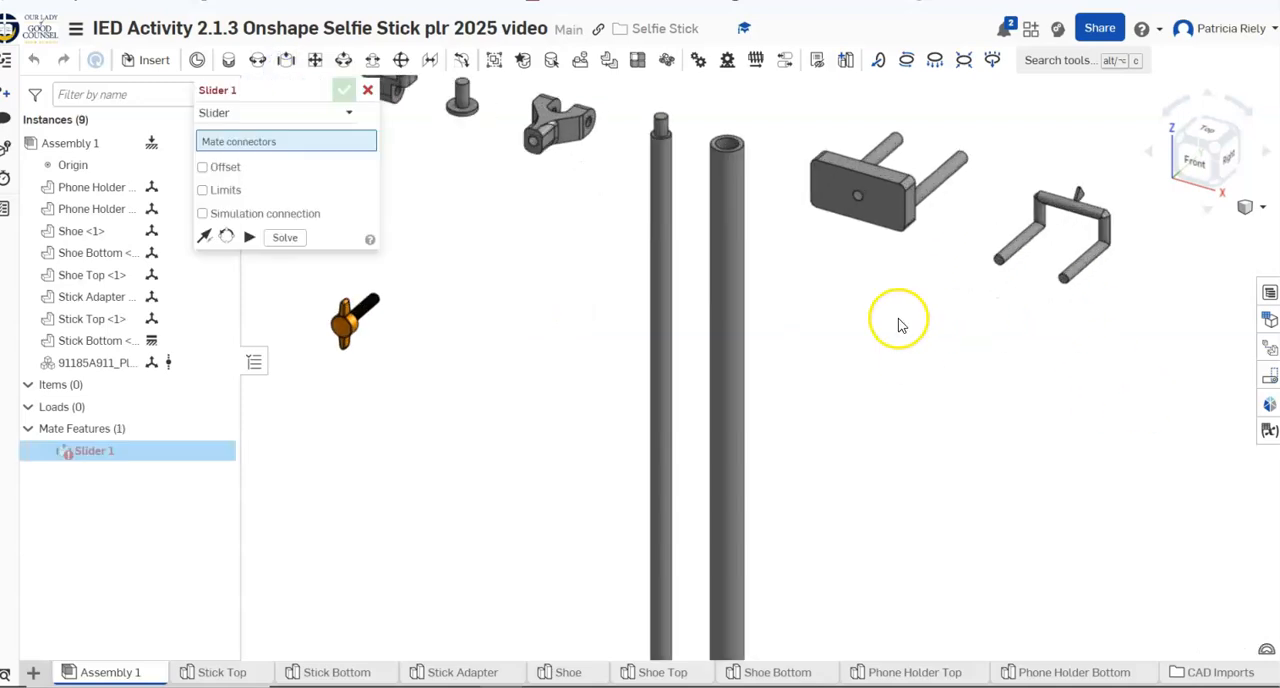
click(724, 142)
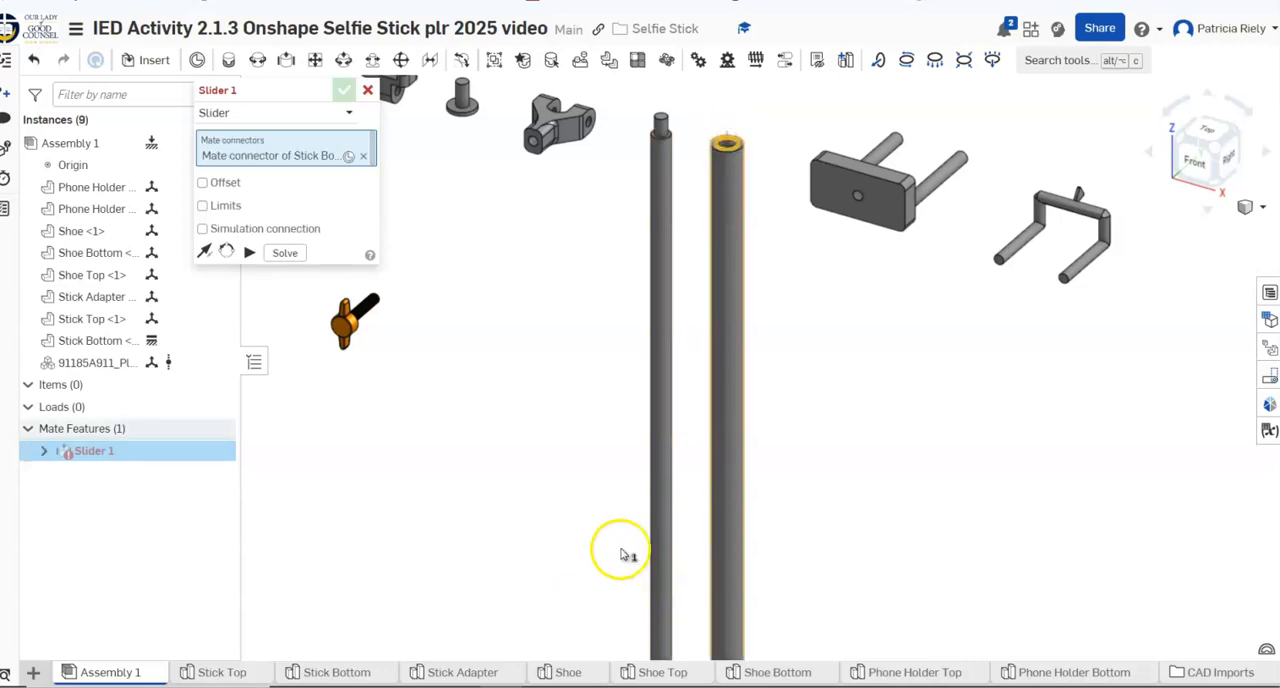
scroll(585, 530, down, 3)
right_drag(603, 526, 606, 403)
click(595, 477)
click(595, 477)
mouse_move(989, 509)
right_down()
mouse_move(986, 463)
mouse_move(1005, 506)
right_up()
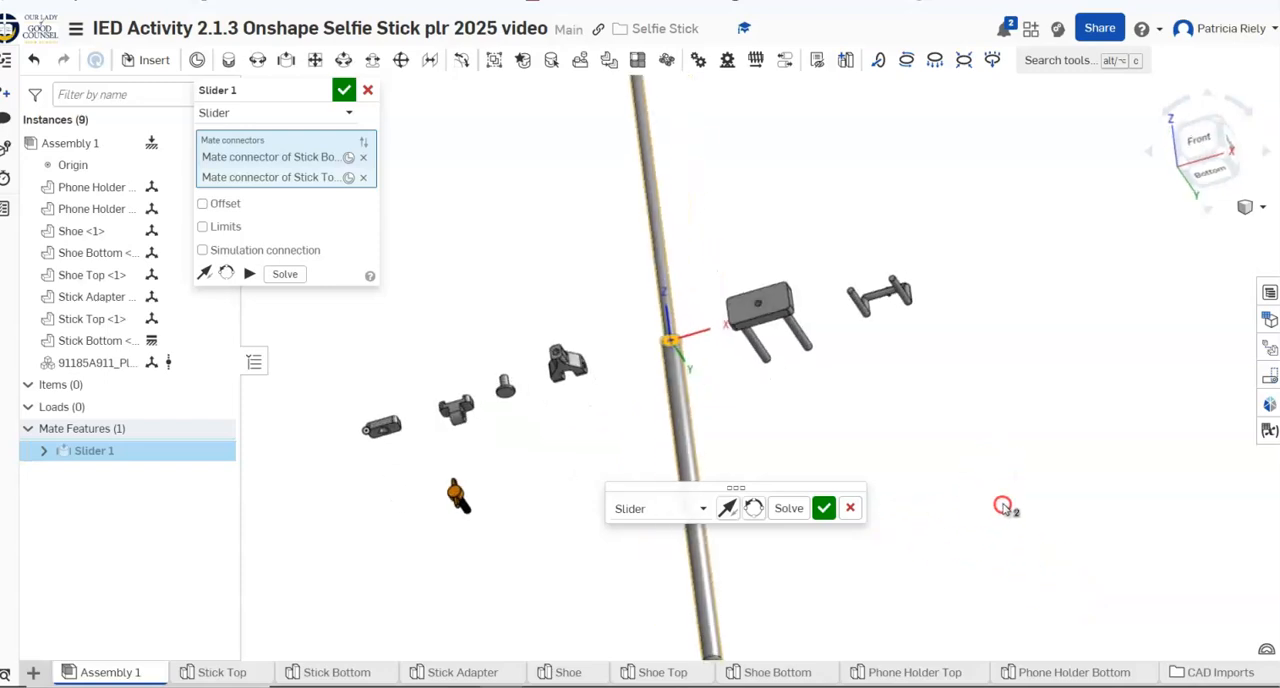
click(828, 504)
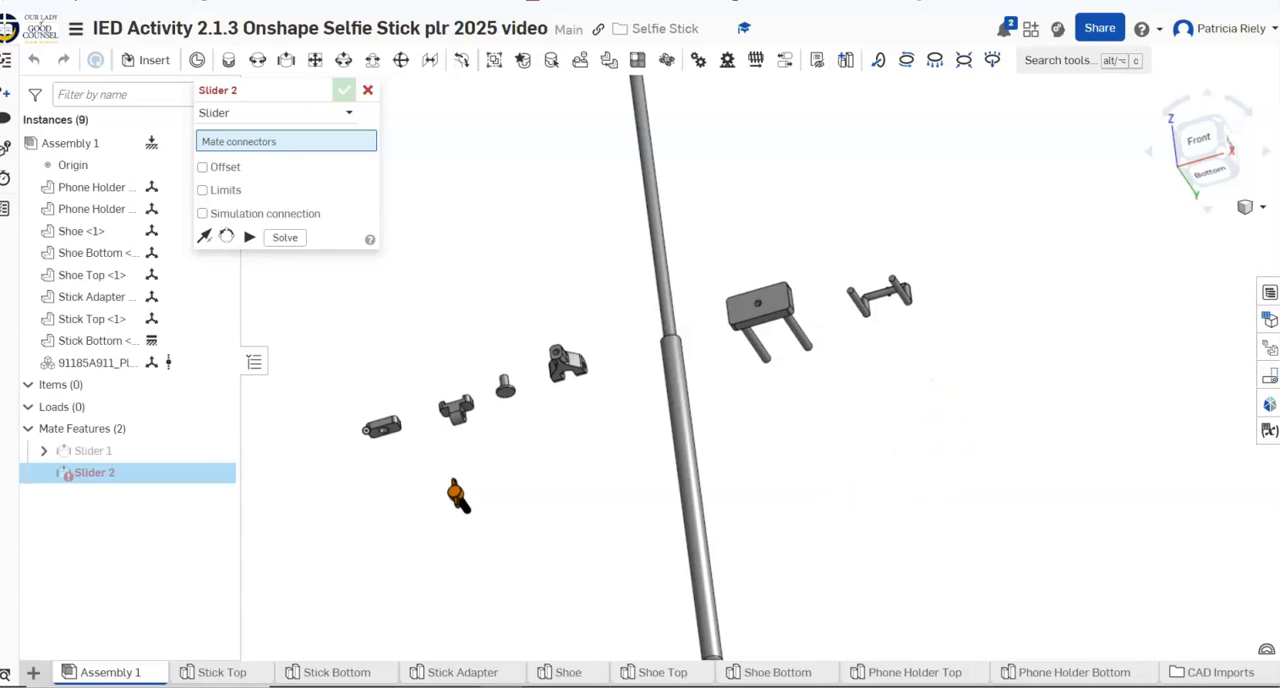
Switch to the isometric view, slide Stick Top along Stick Bottom to test the mate, and discard the empty second slider mate
click(1257, 209)
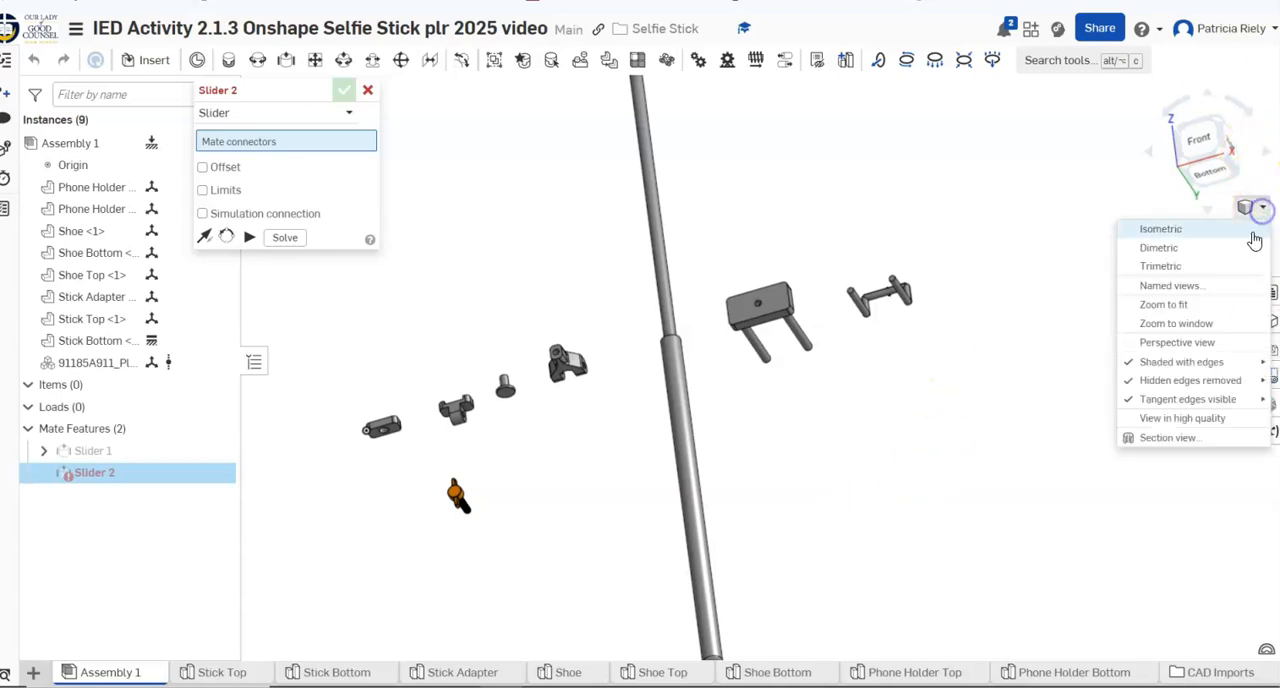
click(1228, 230)
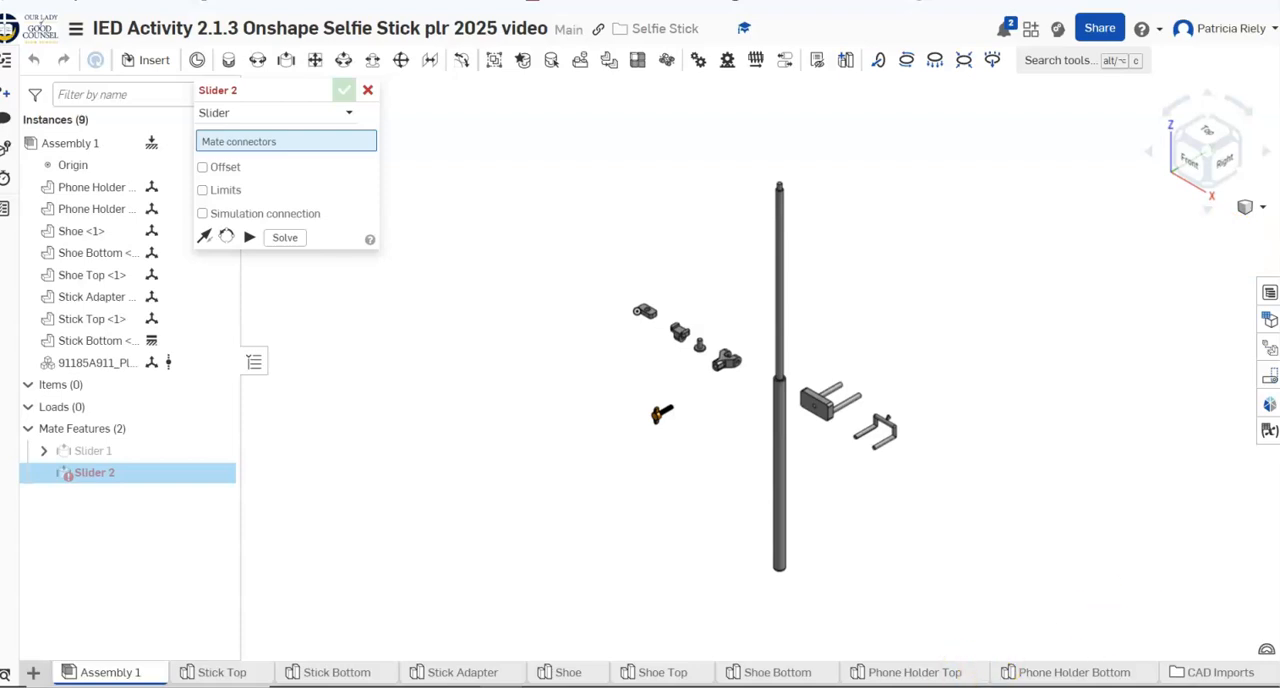
mouse_move(812, 676)
scroll(583, 580, up, 2)
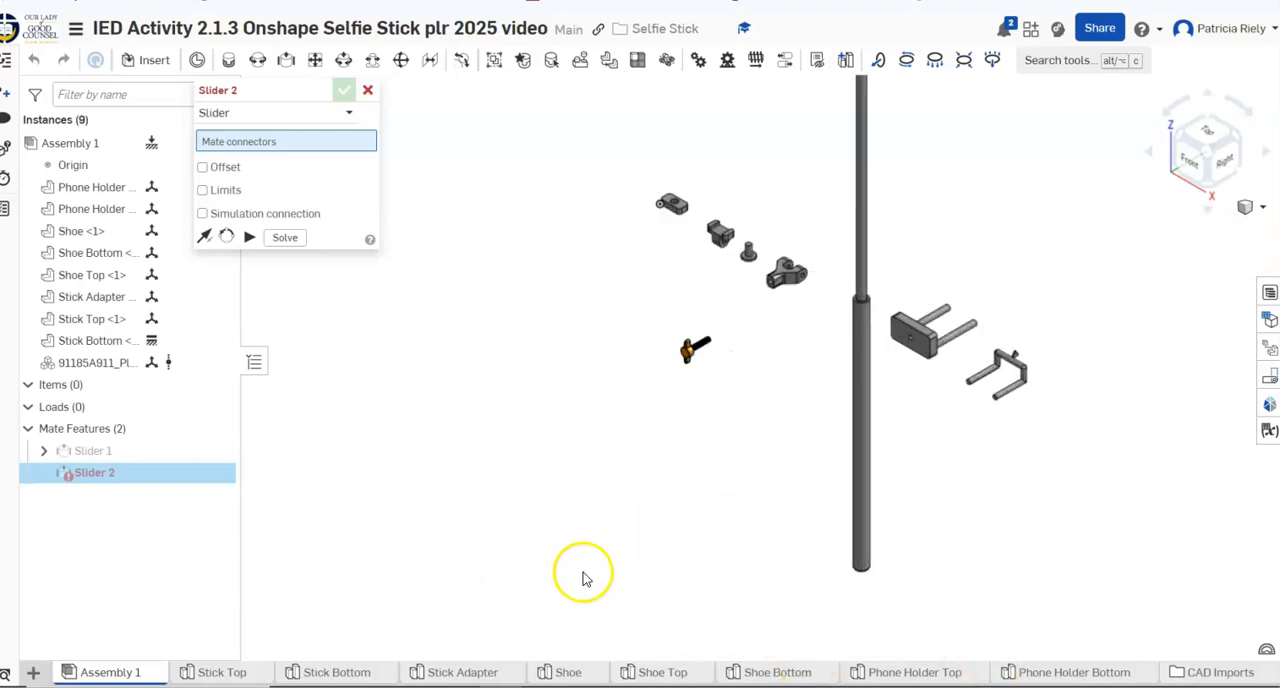
scroll(585, 462, down, 2)
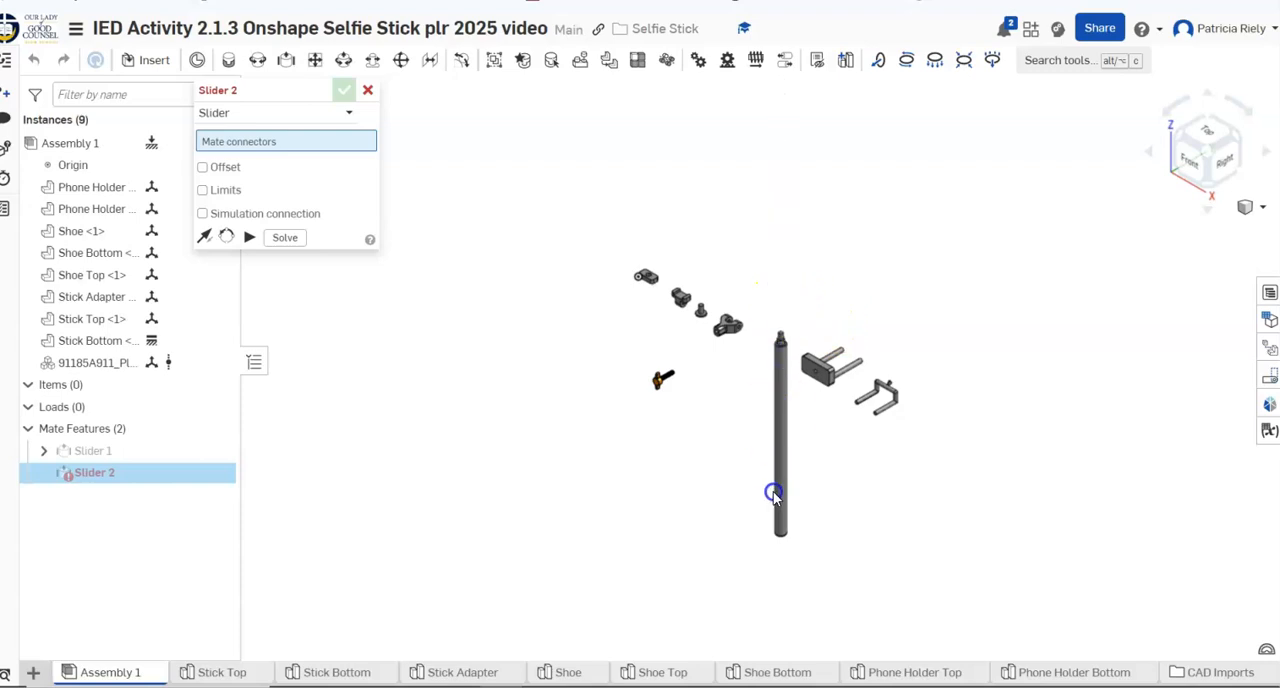
drag(771, 508, 772, 313)
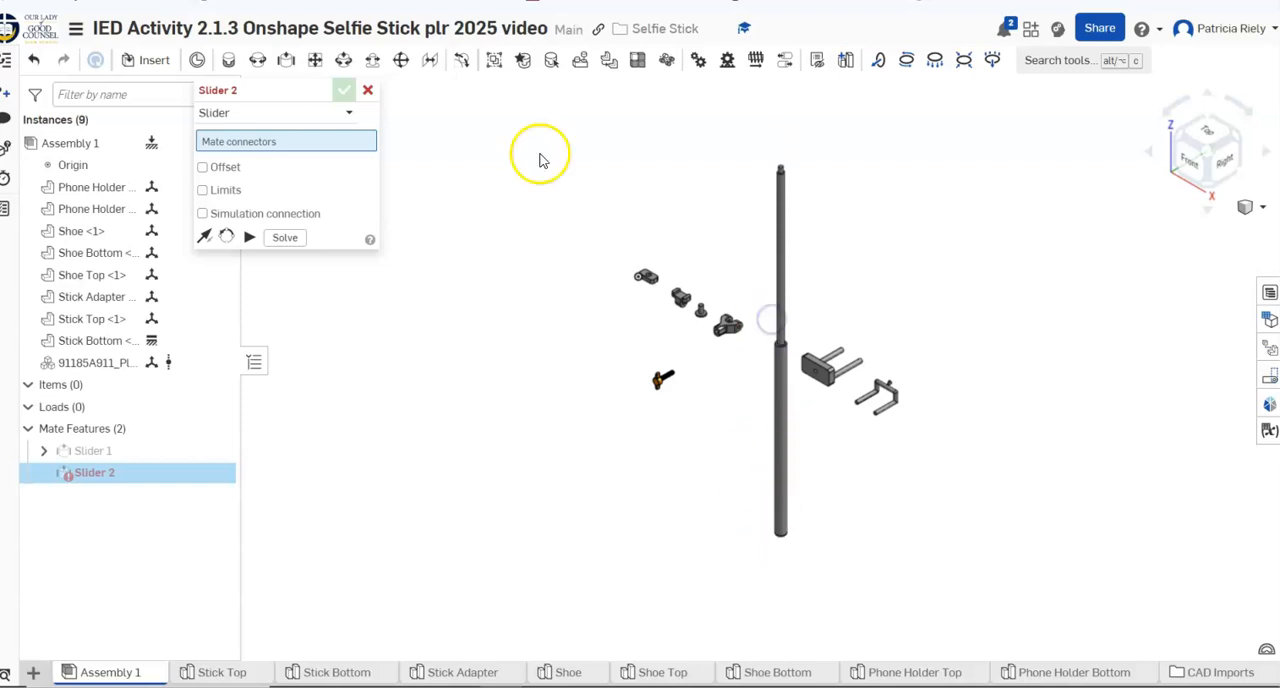
click(367, 92)
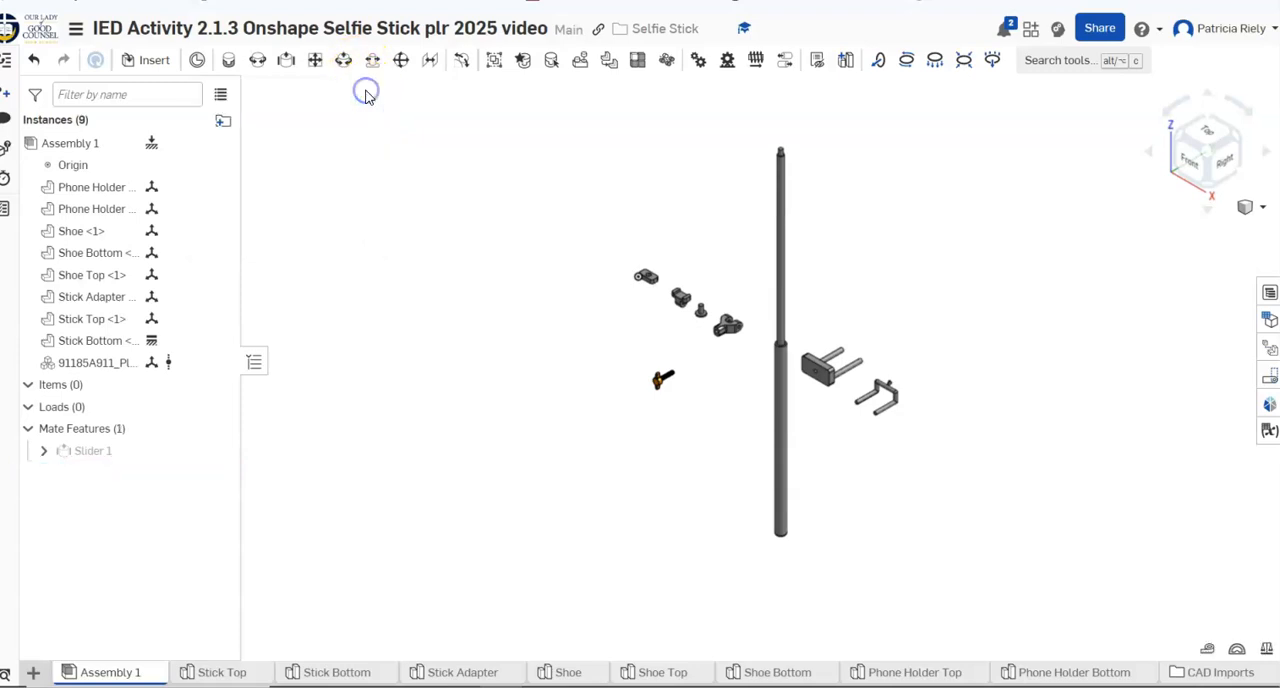
Limit the stick slider mate's Z travel to a 0.5 in minimum and 11.5 in maximum, and test it by sliding Stick Top
right_click(113, 453)
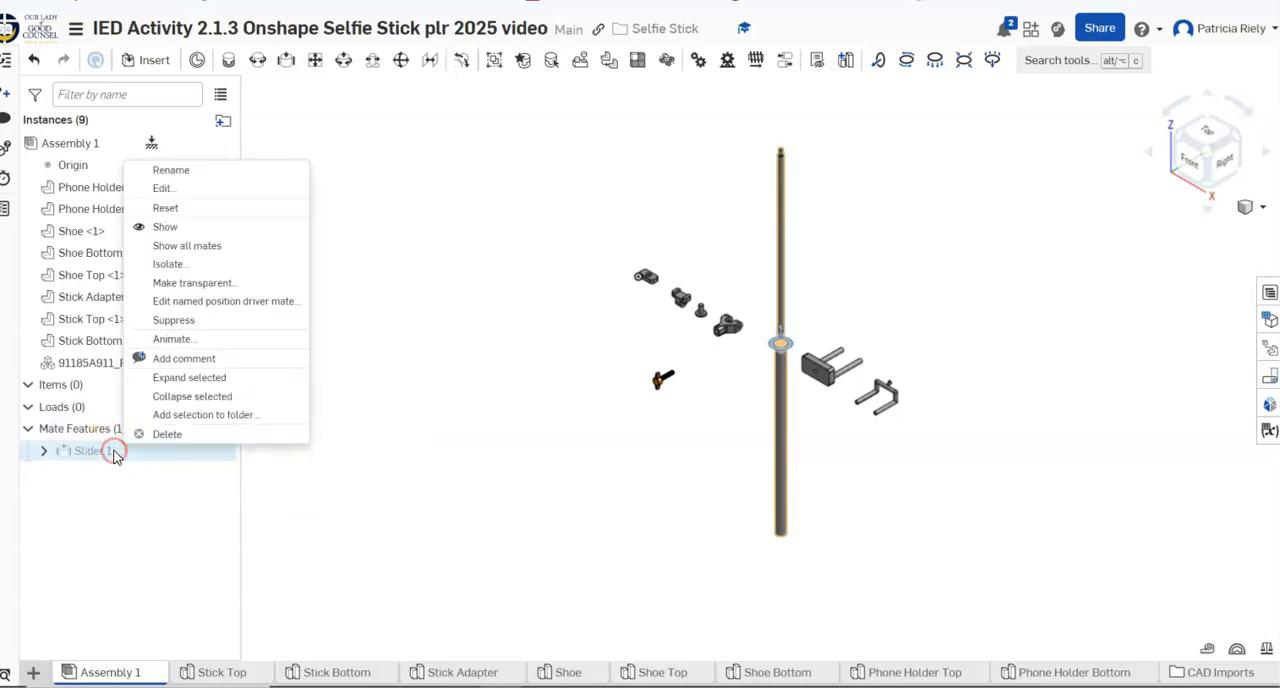
click(150, 189)
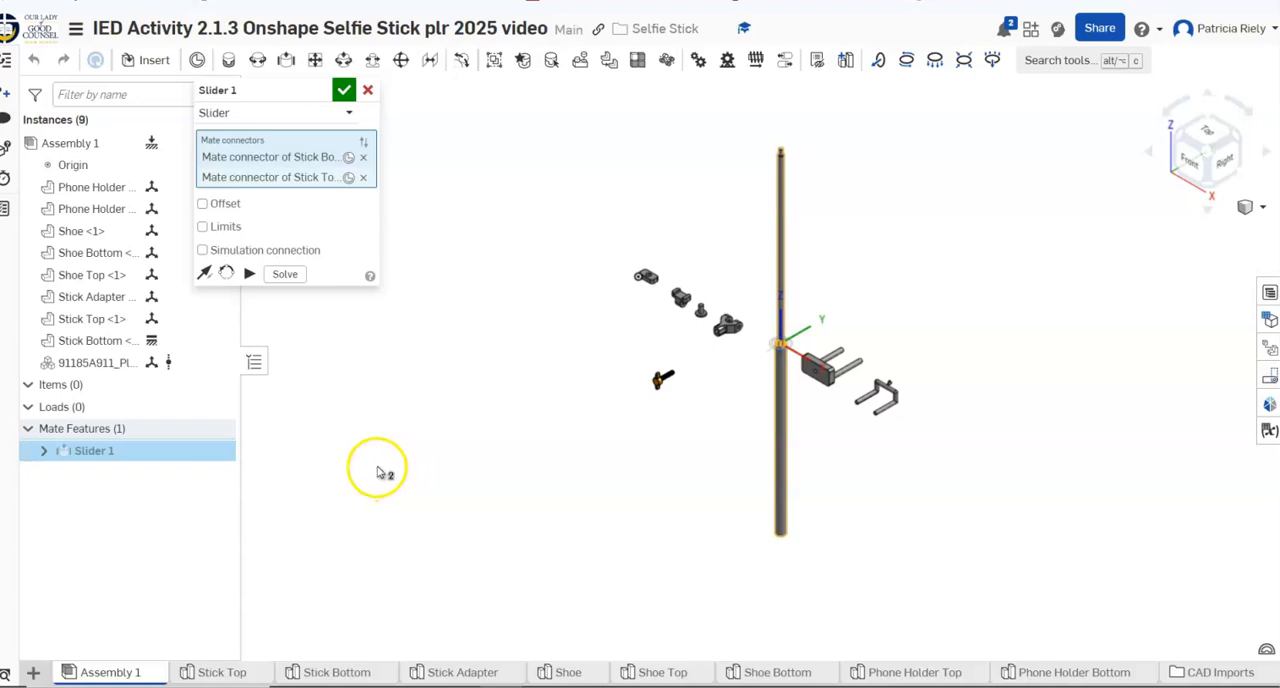
click(202, 227)
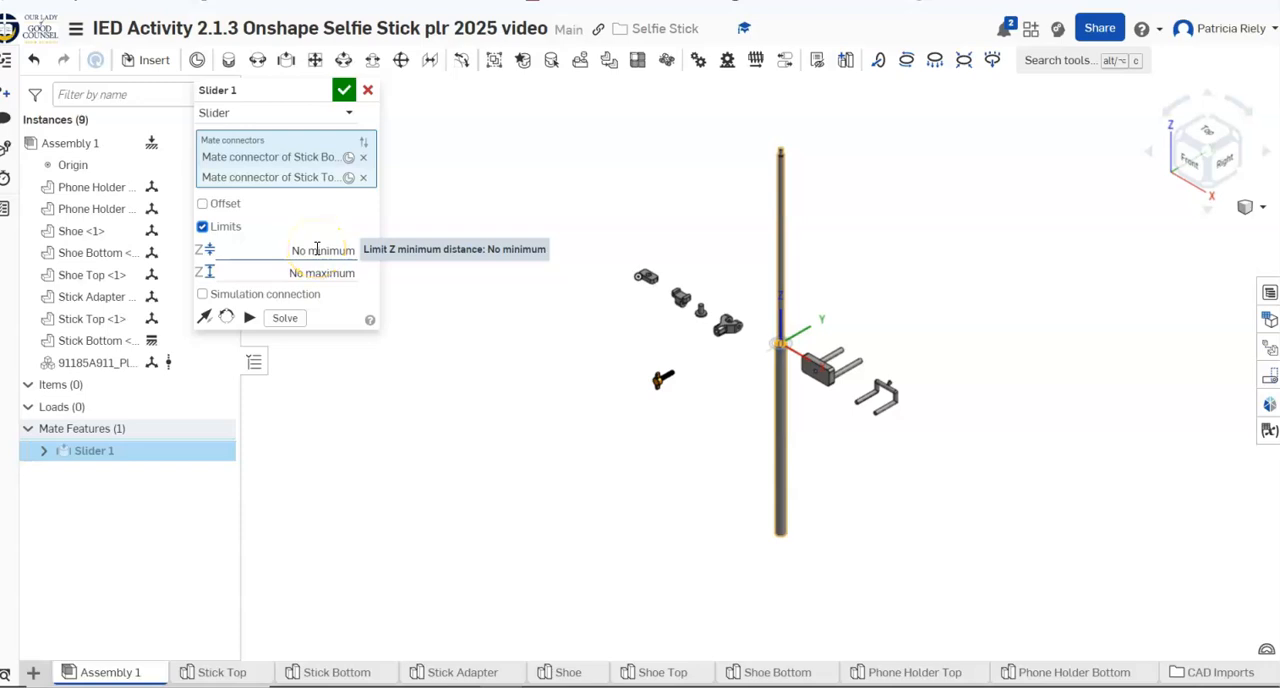
click(317, 249)
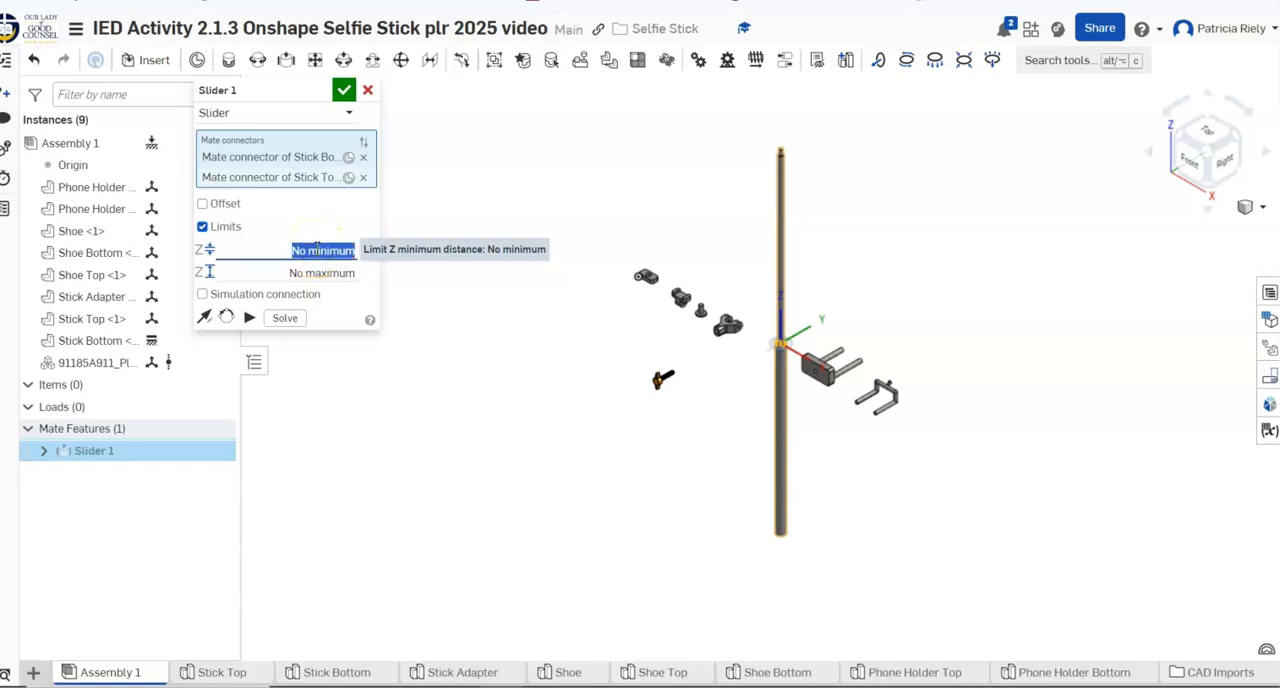
key(BackSpace)
click(320, 241)
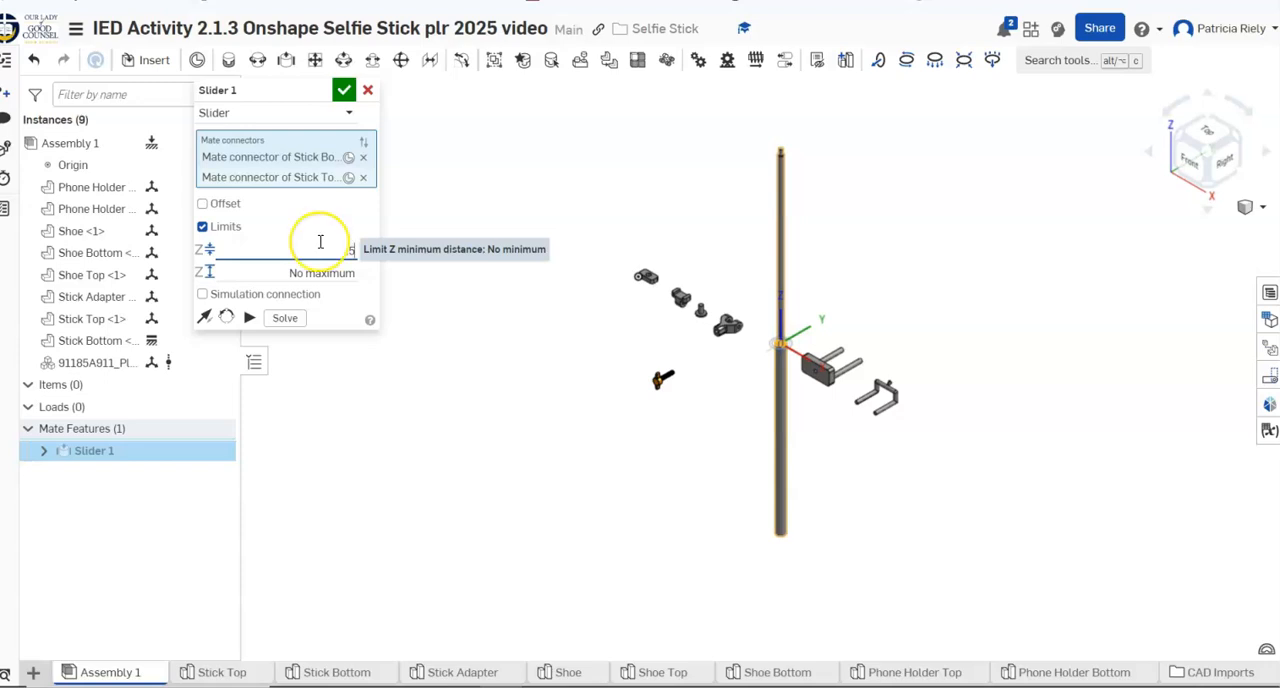
click(350, 275)
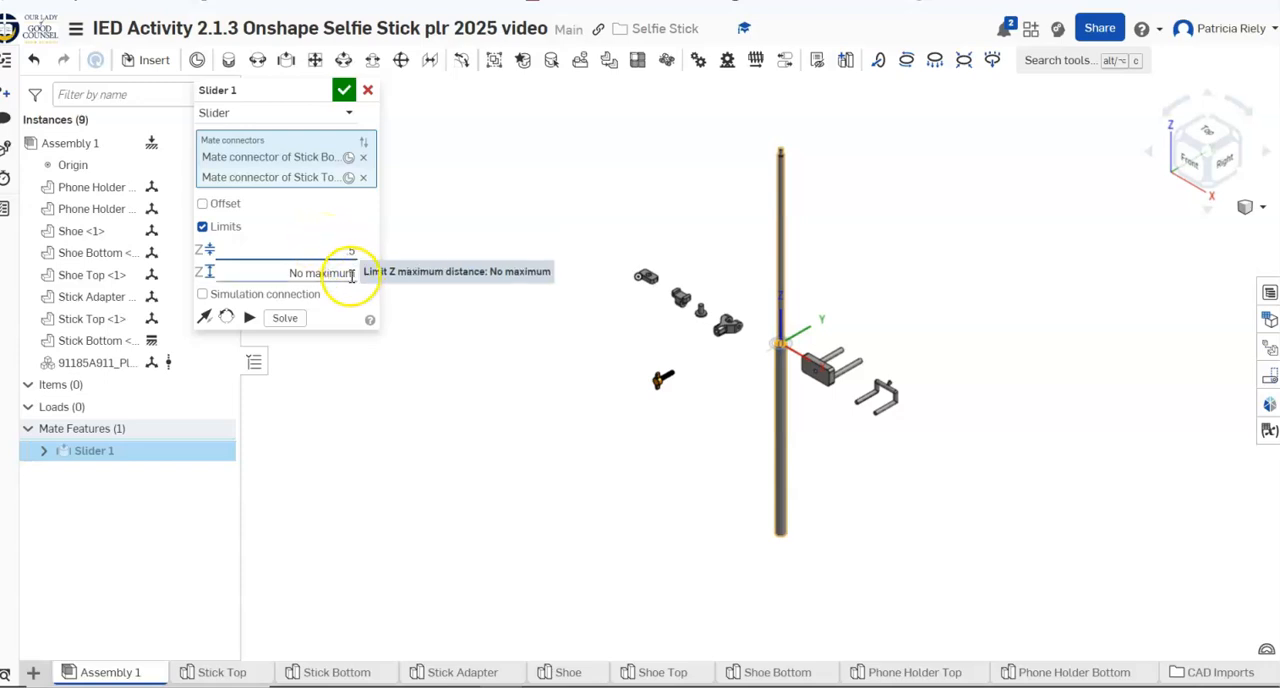
key(BackSpace)
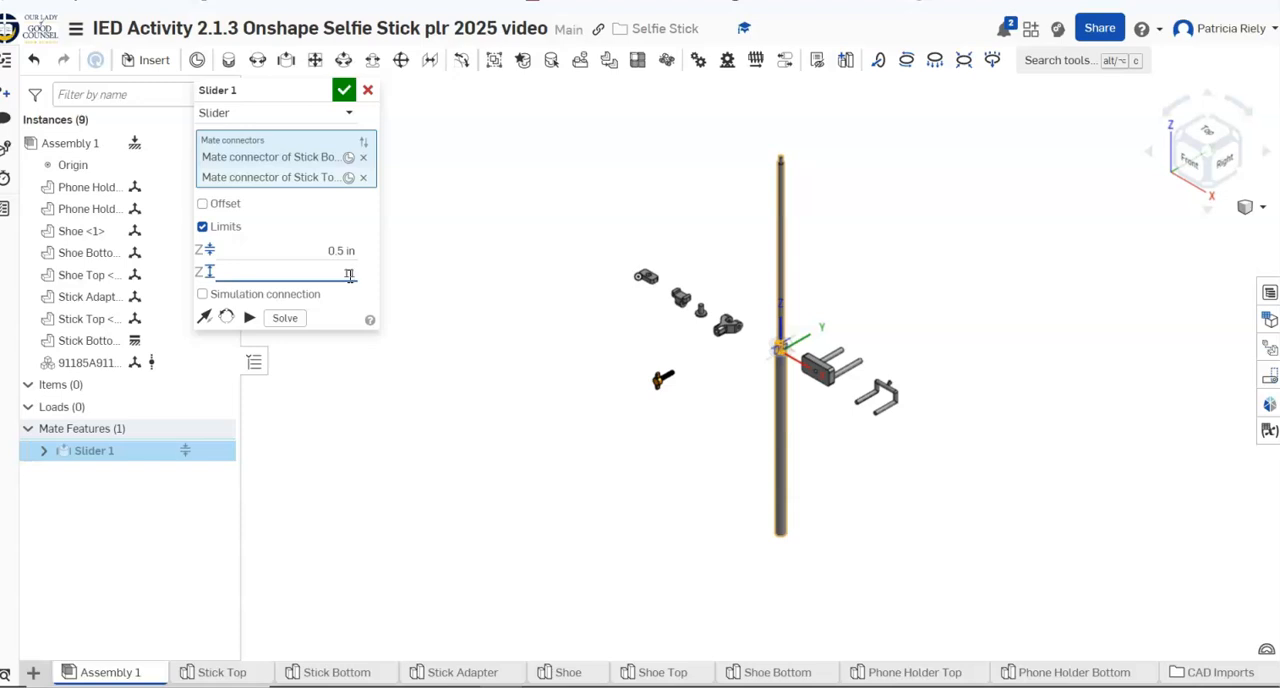
text(11.5)
click(343, 90)
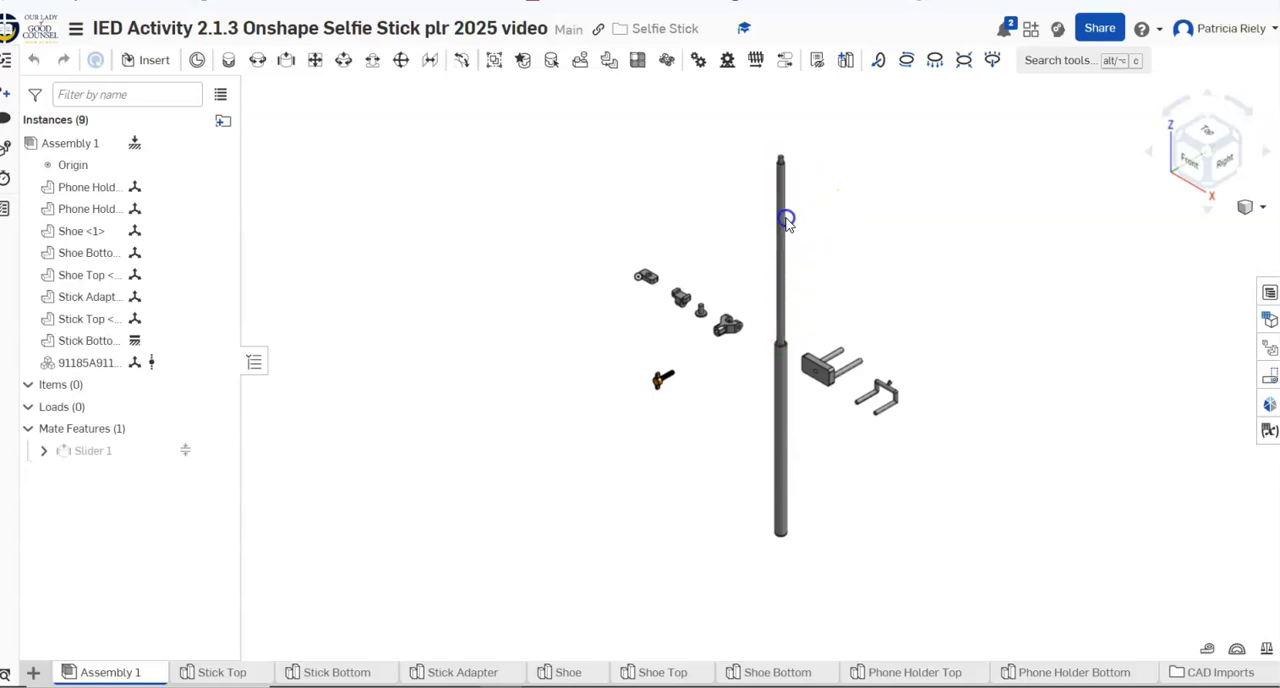
mouse_move(789, 257)
mouse_down()
mouse_move(793, 398)
mouse_move(780, 142)
mouse_move(771, 286)
mouse_move(789, 334)
mouse_move(786, 170)
mouse_move(787, 252)
mouse_up()
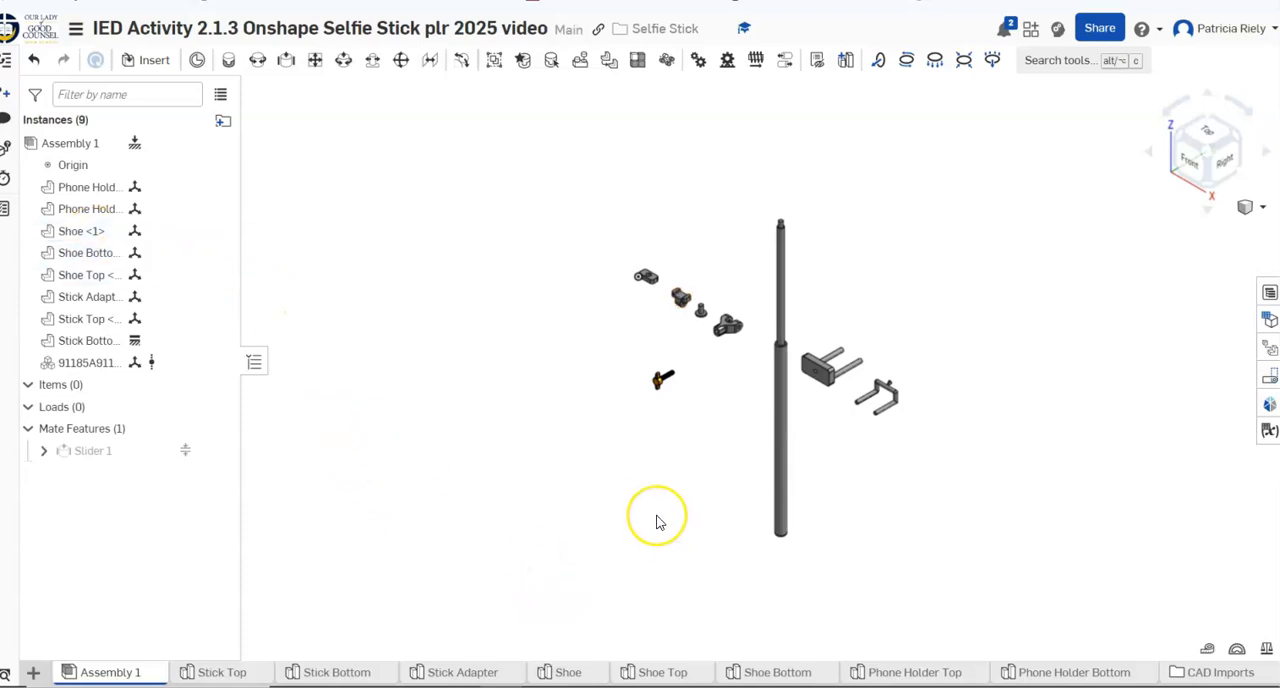
Start a fastened mate using the center of the circular socket opening on Stick Adapter as its first connector
scroll(657, 521, up, 1)
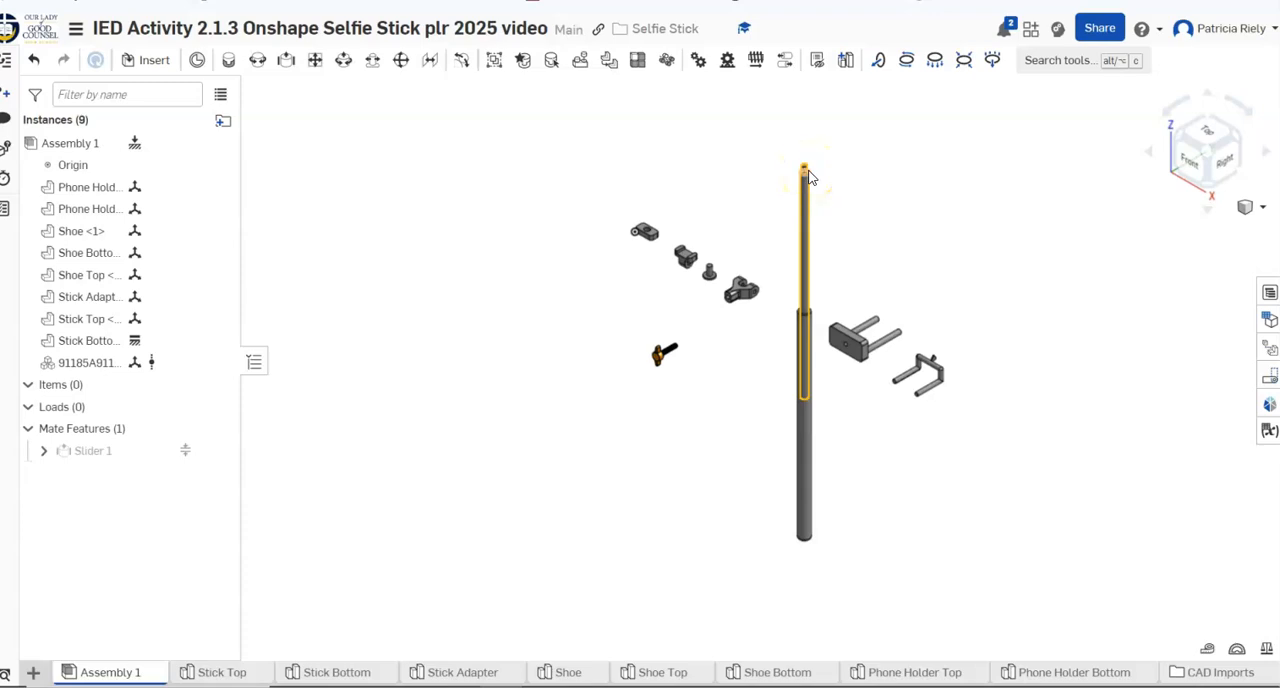
click(227, 63)
scroll(676, 396, up, 2)
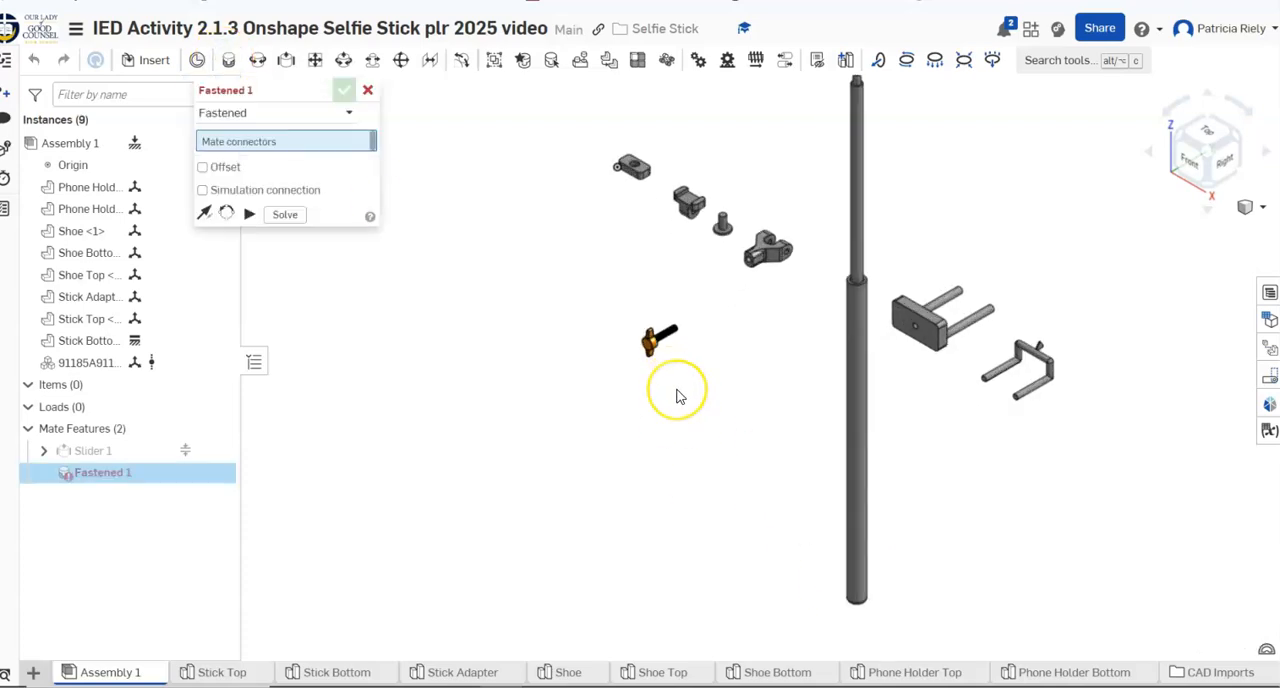
scroll(676, 396, up, 1)
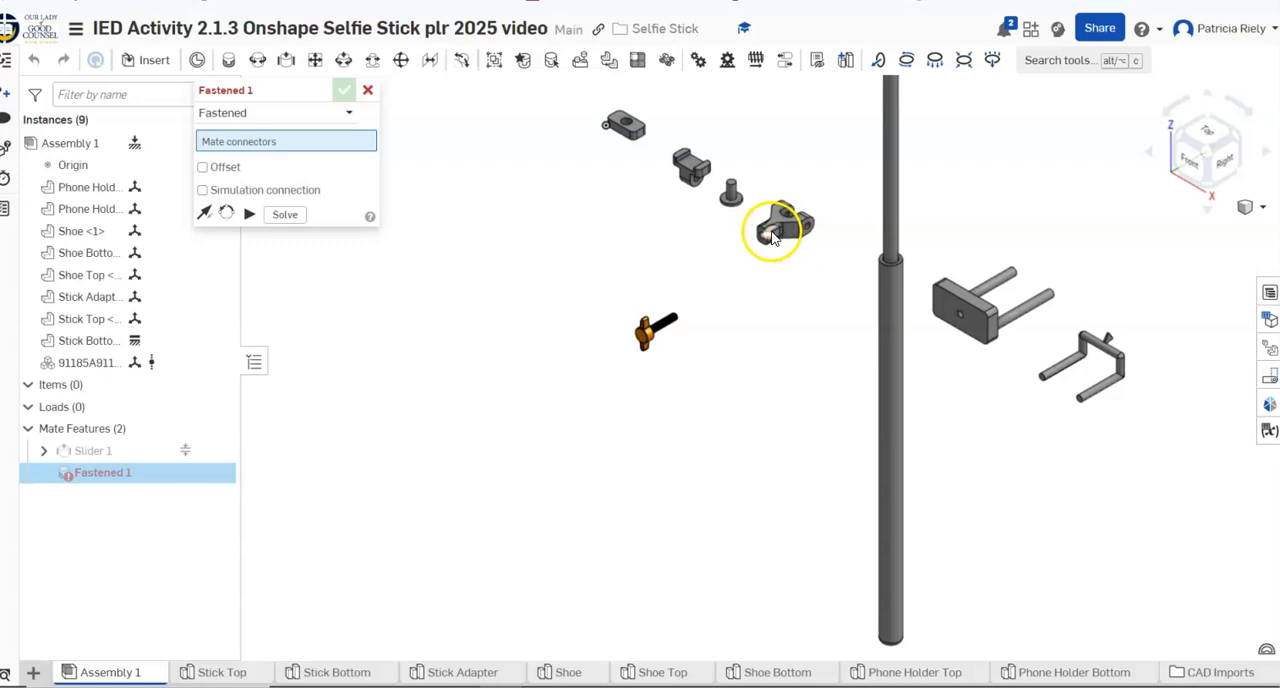
scroll(767, 250, up, 1)
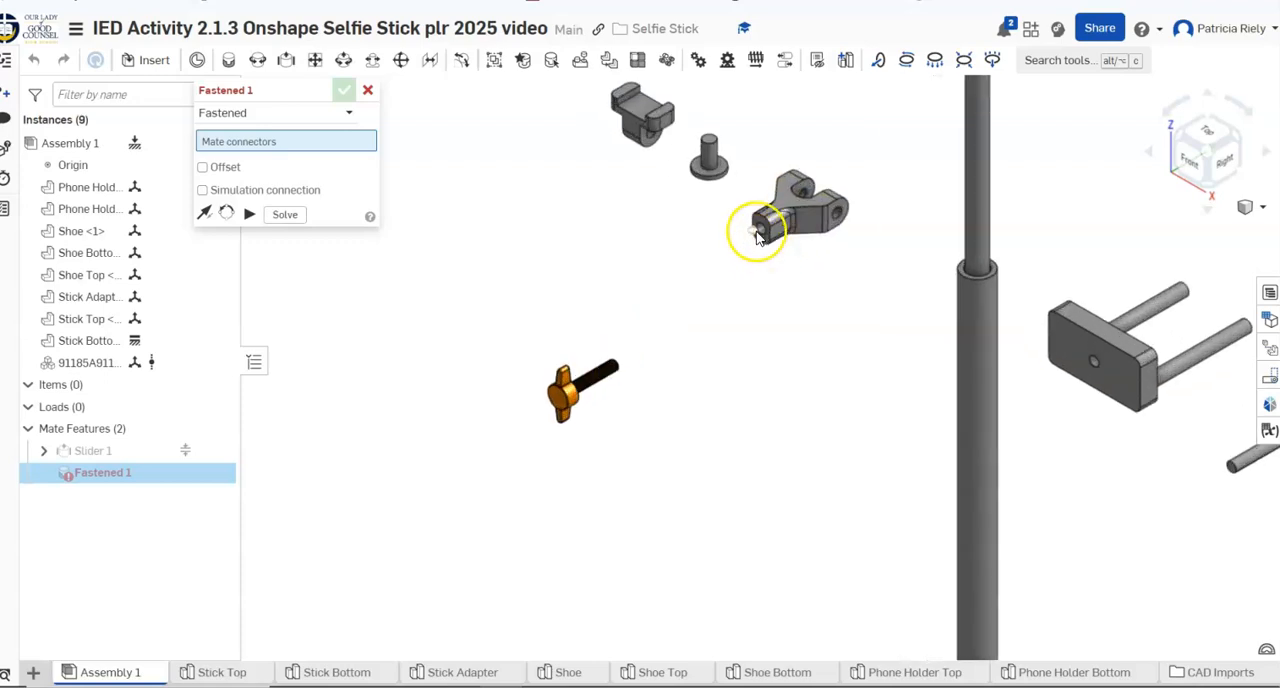
click(760, 232)
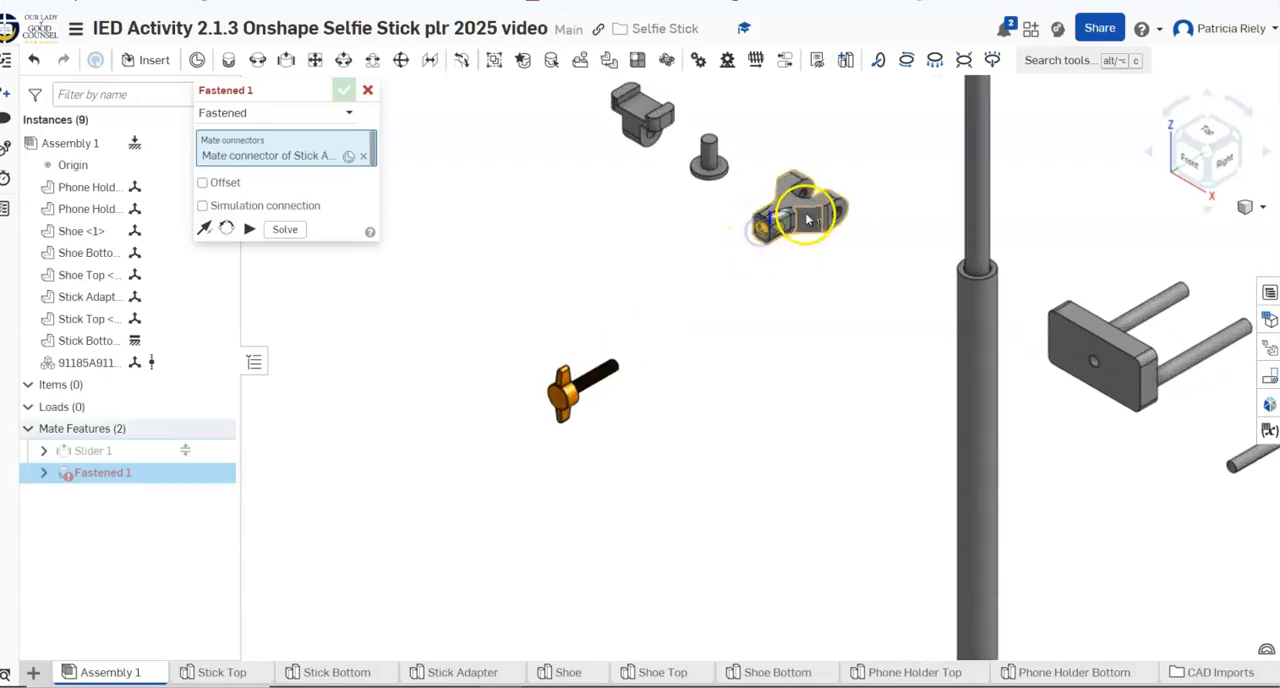
Complete the fastened mate on the circular shoulder around the peg at Stick Top's upper end
scroll(840, 250, down, 5)
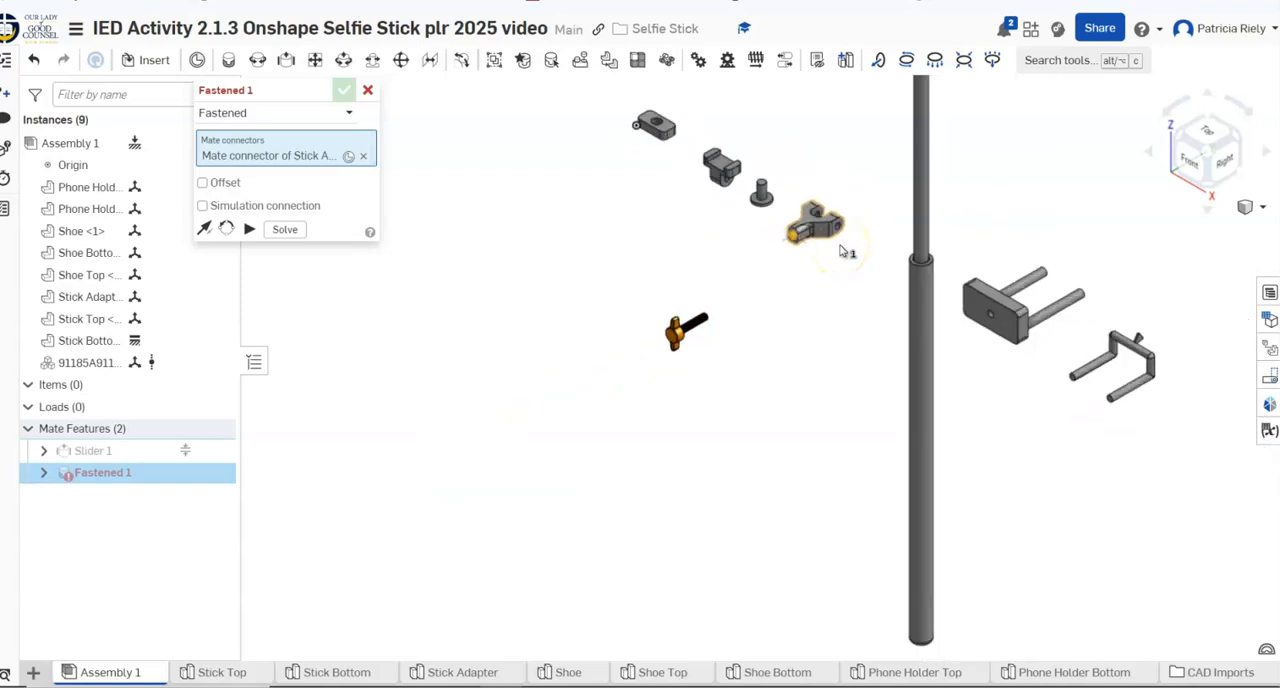
scroll(937, 130, down, 2)
right_drag(937, 139, 940, 152)
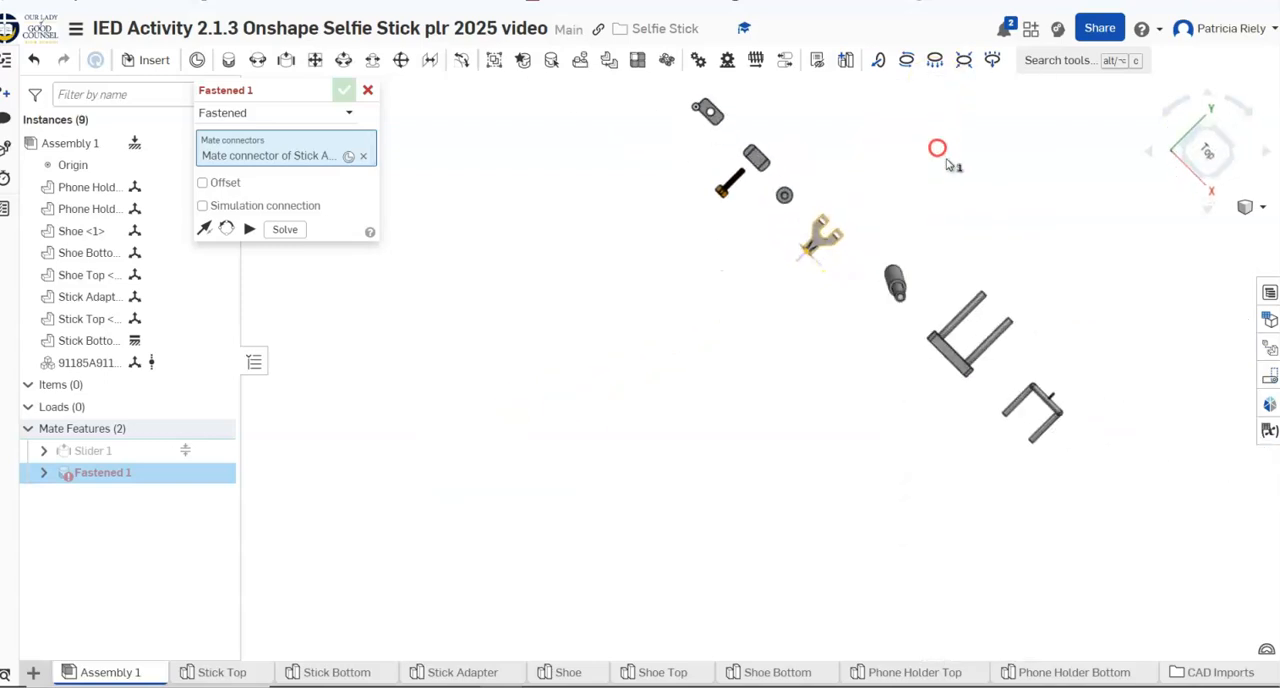
scroll(897, 402, up, 1)
right_drag(897, 404, 871, 208)
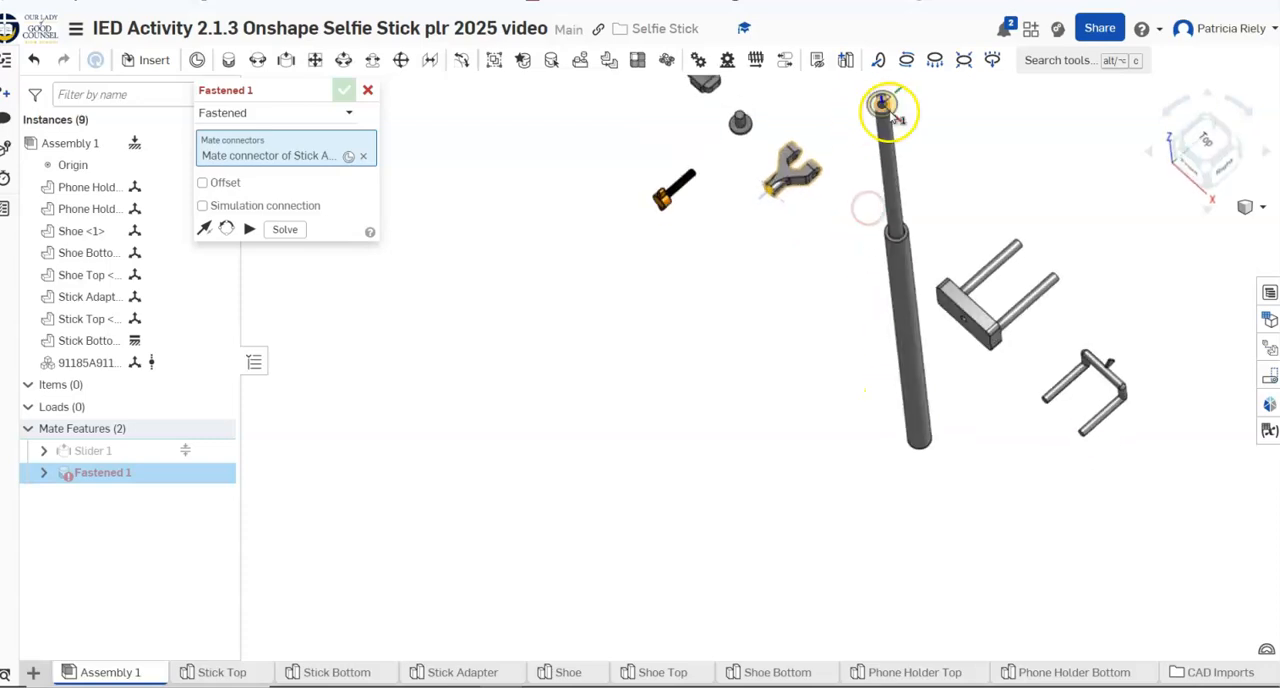
scroll(897, 170, up, 2)
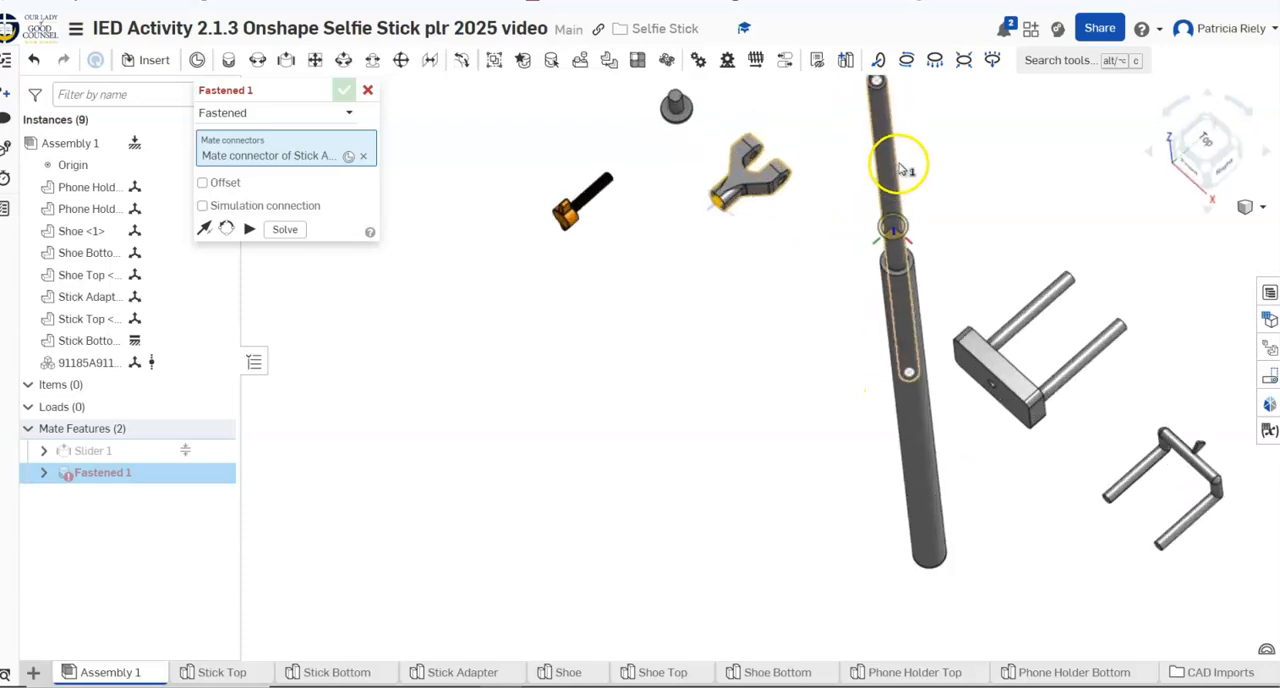
scroll(900, 168, down, 3)
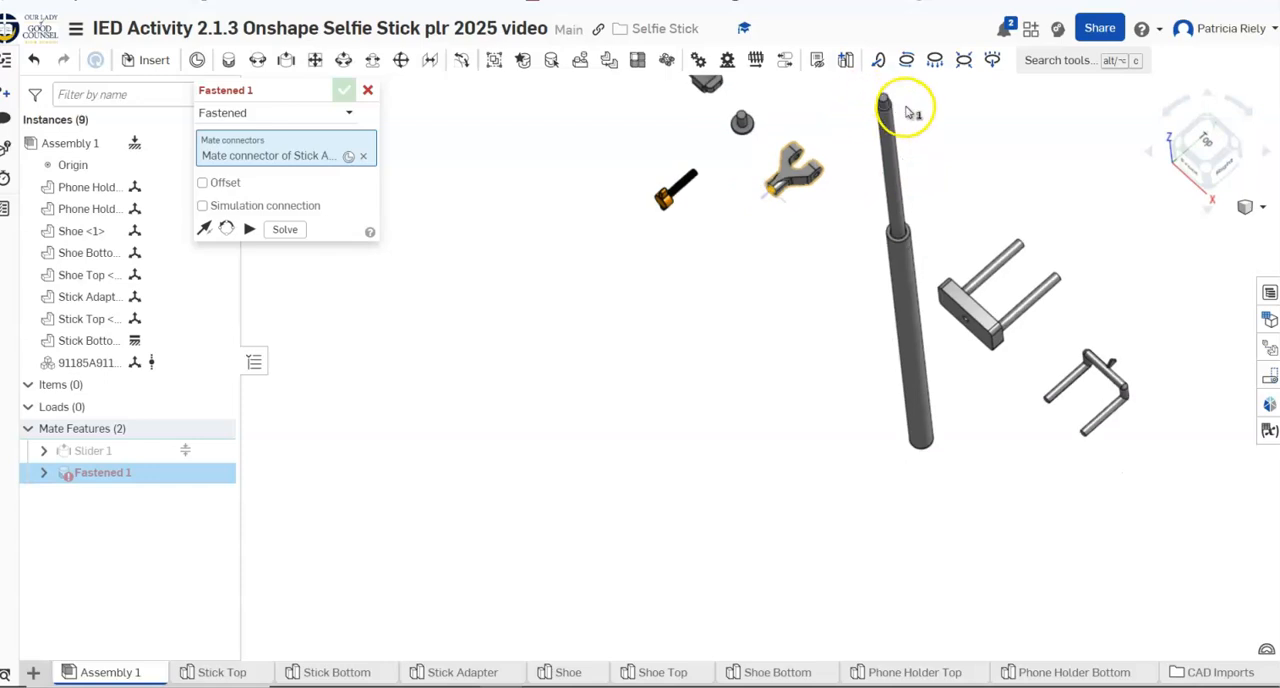
middle_drag(905, 115, 855, 365)
scroll(851, 366, up, 5)
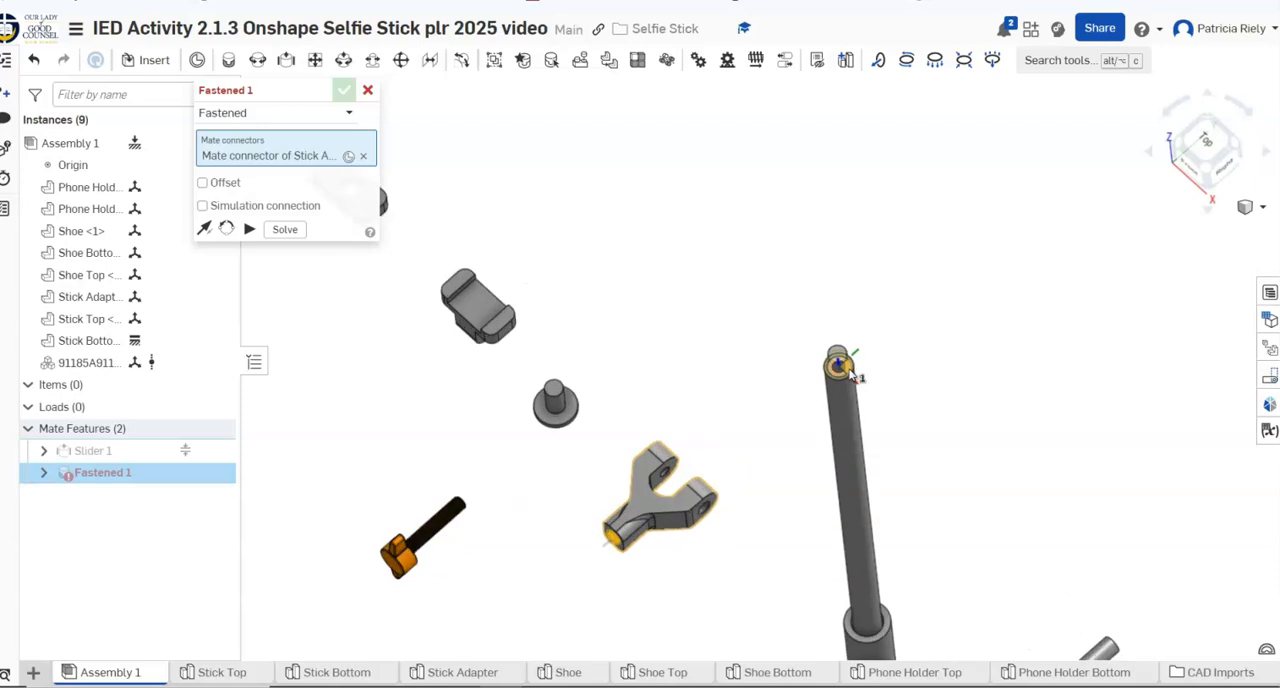
scroll(851, 373, up, 2)
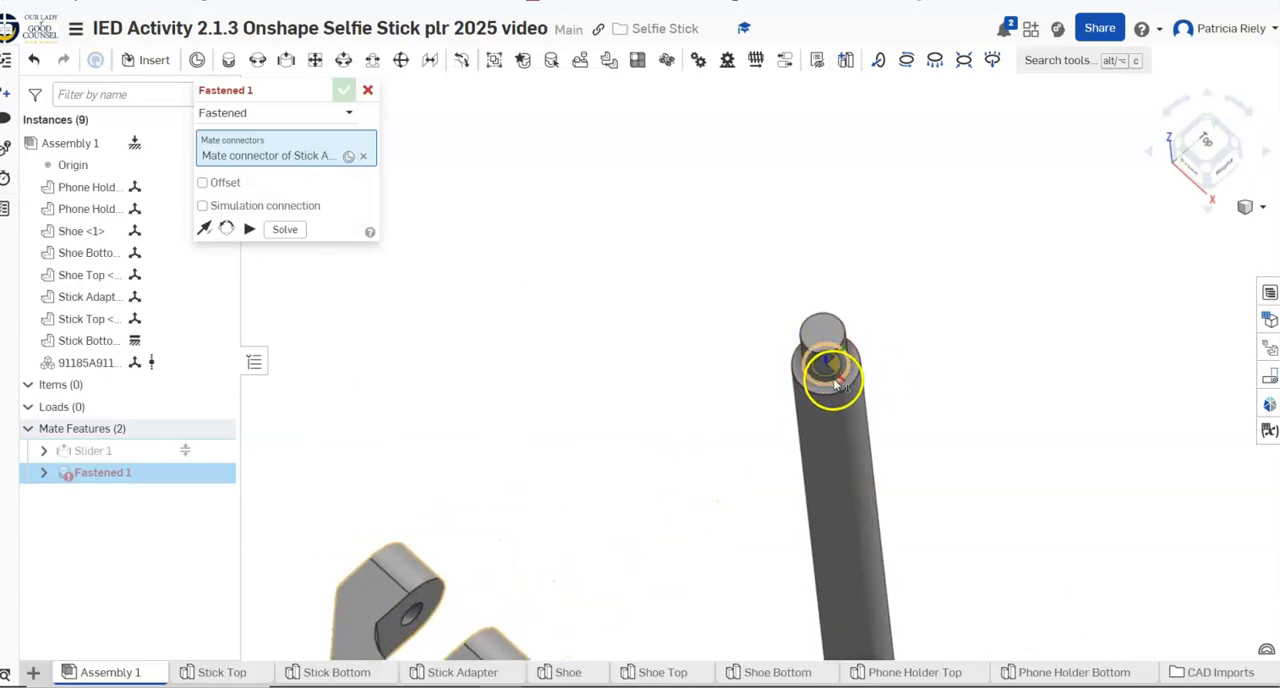
click(835, 383)
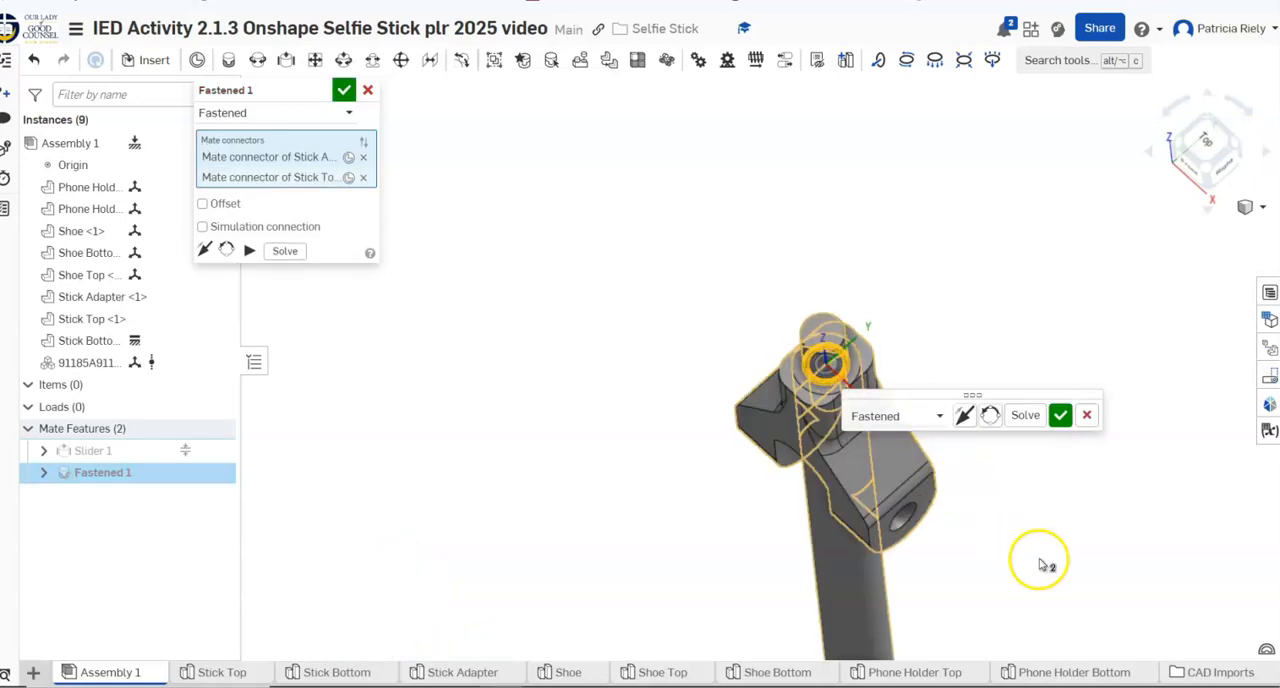
click(1060, 416)
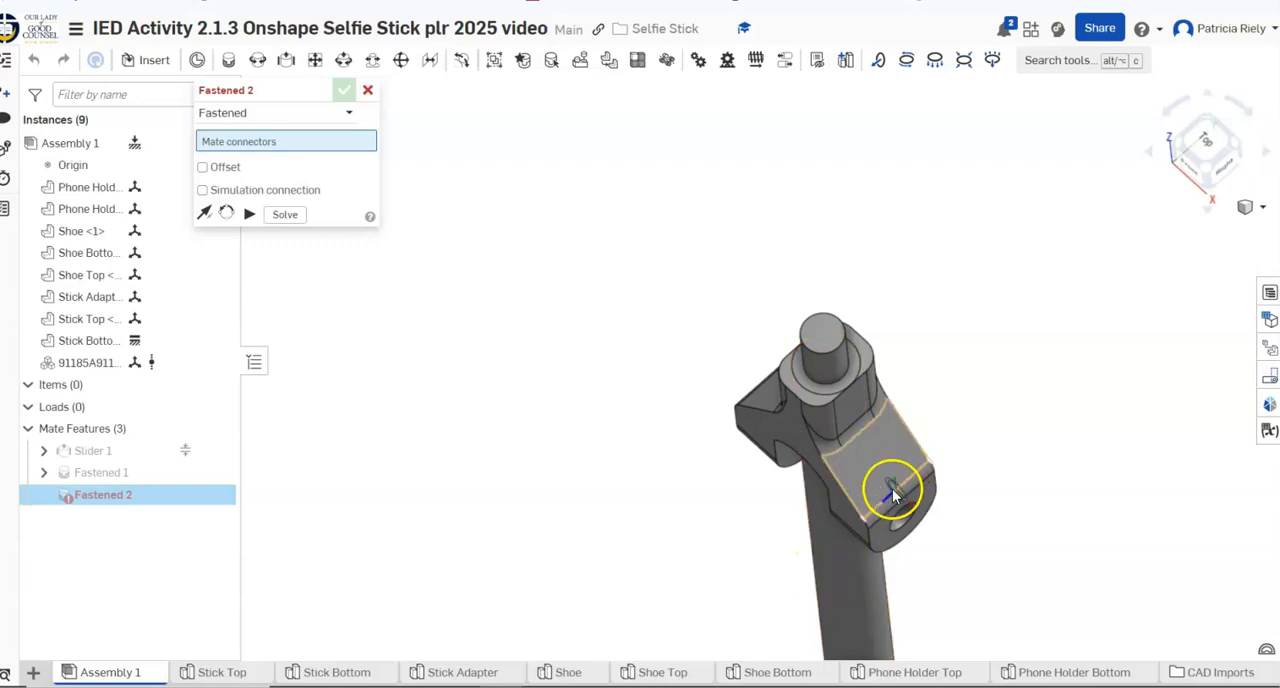
drag(914, 515, 942, 487)
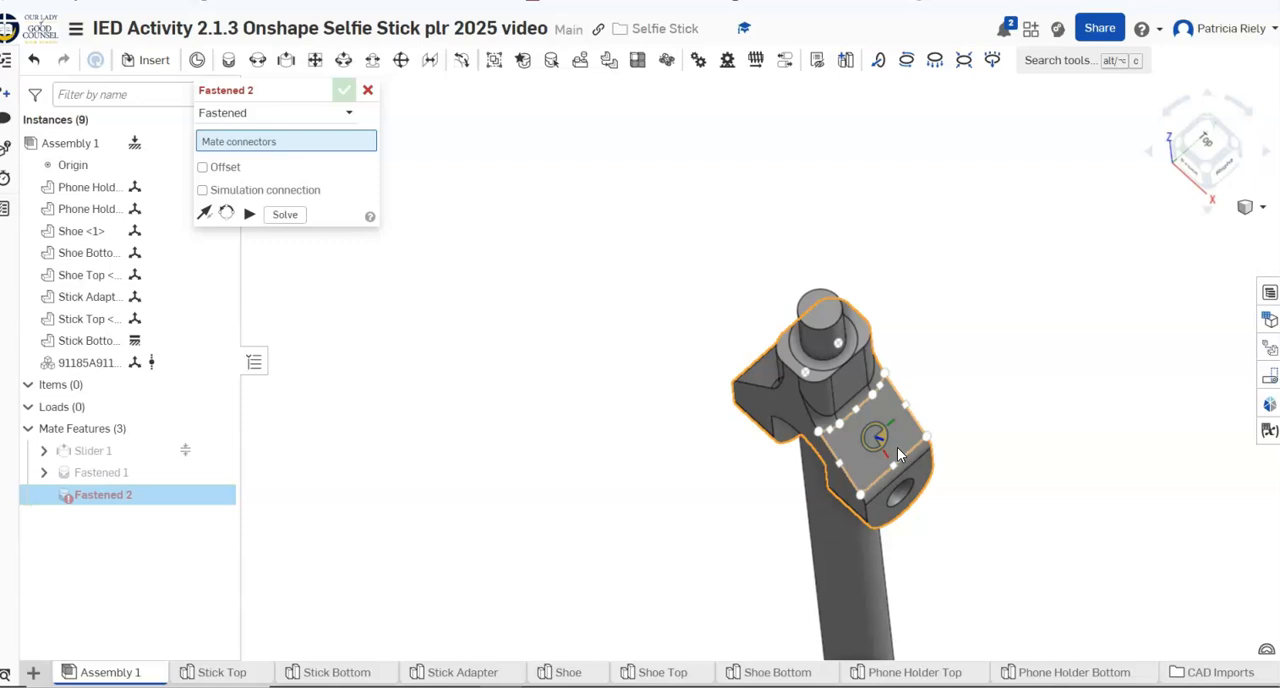
right_click(897, 447)
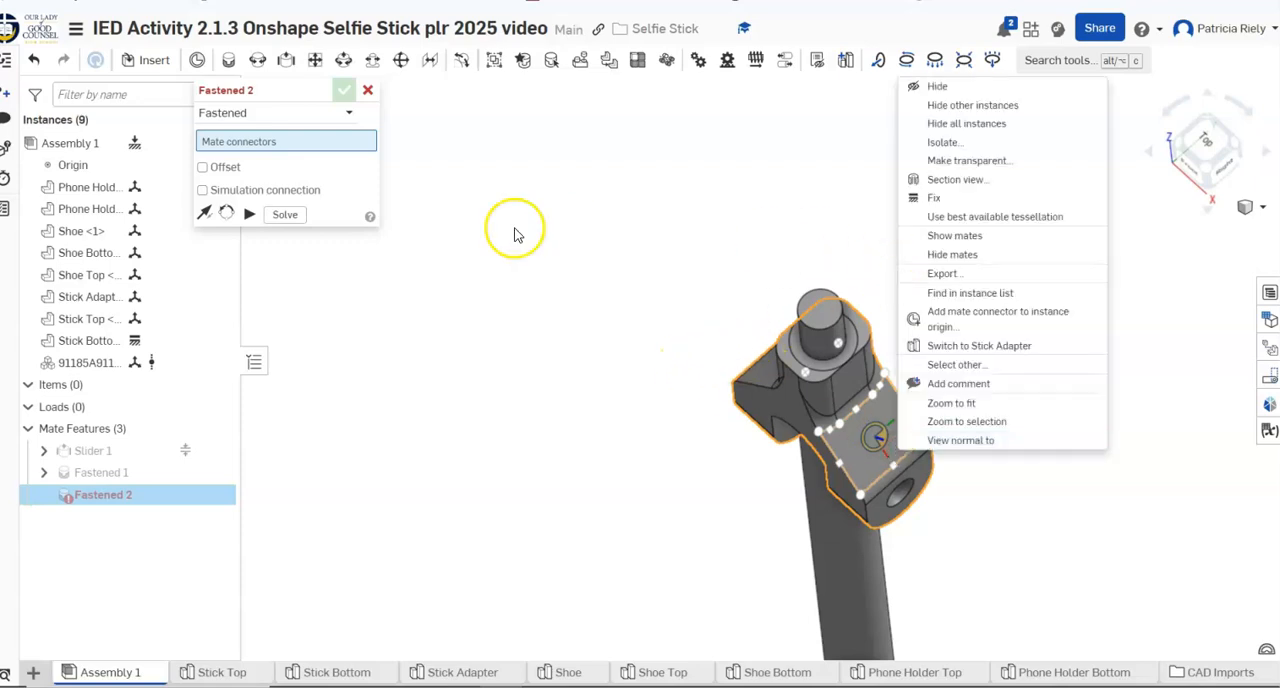
click(420, 286)
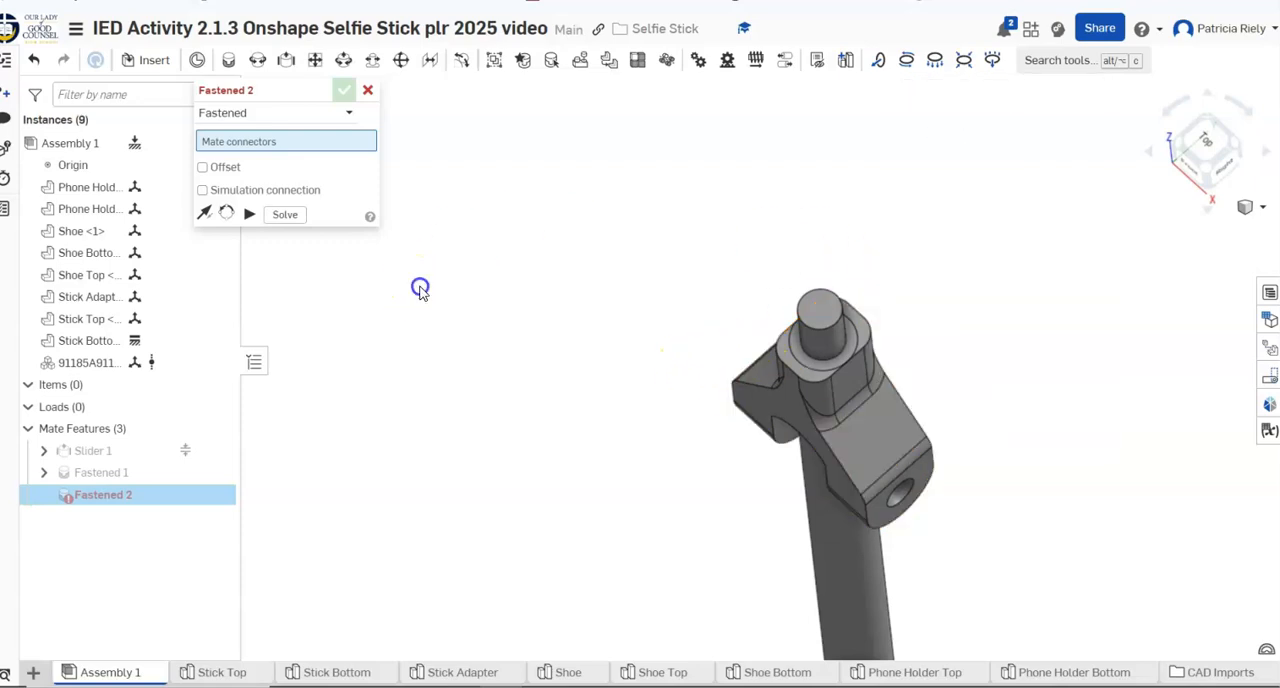
click(369, 92)
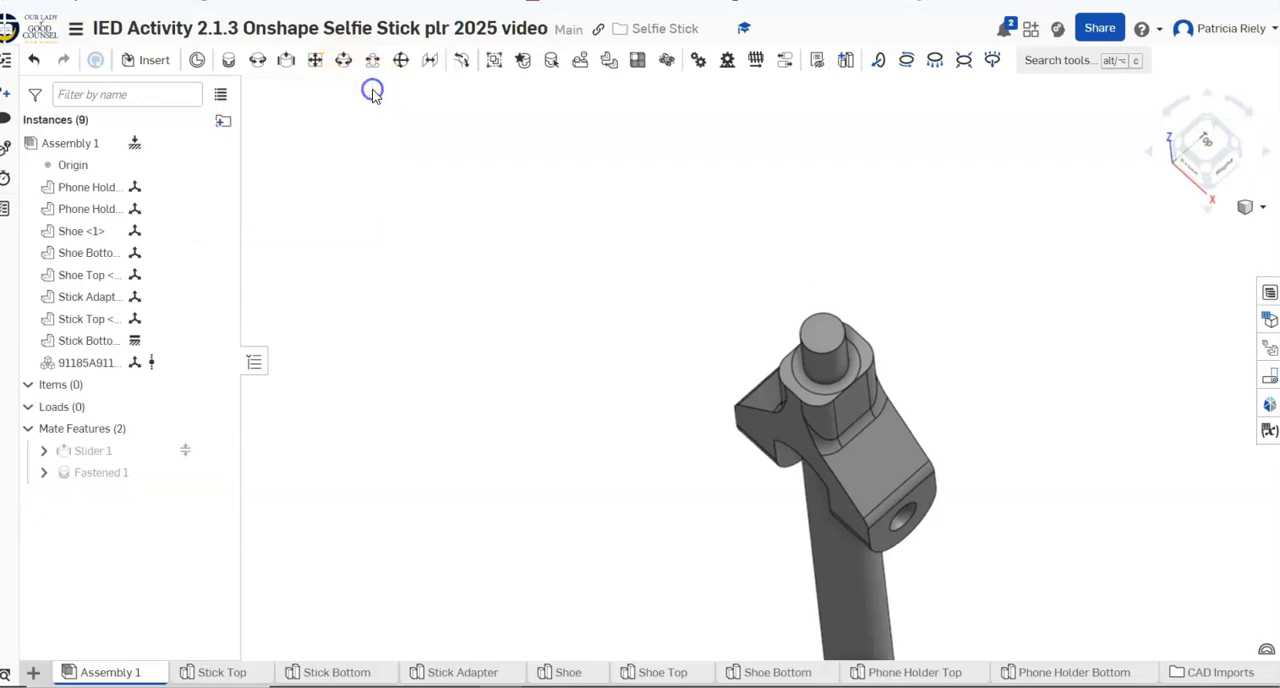
Edit the fastened mate to flip its primary axis so the Stick Adapter fork points upward, checking it in the isometric view
right_click(173, 476)
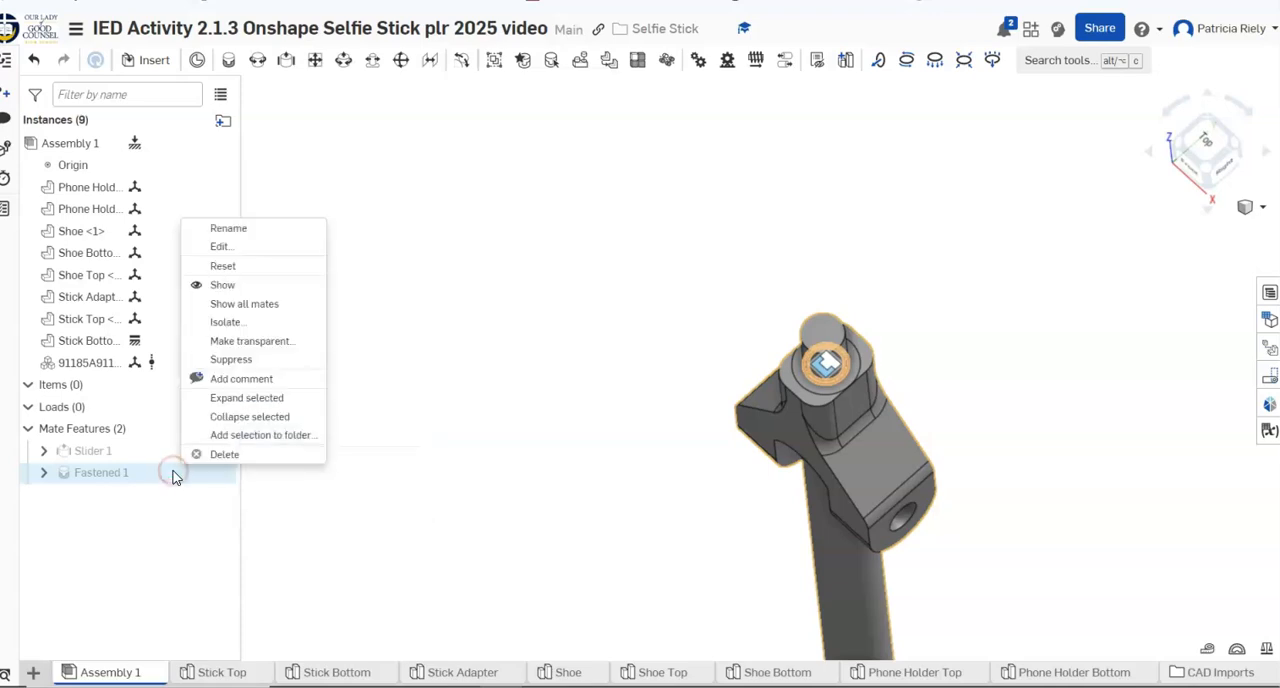
click(222, 250)
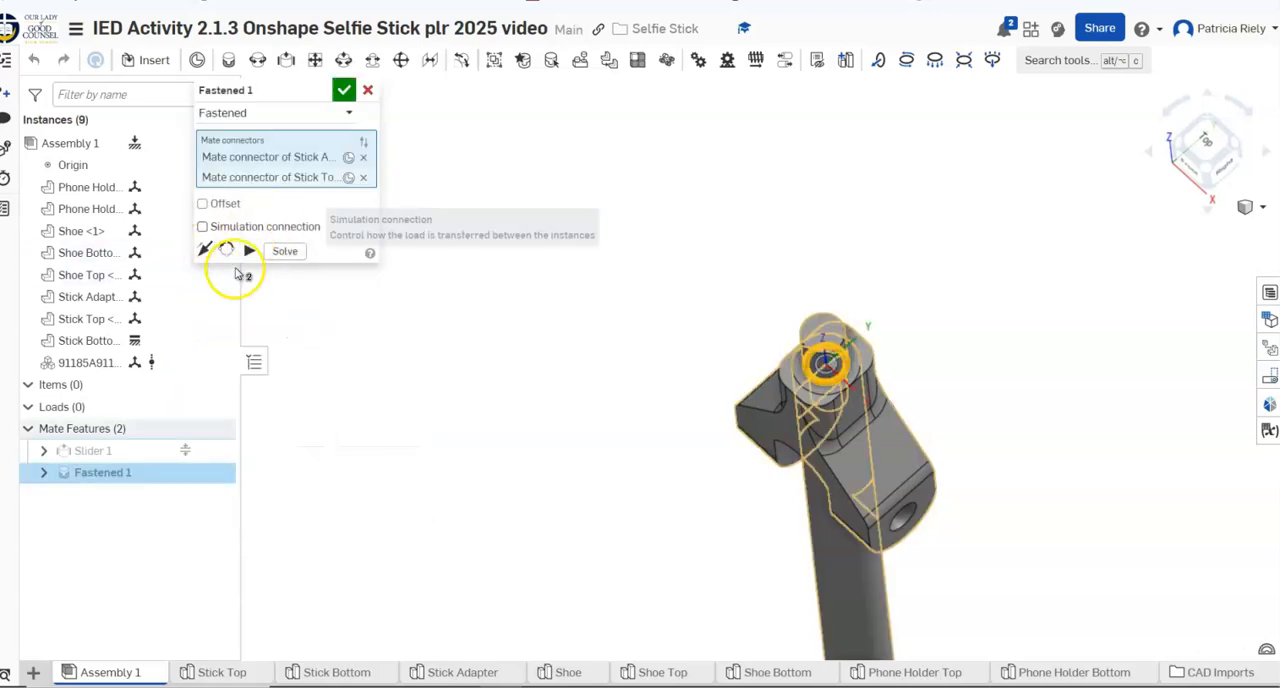
click(201, 250)
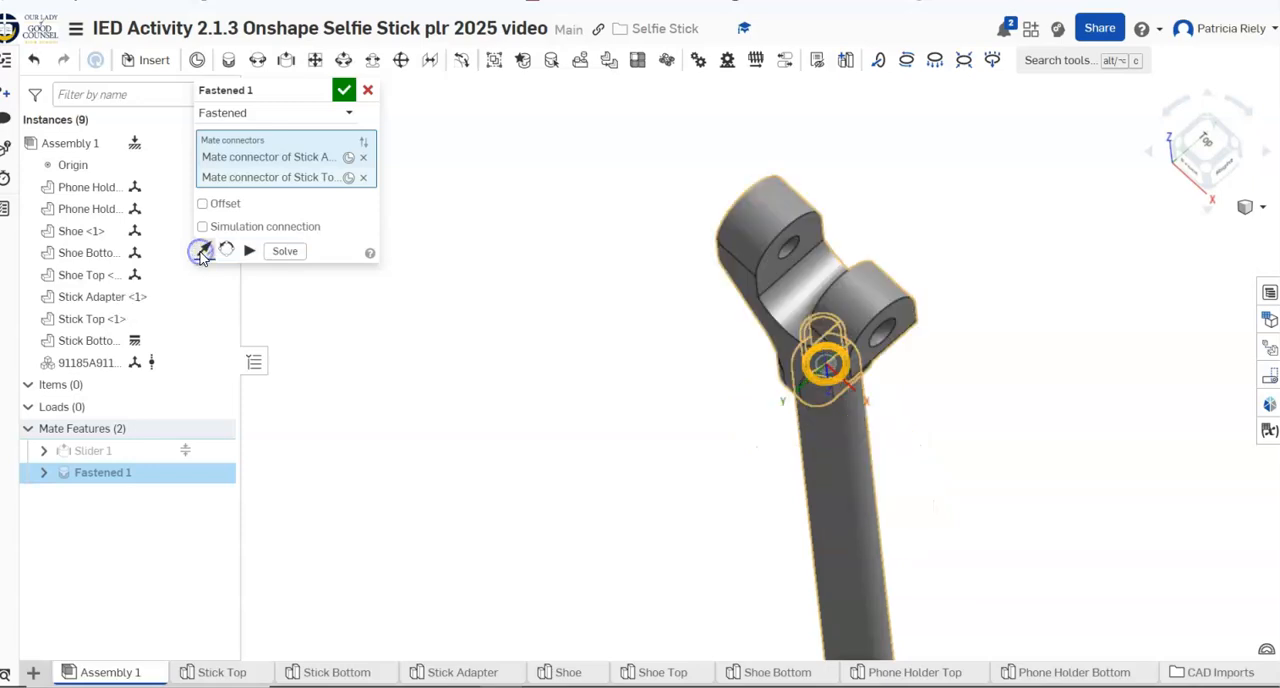
right_drag(1012, 435, 1045, 406)
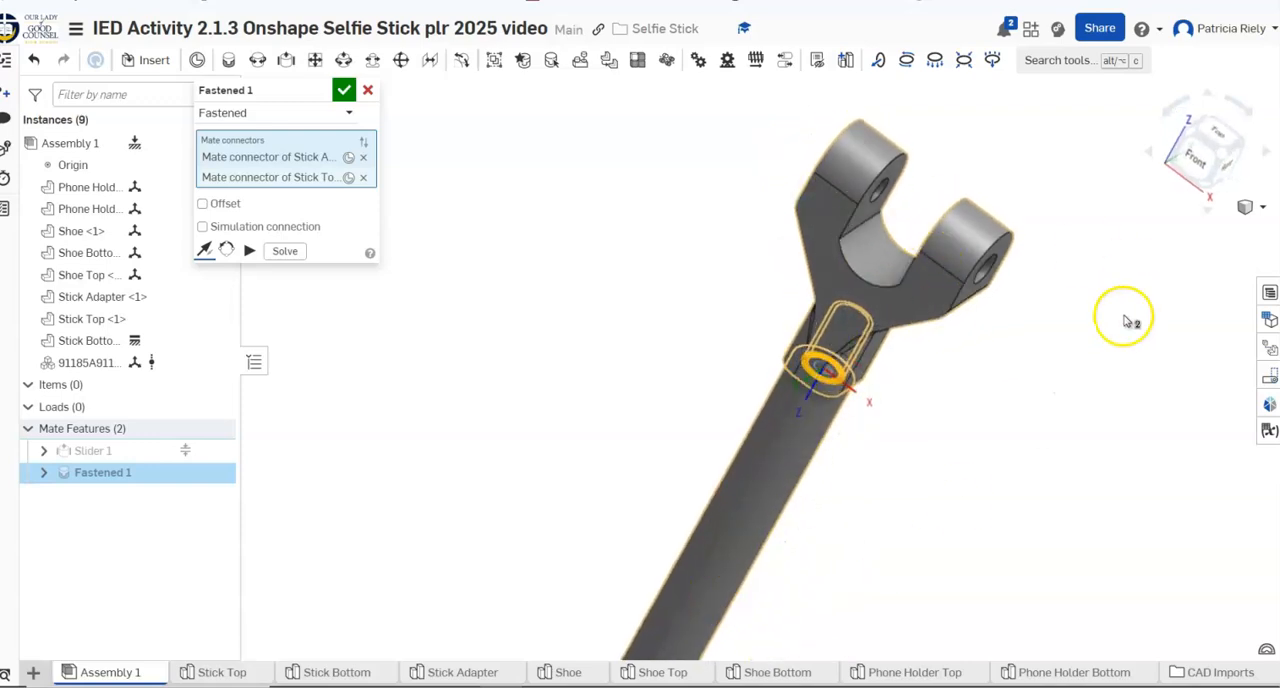
click(1247, 208)
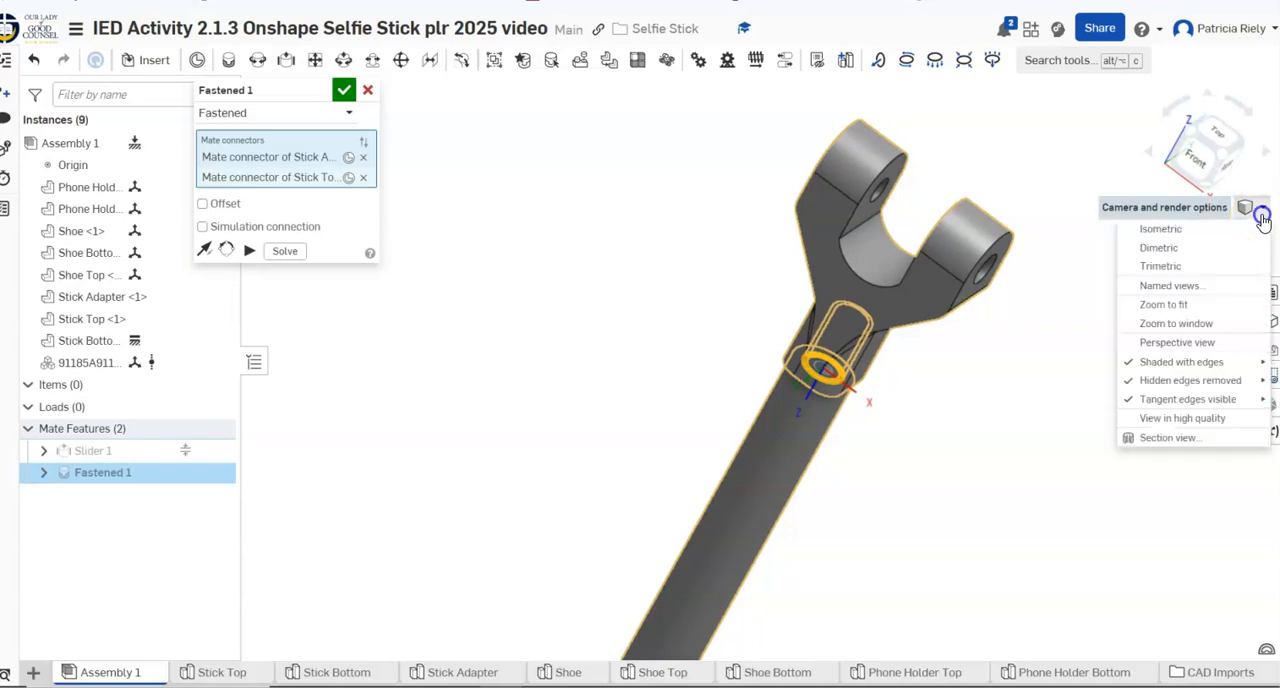
click(1238, 232)
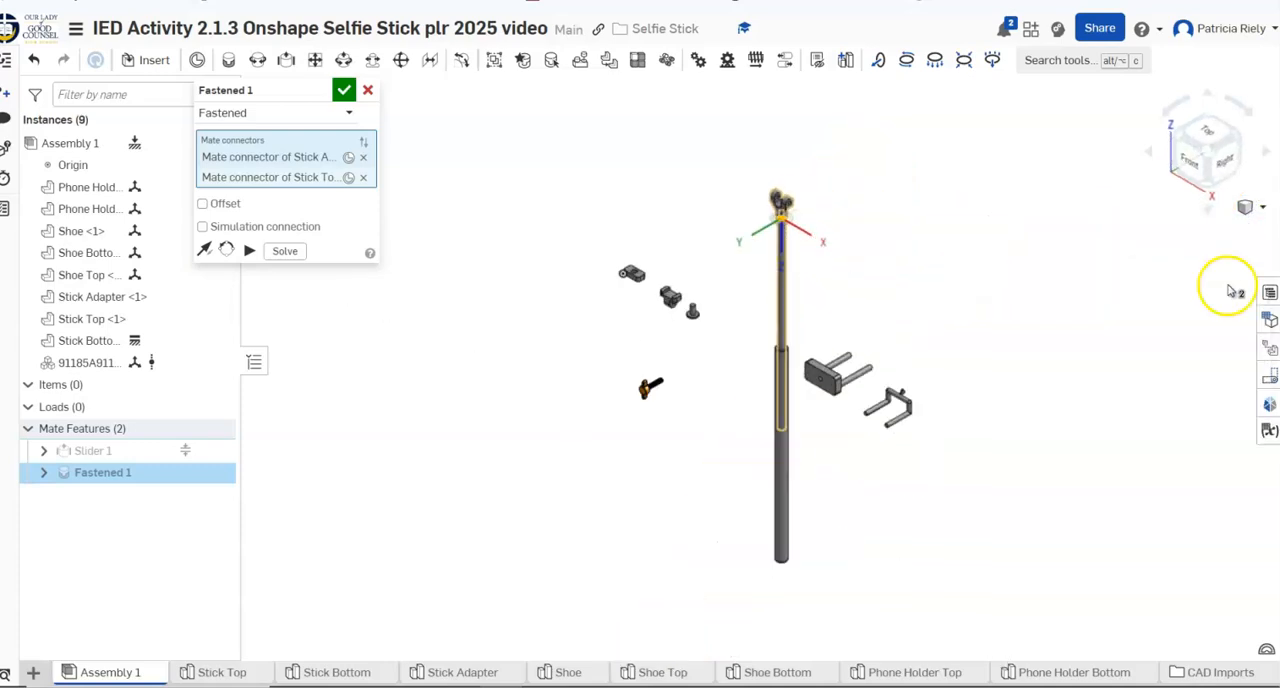
scroll(1100, 343, up, 5)
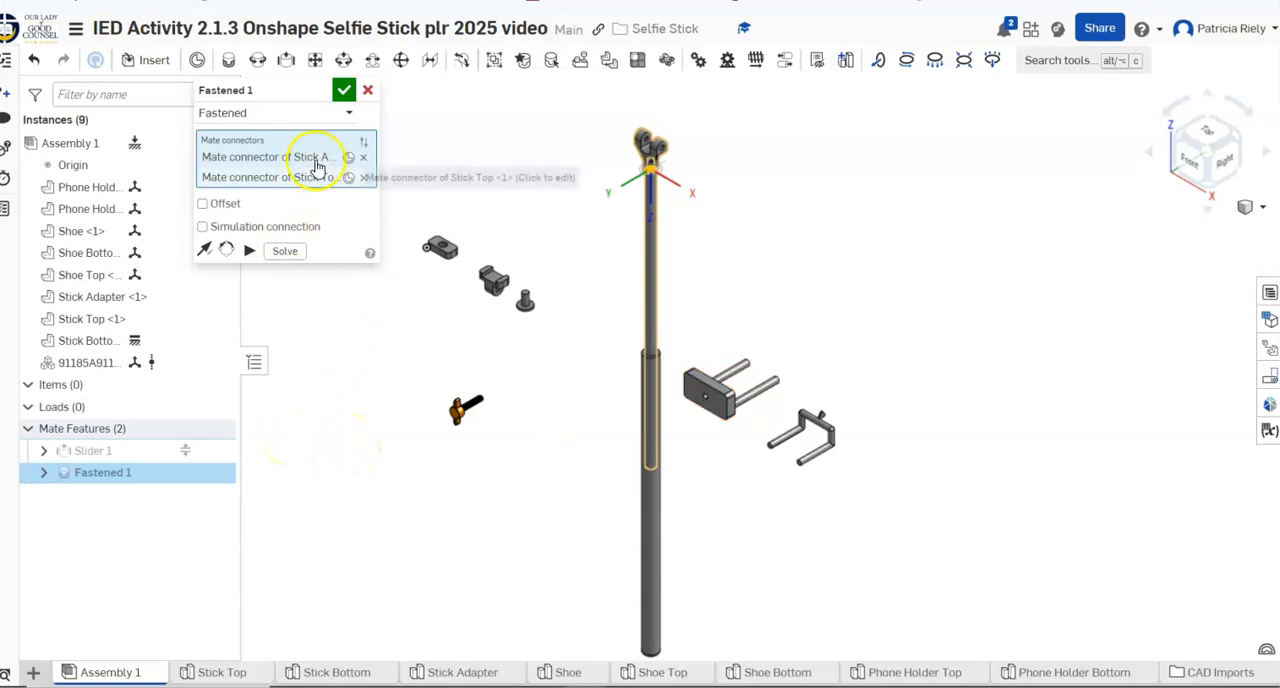
click(342, 92)
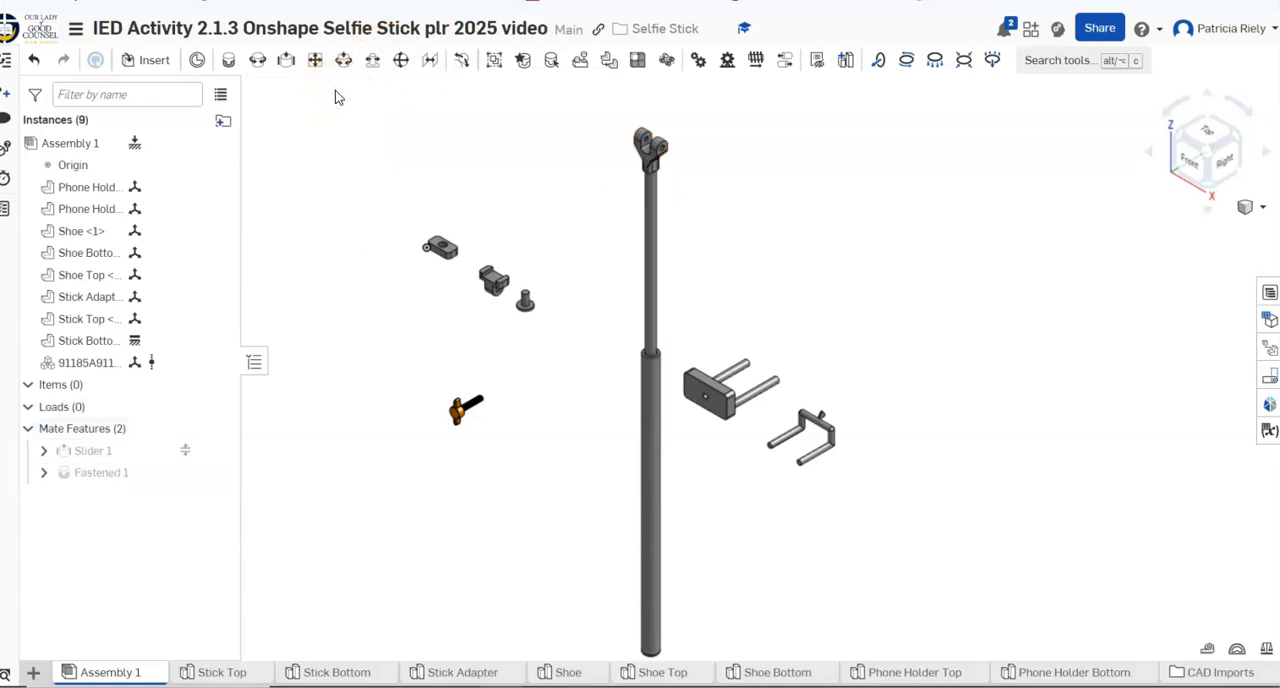
Start a revolute mate using the hole in the lower lug of Shoe Bottom as its first connector
click(257, 61)
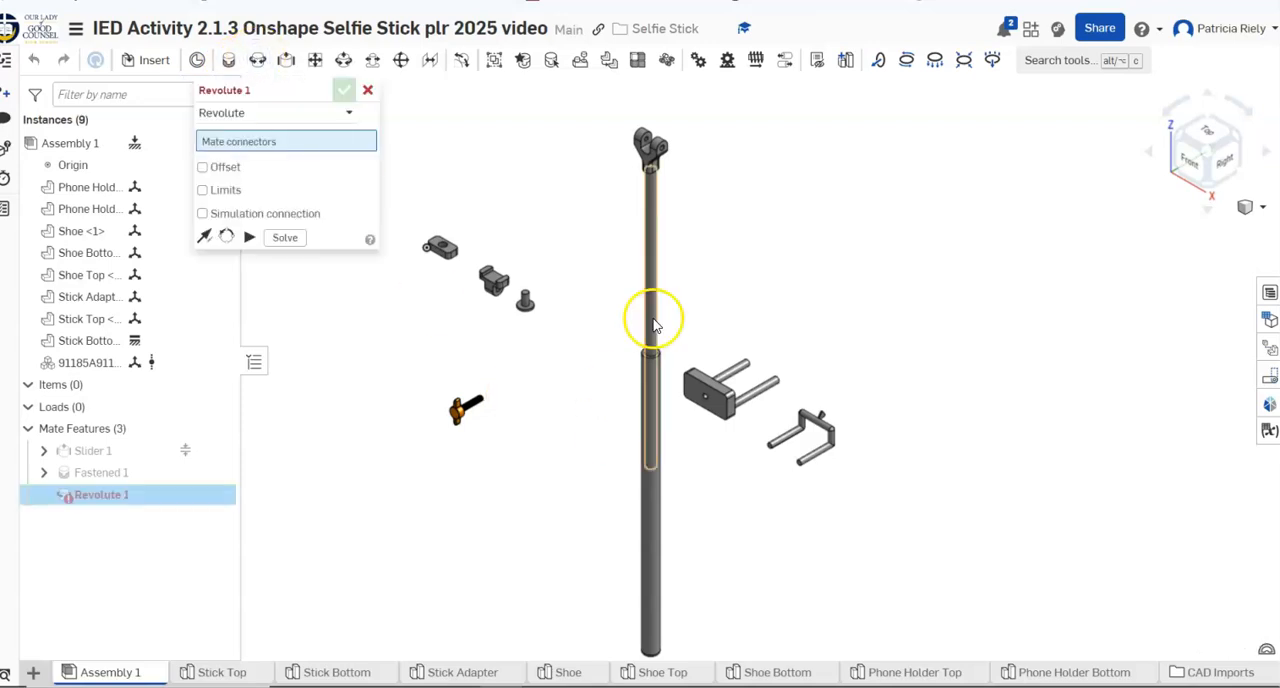
scroll(634, 259, up, 3)
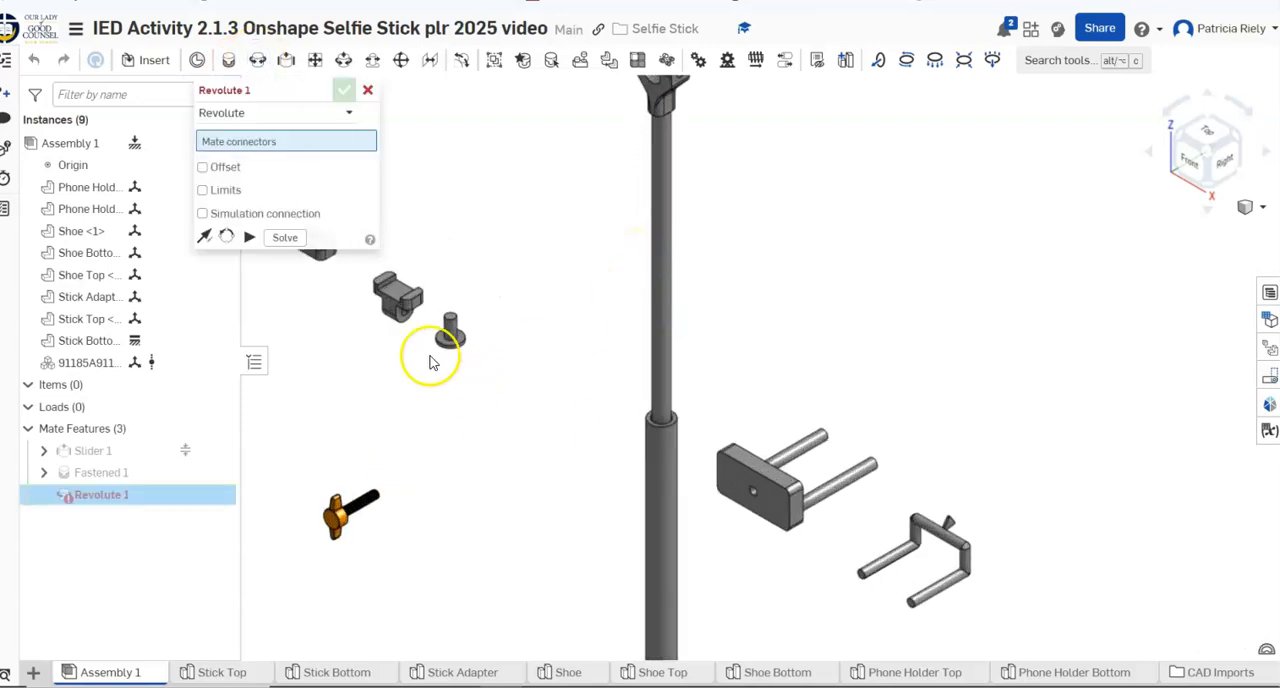
scroll(407, 321, up, 2)
scroll(407, 321, up, 3)
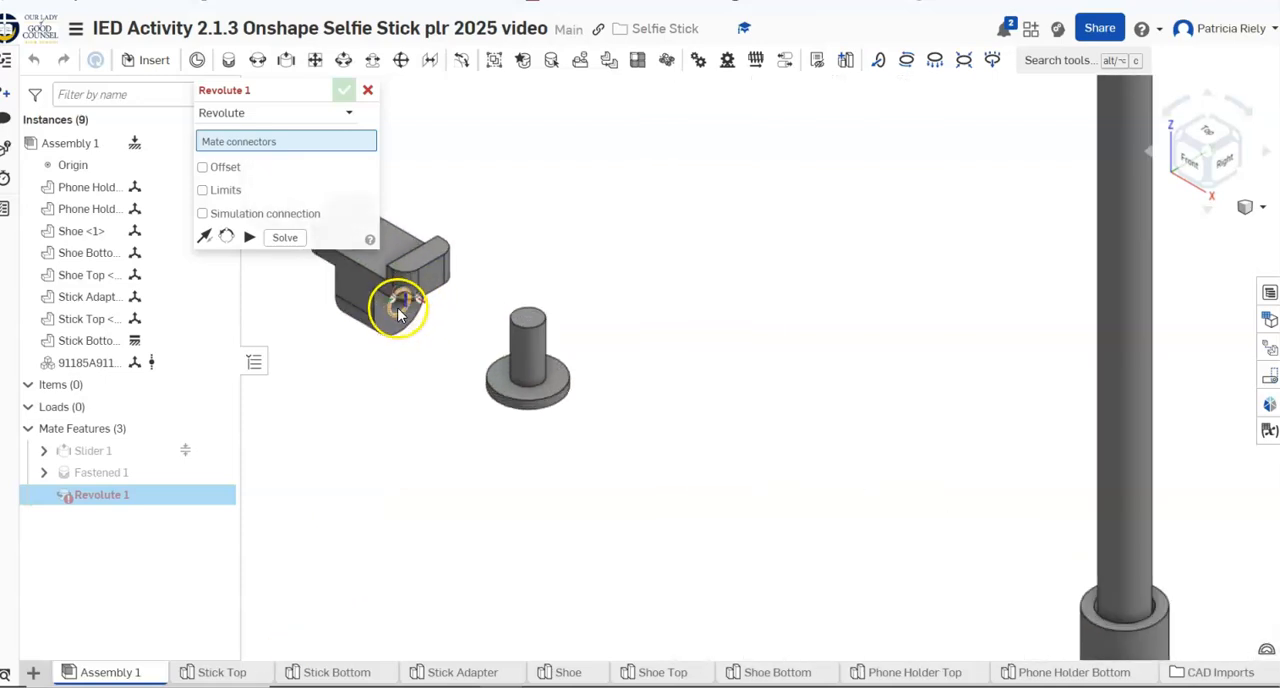
click(398, 313)
Complete the revolute mate on the inner hole of a Stick Adapter fork arm, flipping the primary axis so Shoe Bottom sits between the arms
scroll(833, 222, down, 2)
scroll(834, 222, down, 3)
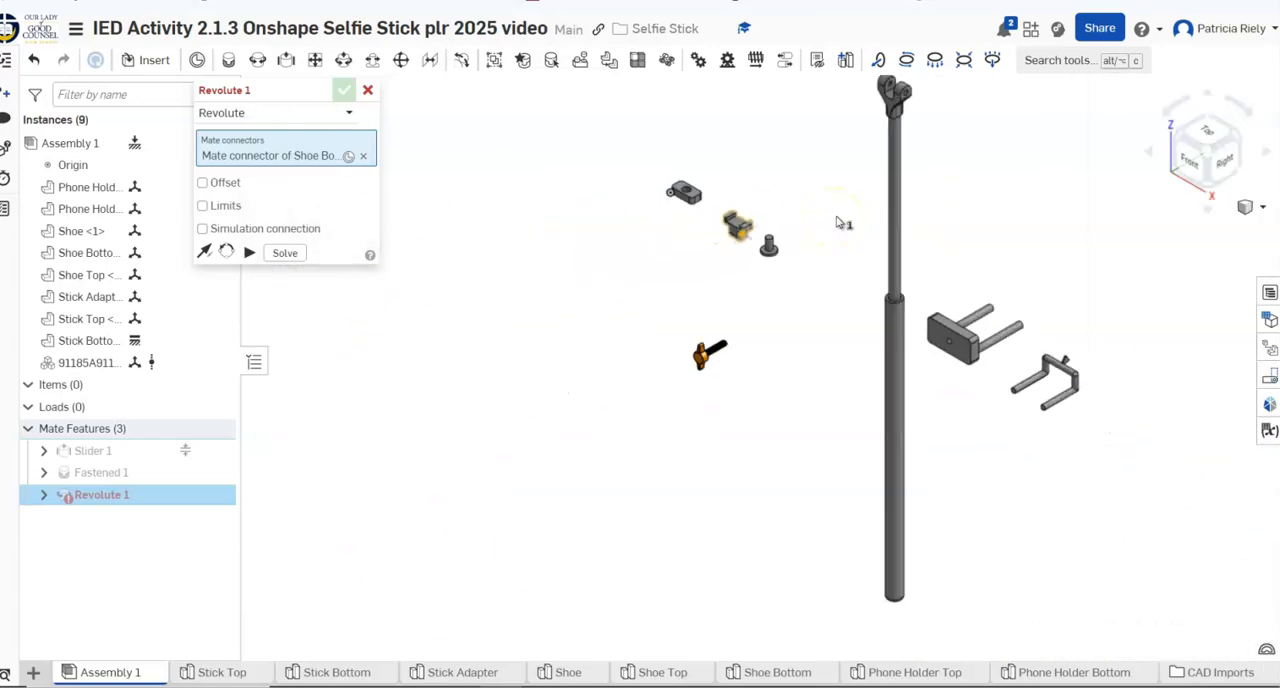
right_click(848, 212)
click(880, 219)
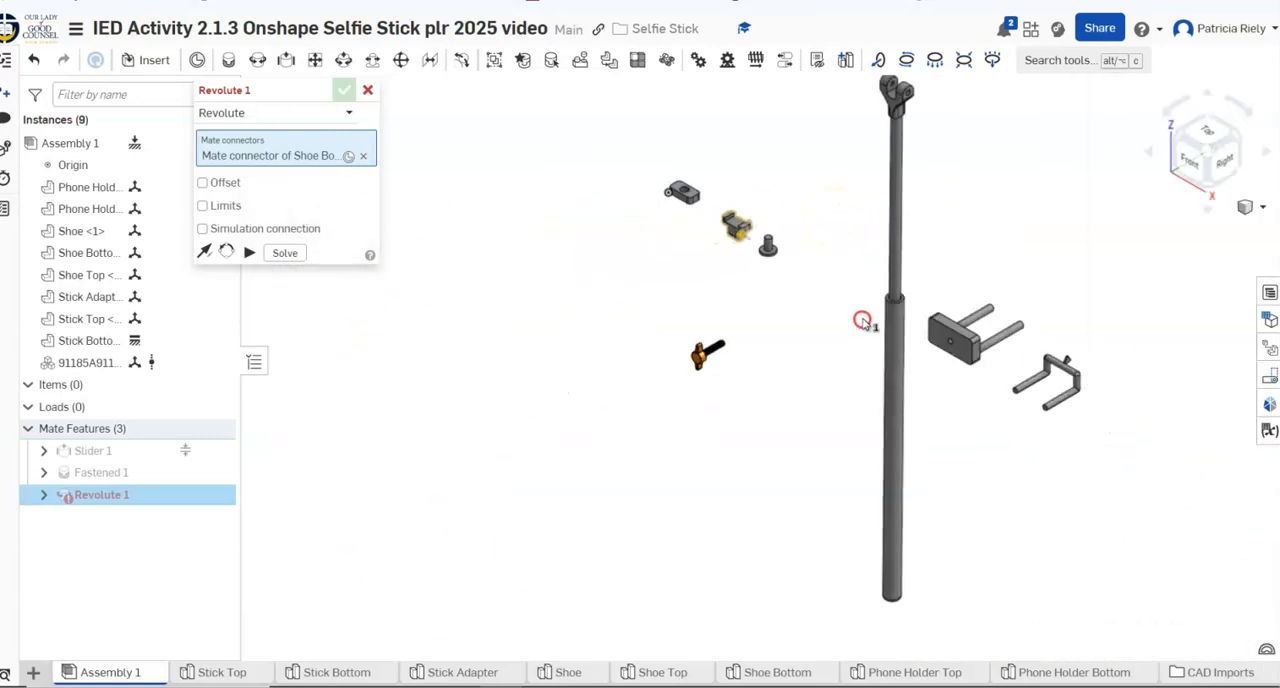
middle_drag(834, 168, 707, 325)
scroll(707, 325, up, 3)
click(829, 166)
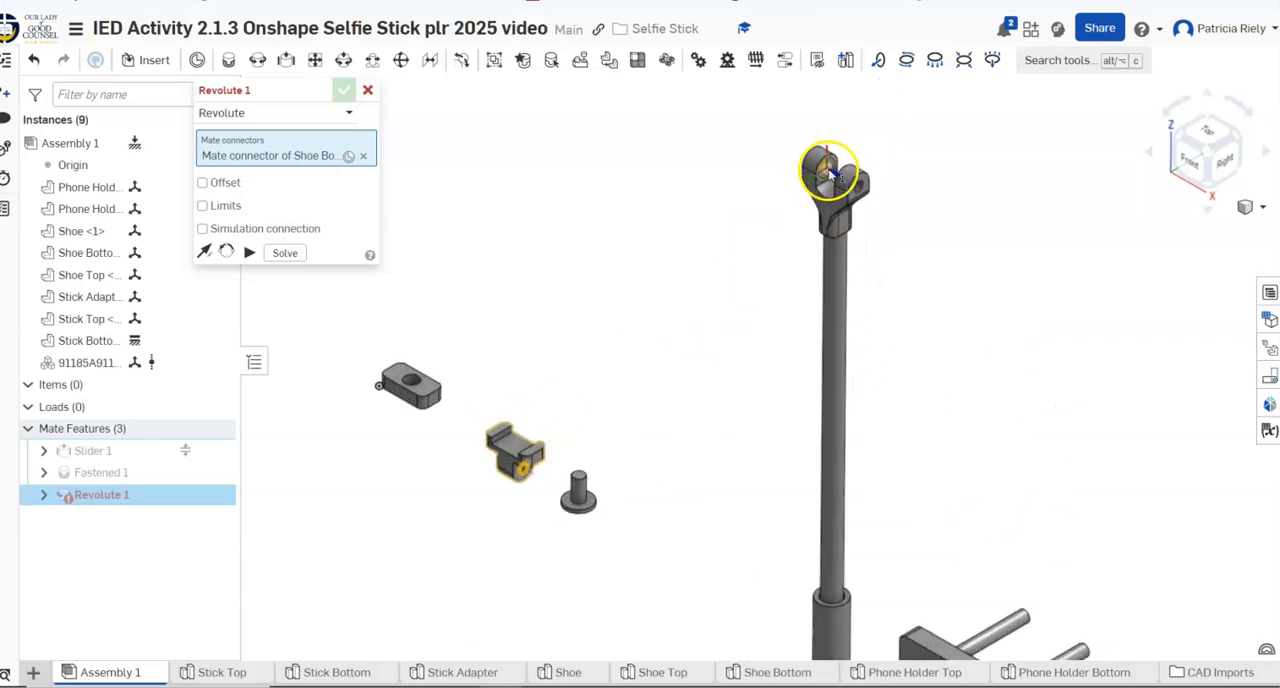
click(829, 170)
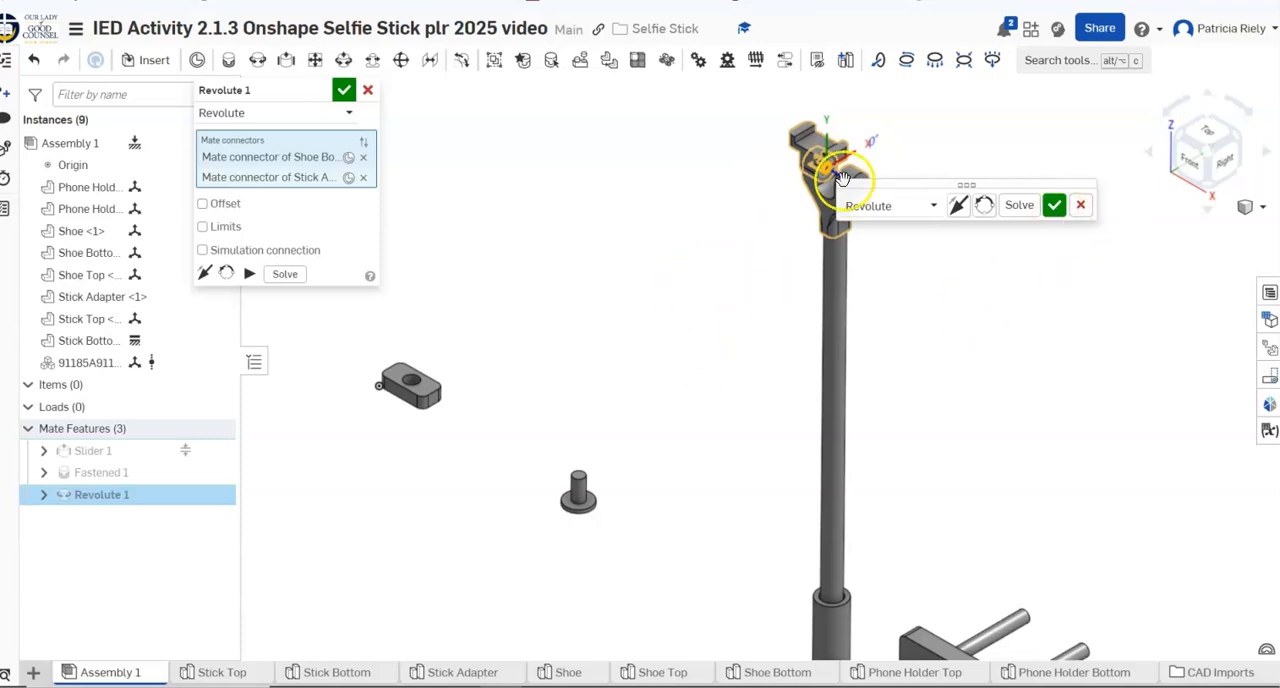
click(955, 206)
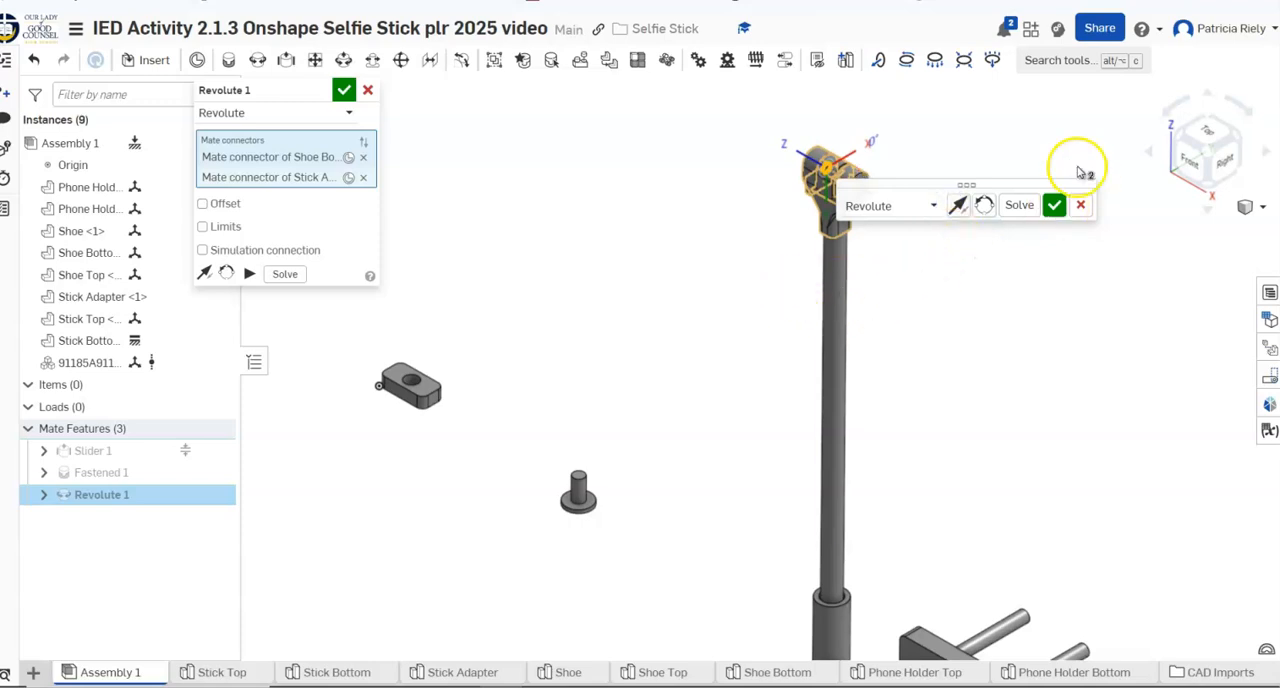
click(1053, 205)
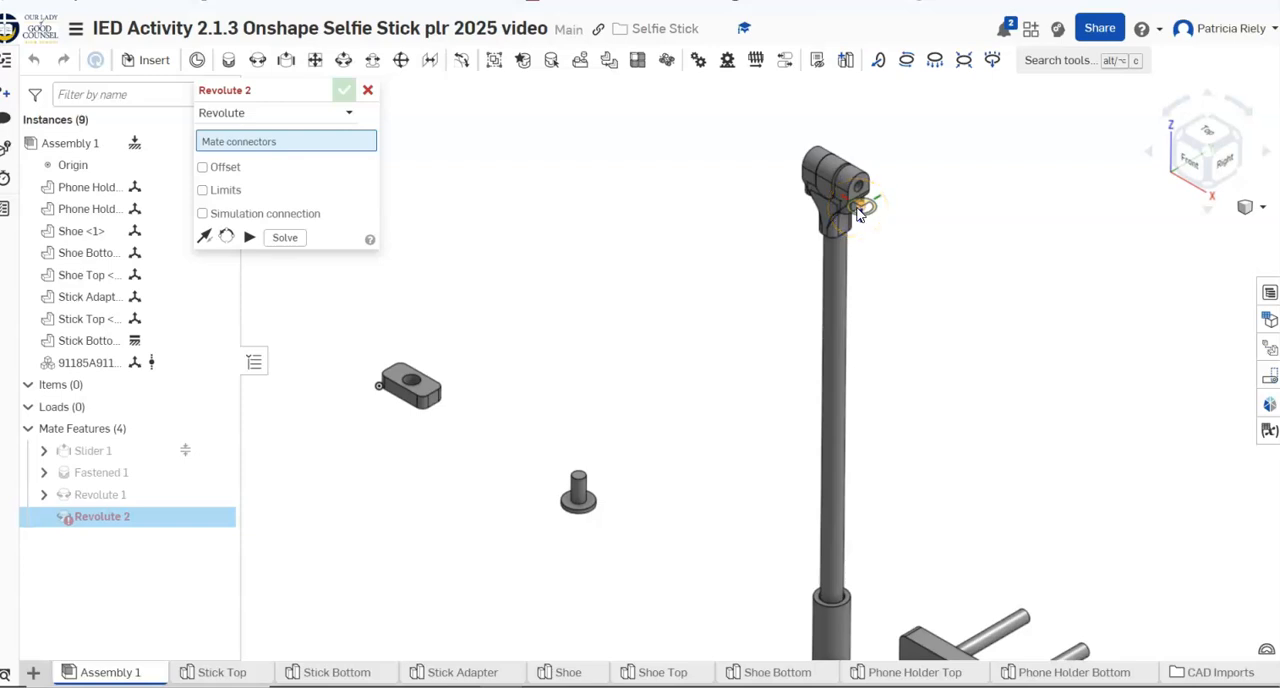
Try to give the second revolute mate a minimum limit of 0 degrees and a maximum of 180 degrees
click(831, 172)
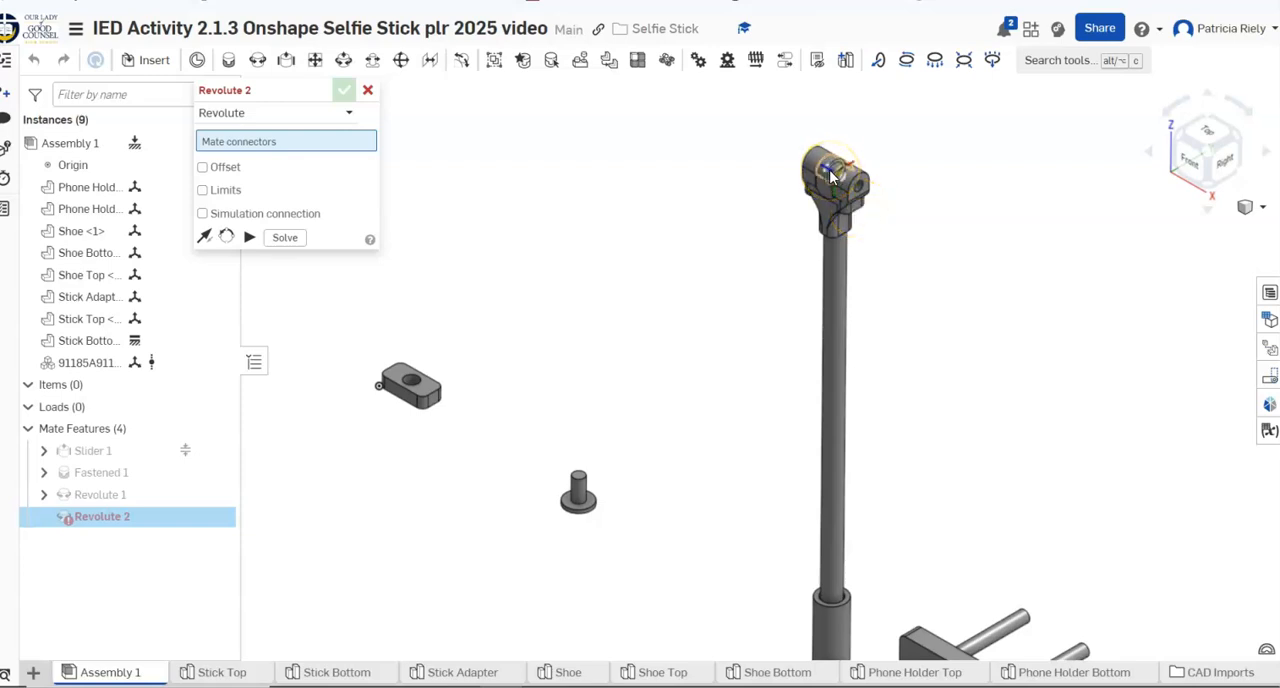
click(830, 176)
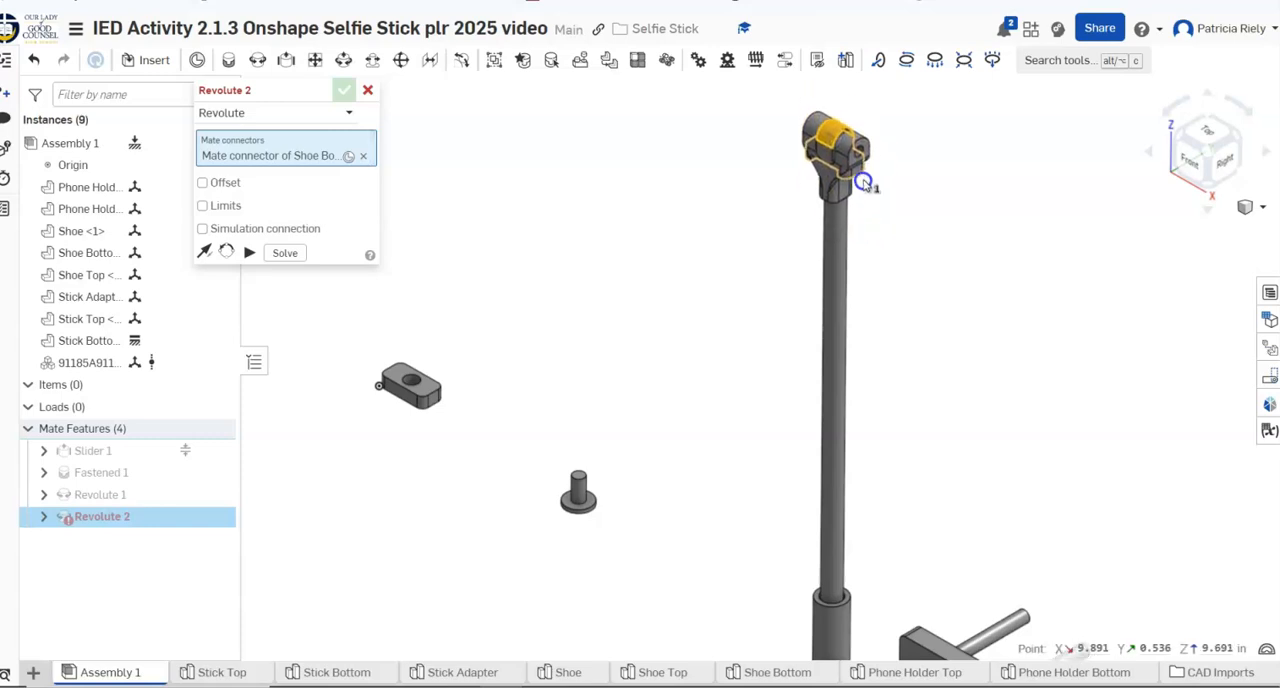
click(834, 160)
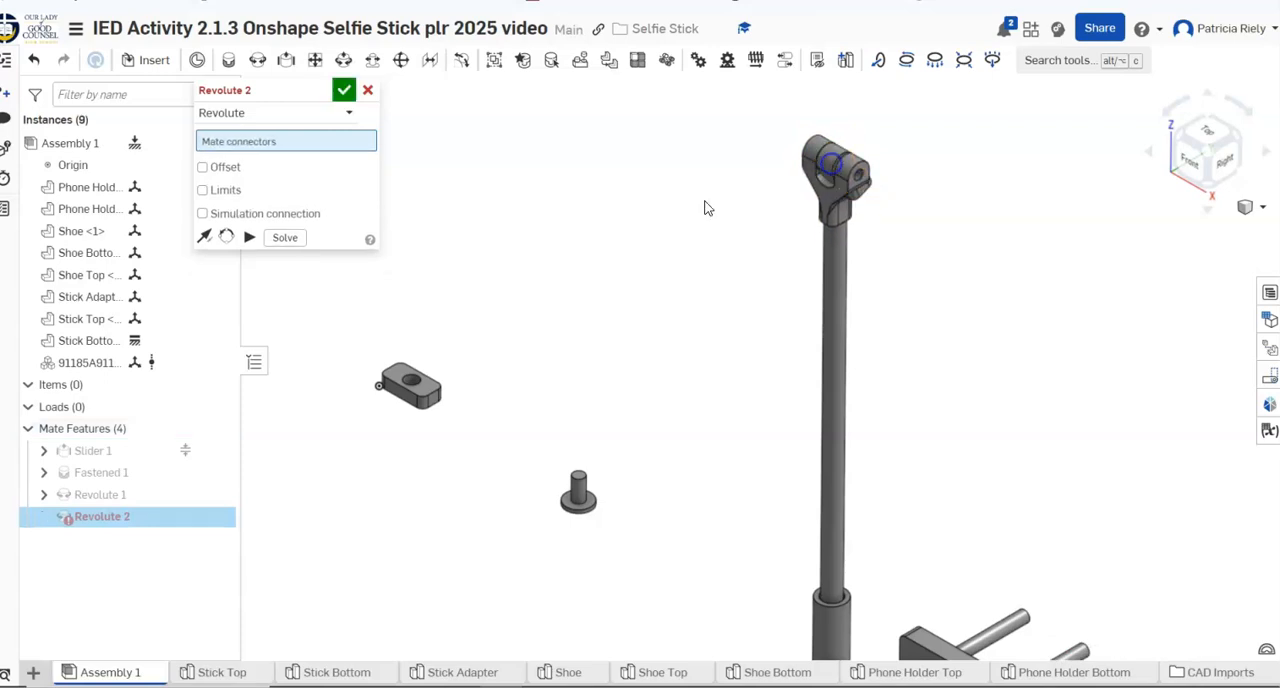
click(203, 191)
click(308, 214)
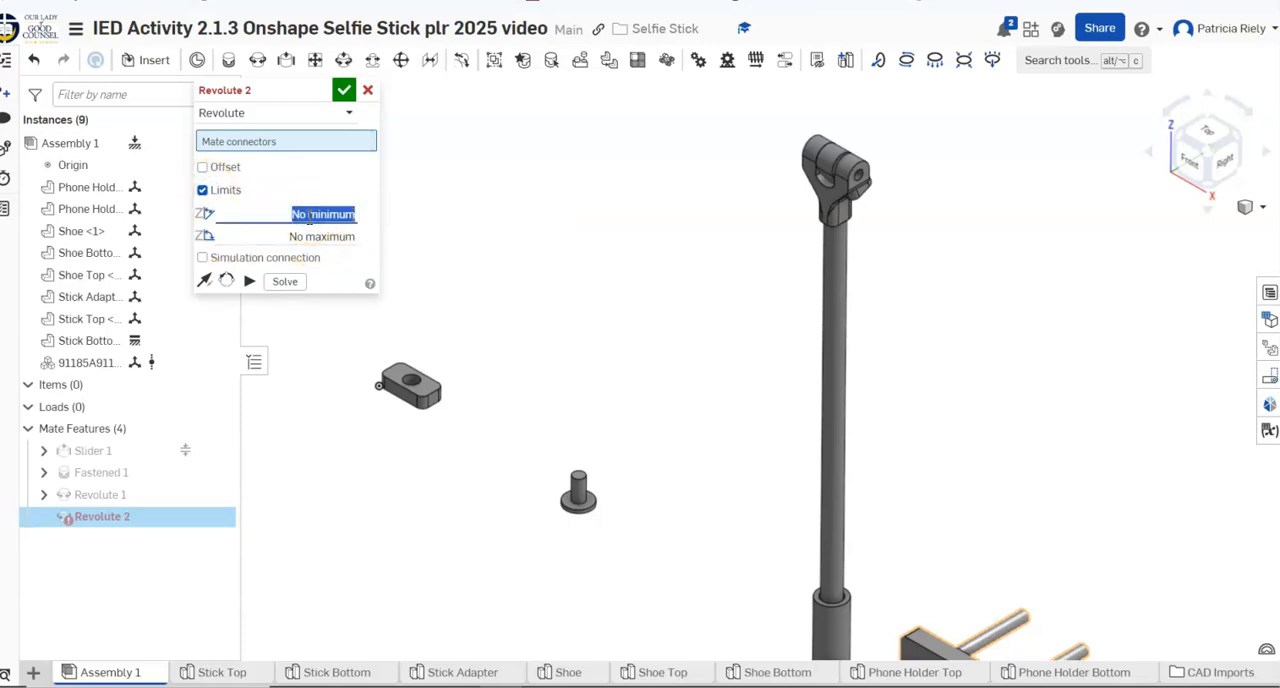
text(0)
click(305, 237)
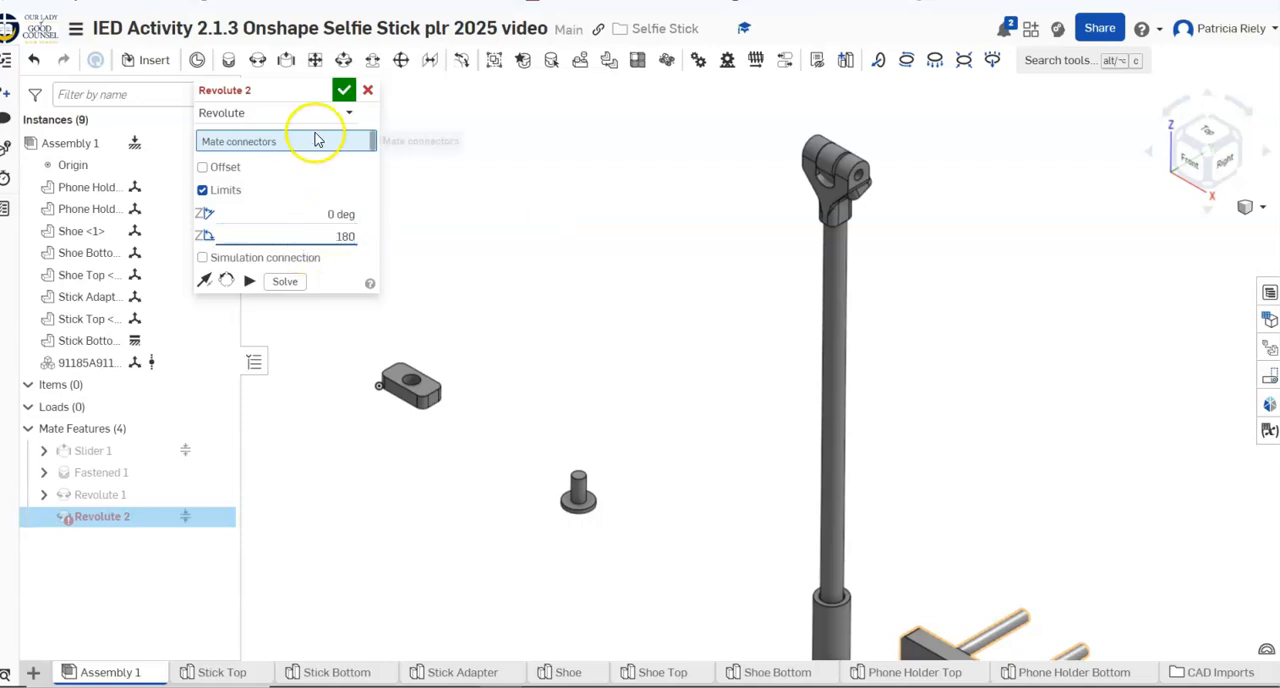
click(343, 90)
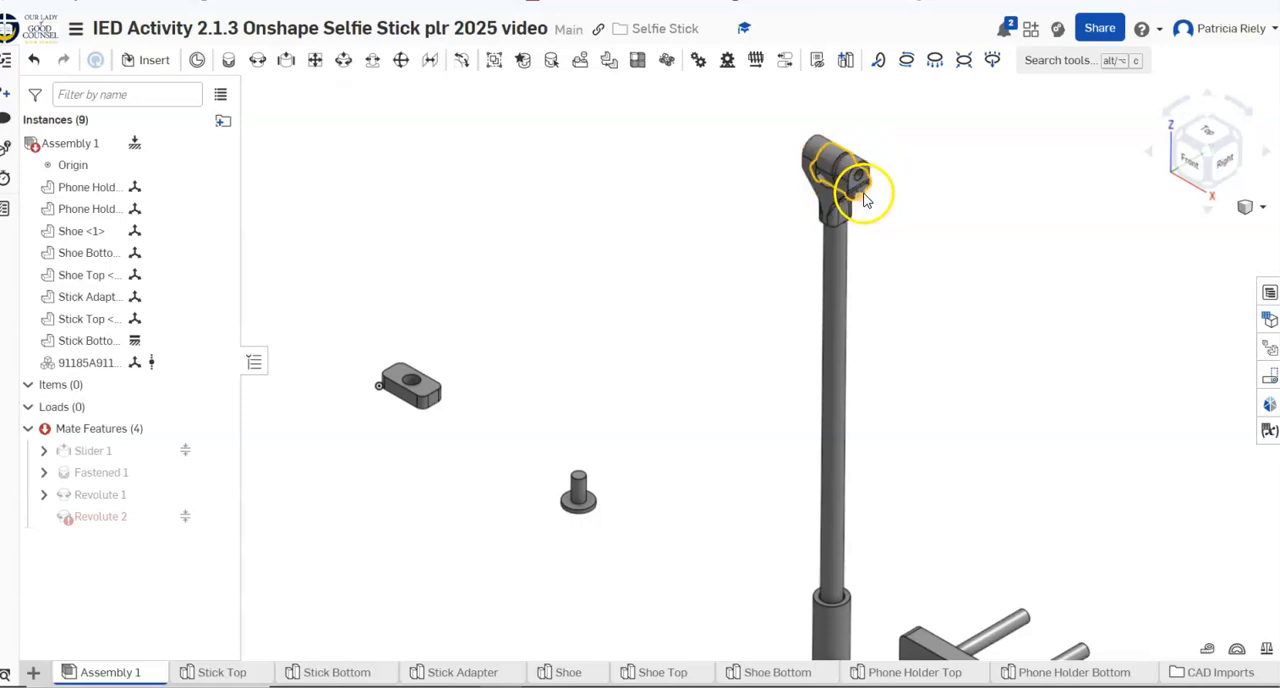
Test how Shoe Bottom moves in the Stick Adapter fork and delete the Revolute 2 mate
drag(865, 198, 984, 201)
mouse_move(890, 184)
mouse_down()
mouse_move(878, 163)
mouse_move(885, 200)
mouse_up()
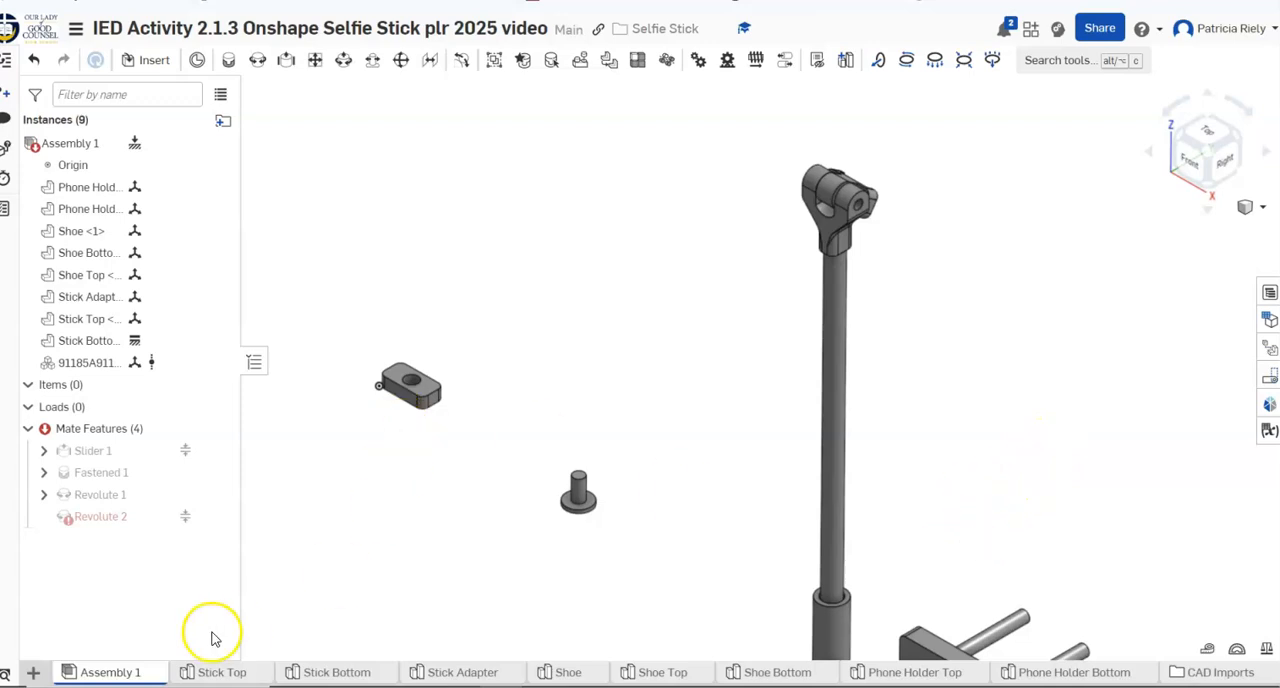
right_click(197, 518)
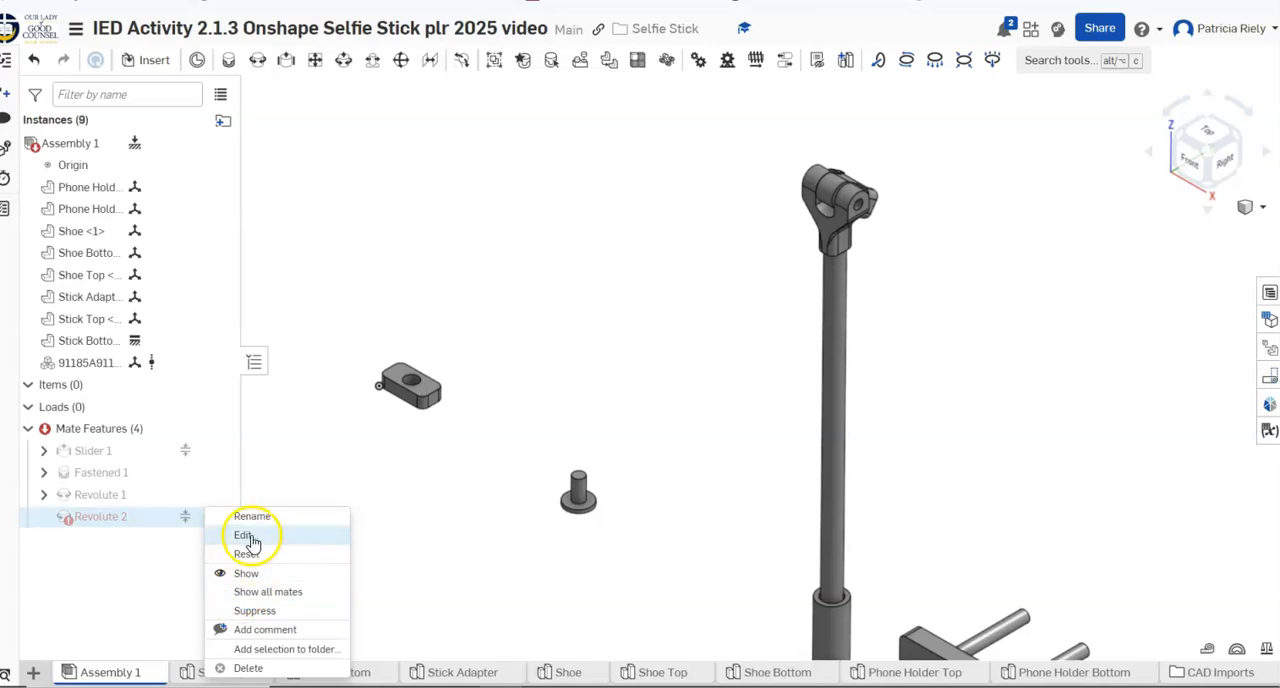
click(250, 667)
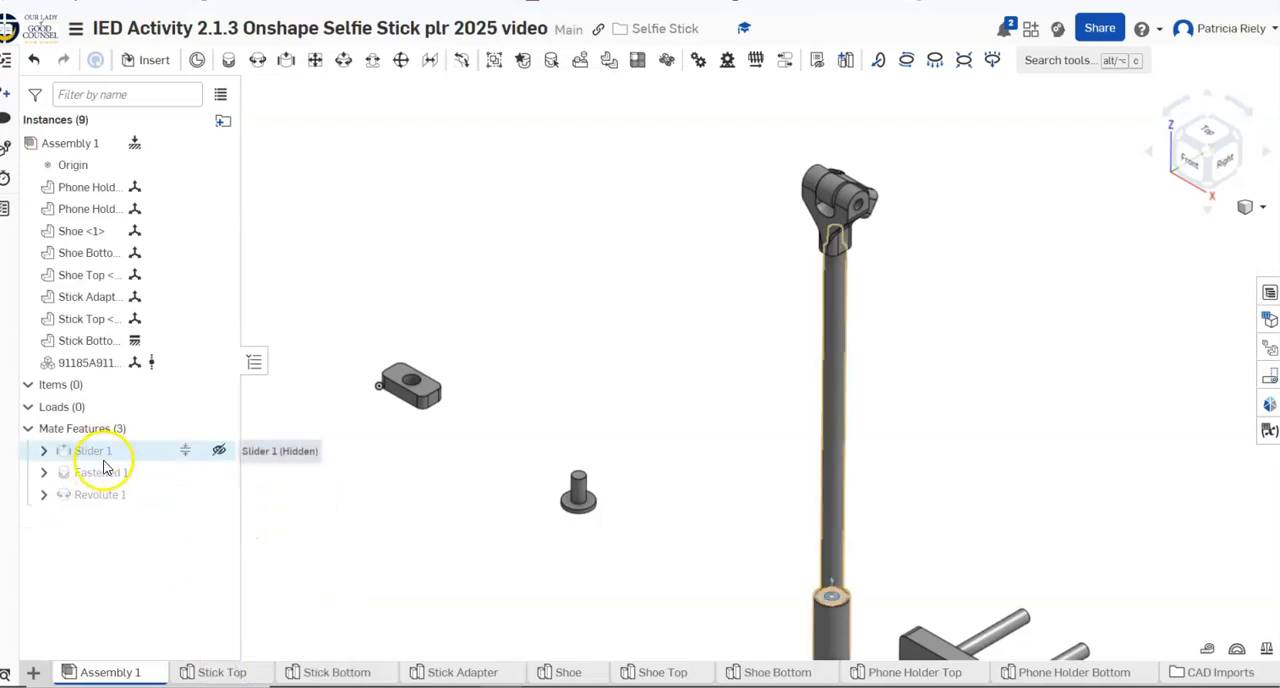
right_click(143, 504)
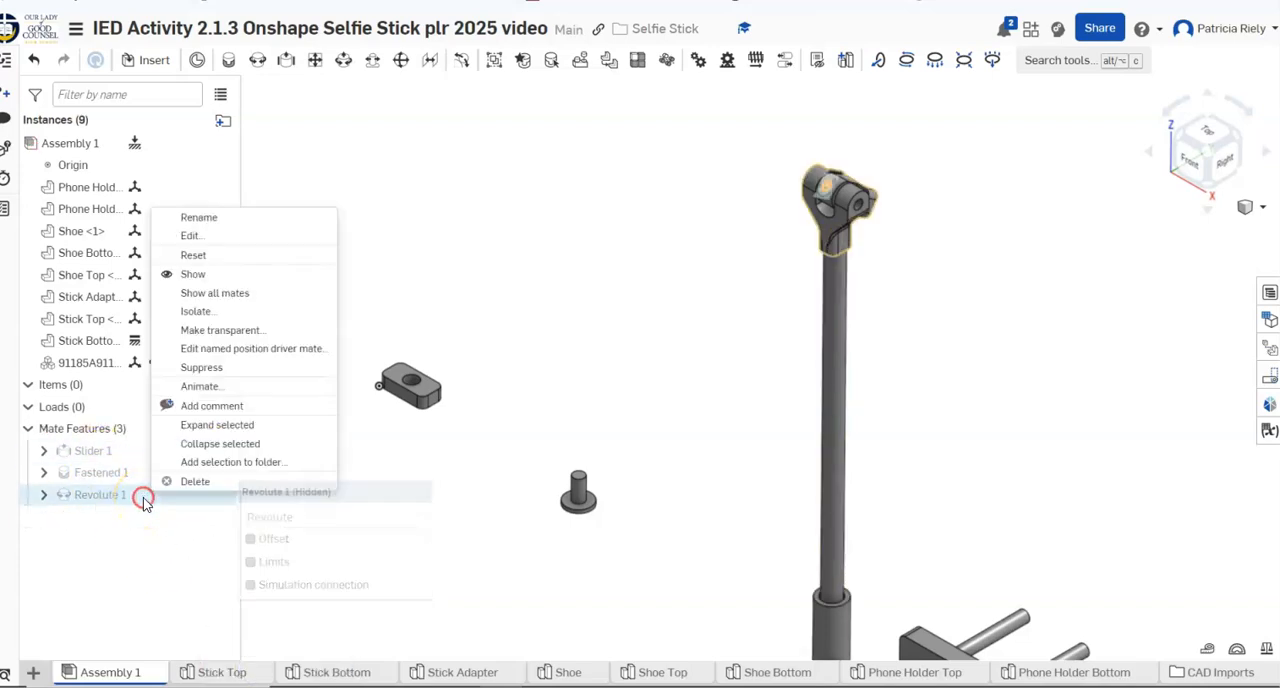
click(186, 235)
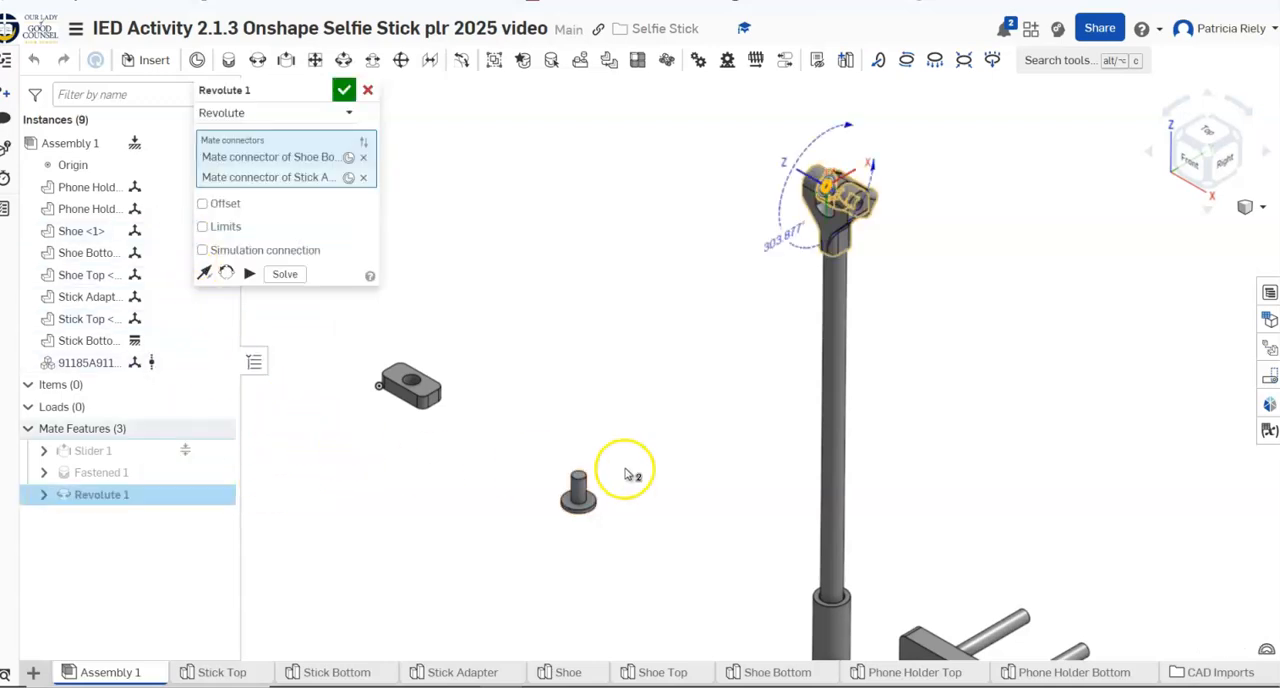
drag(862, 131, 873, 166)
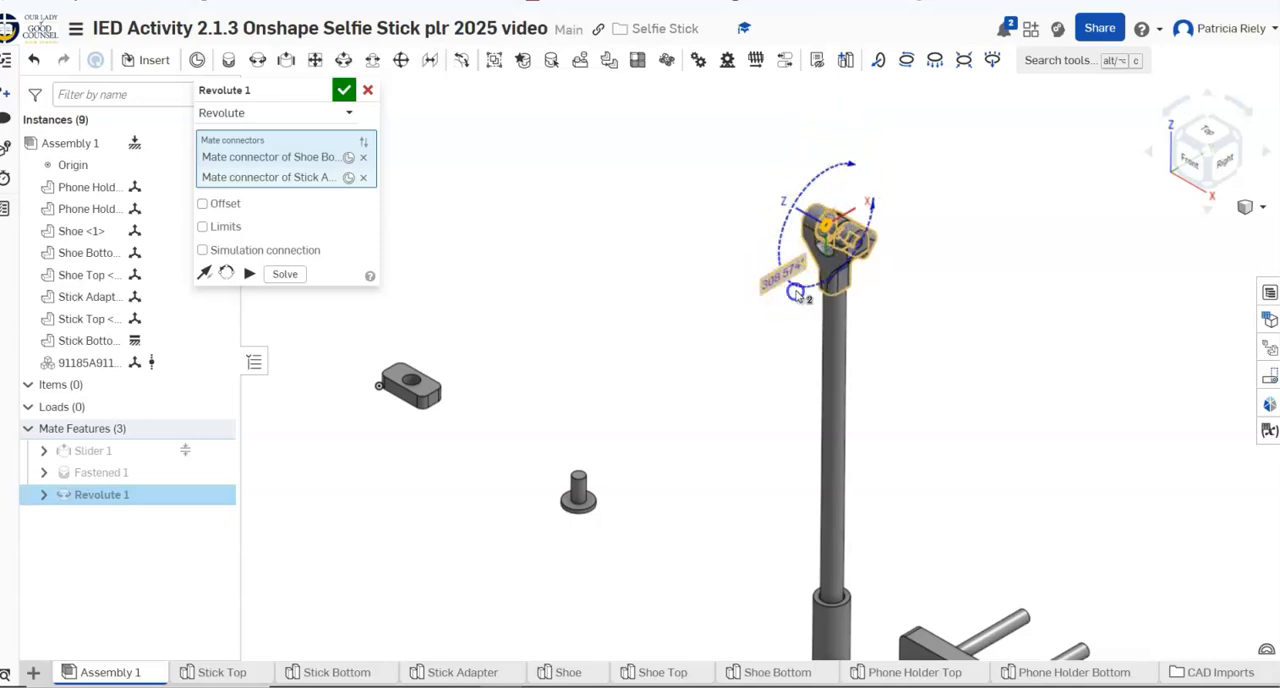
click(815, 246)
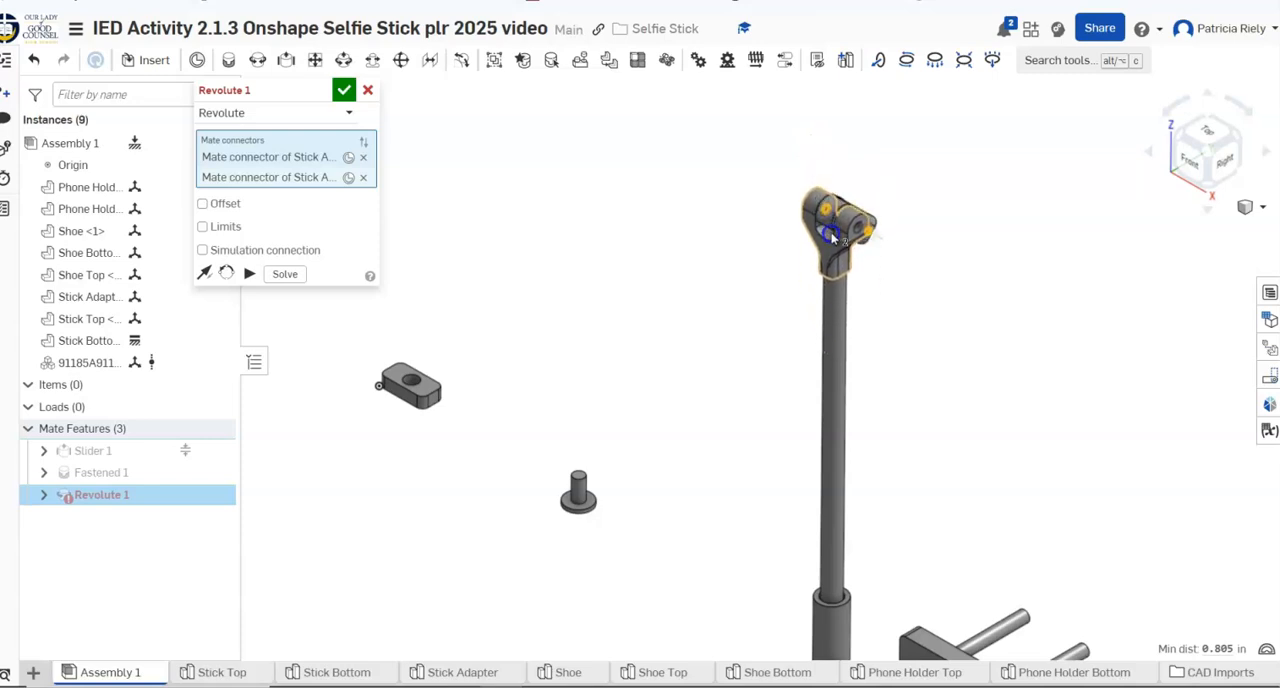
drag(880, 238, 874, 217)
right_drag(876, 232, 862, 236)
drag(870, 229, 913, 198)
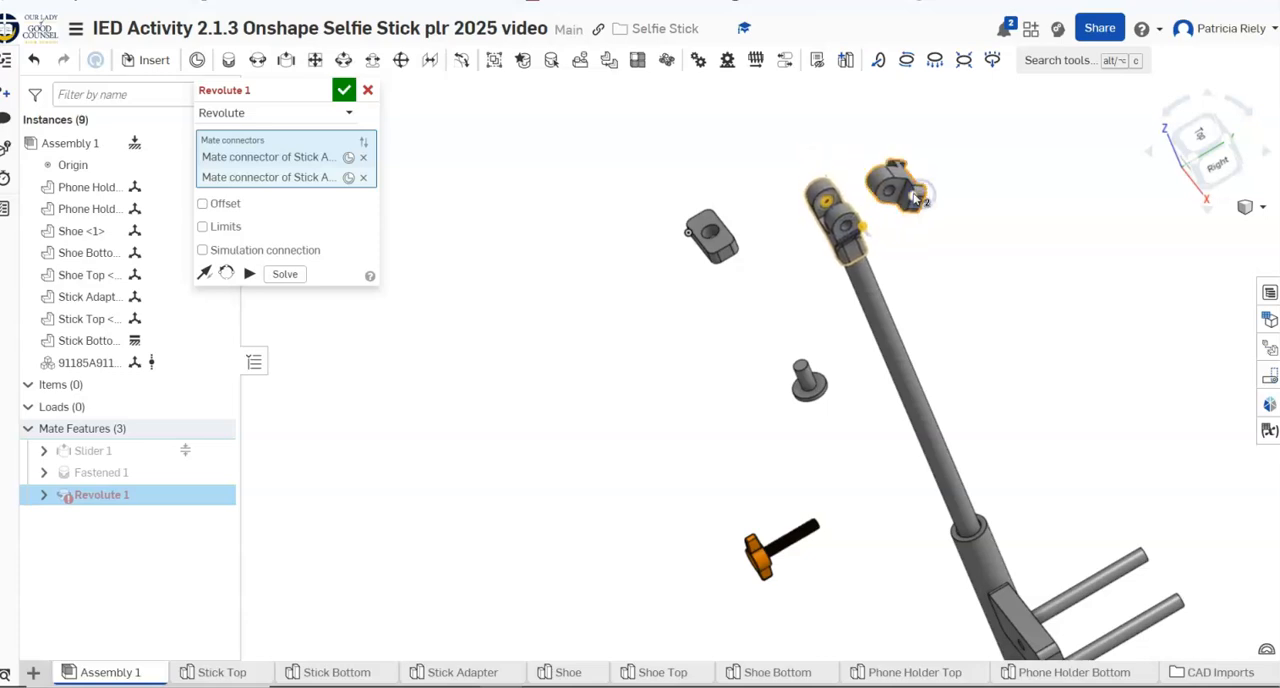
click(368, 92)
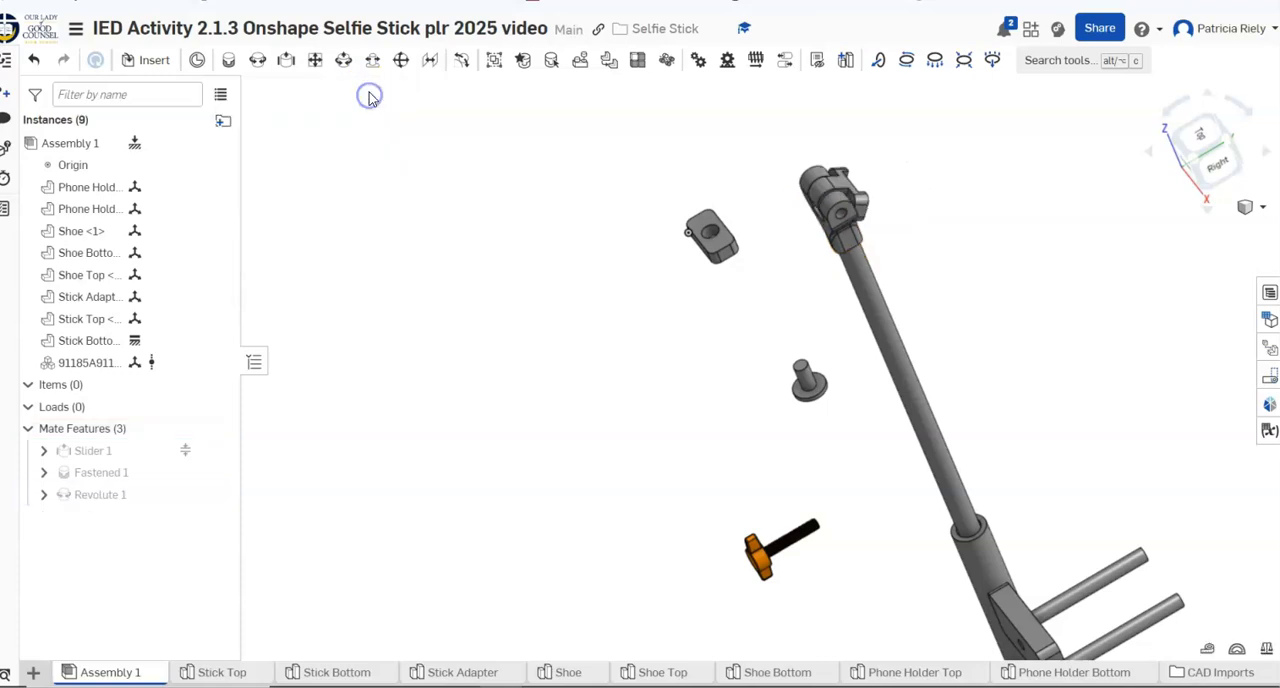
Delete the Revolute 1 mate and pull Shoe Bottom clear of the Stick Adapter fork
right_click(173, 500)
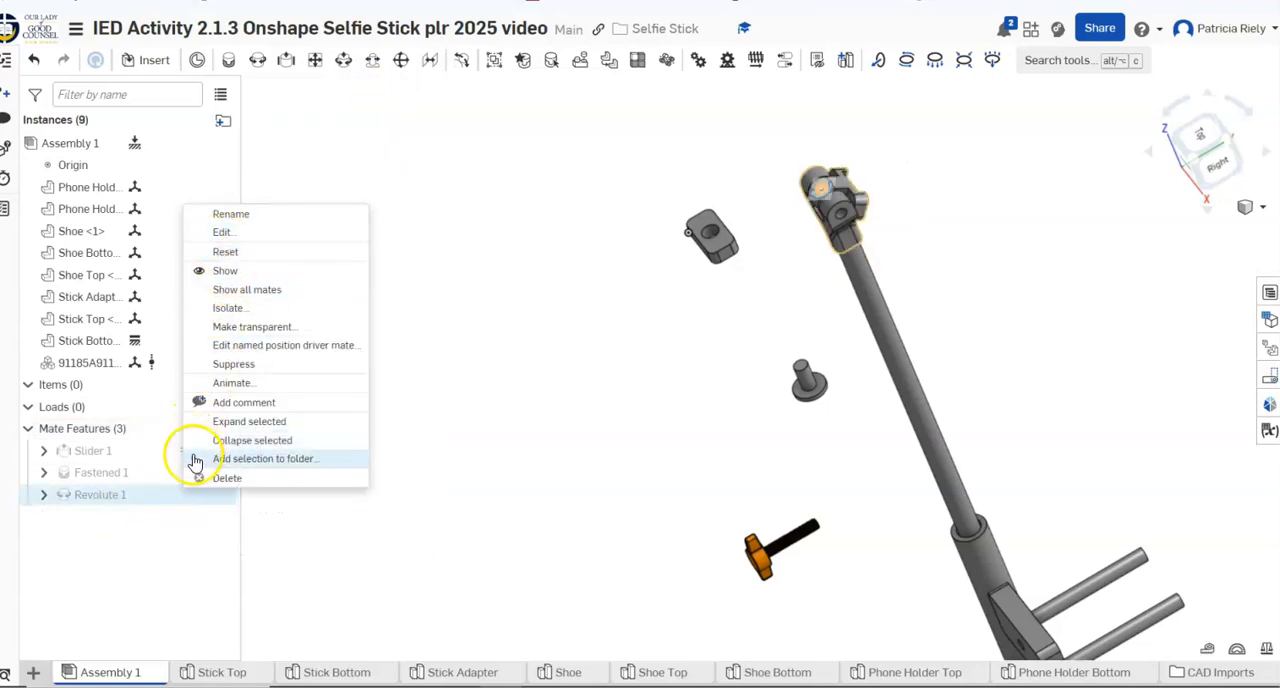
click(234, 477)
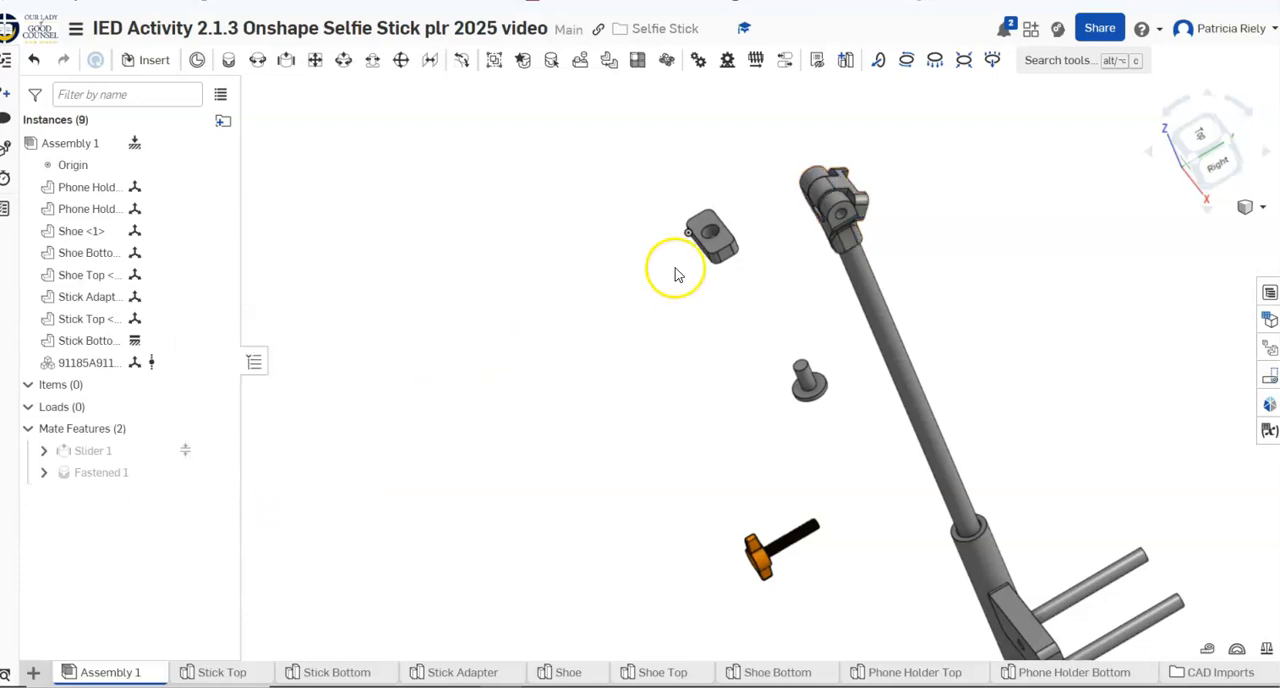
drag(857, 188, 952, 188)
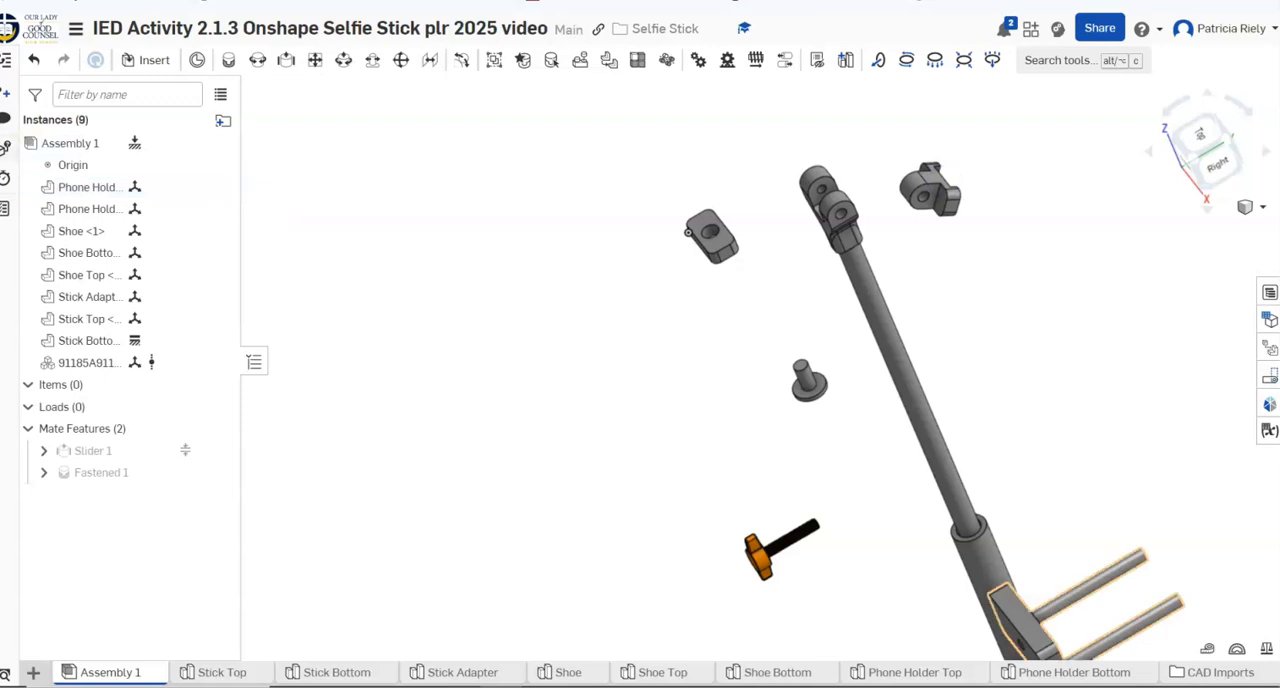
Create a revolute mate between the hole in Shoe Bottom's lug and the inner hole of a Stick Adapter fork arm
click(258, 62)
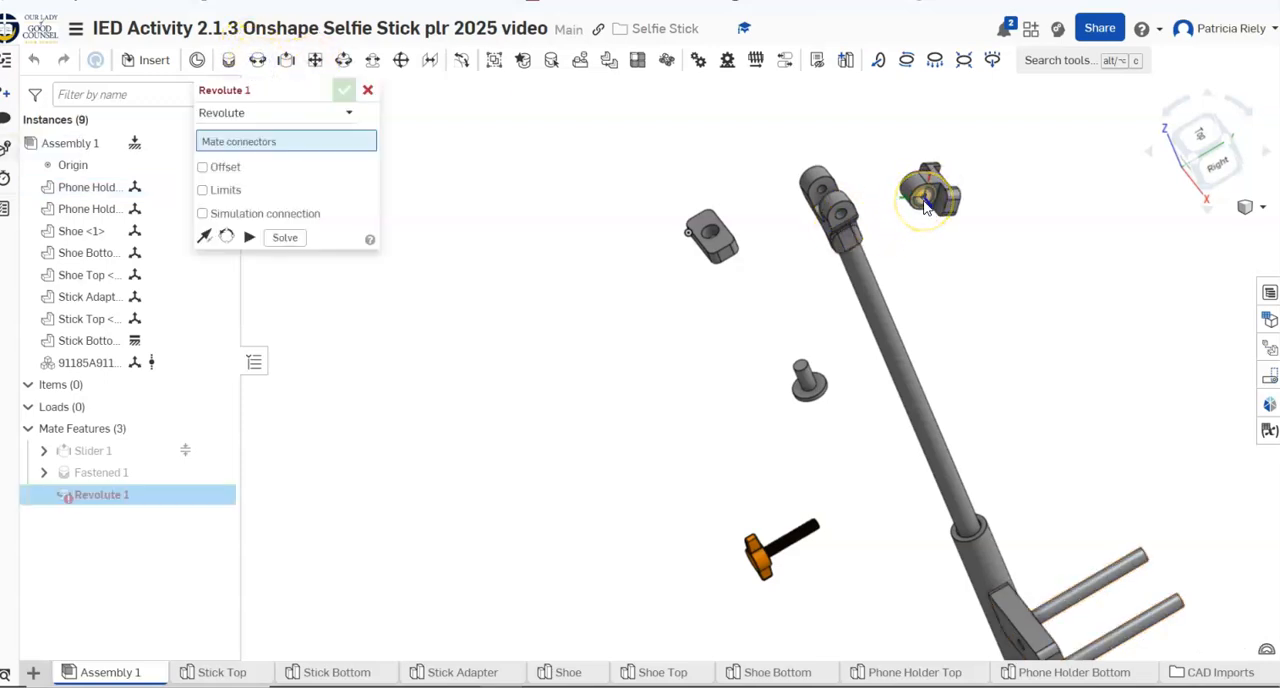
click(925, 203)
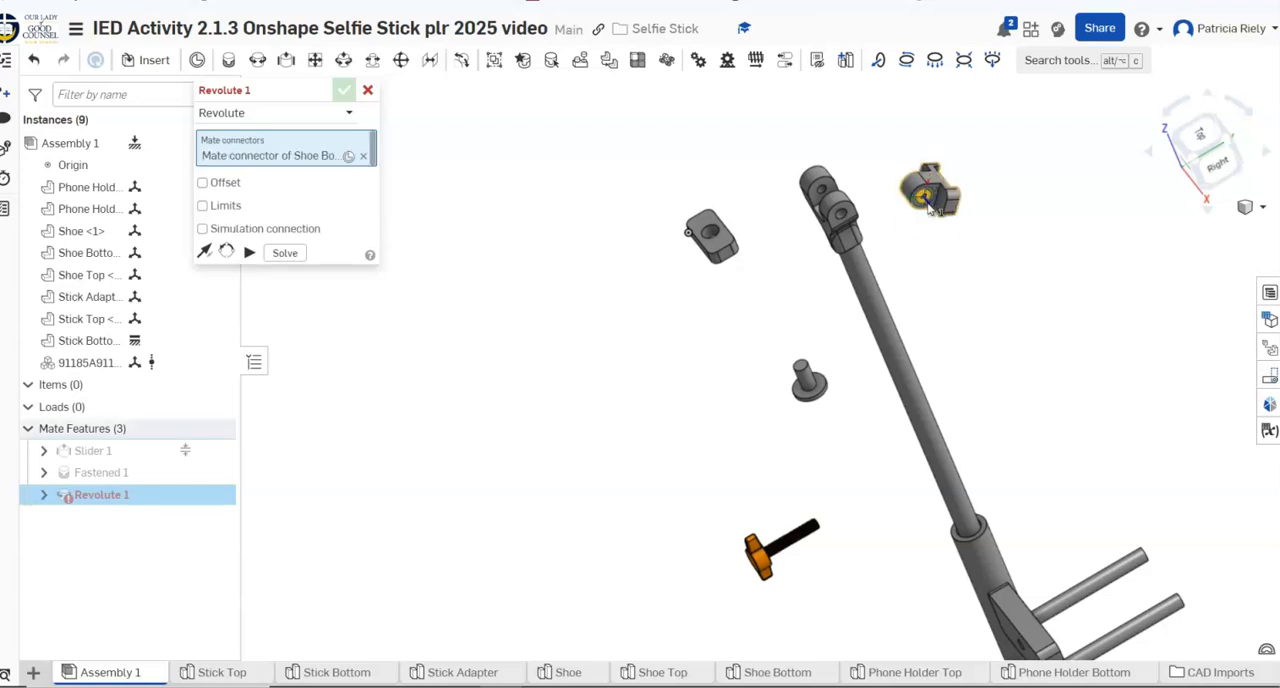
click(822, 192)
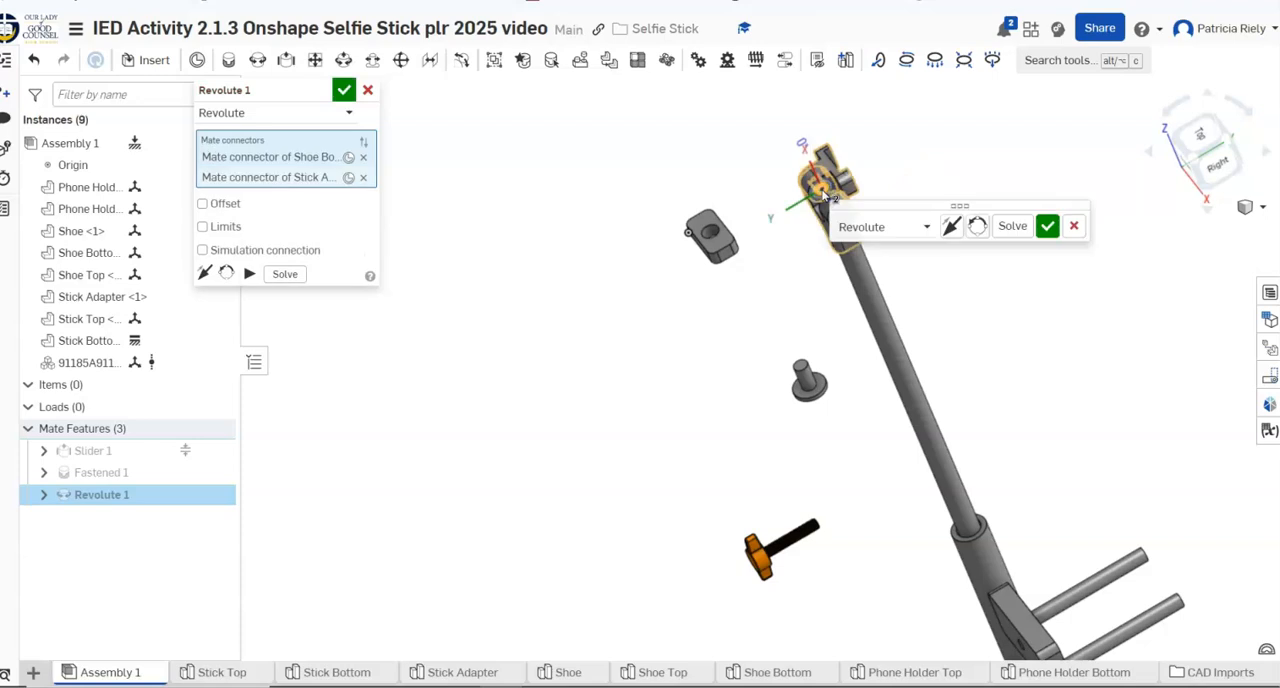
click(1046, 228)
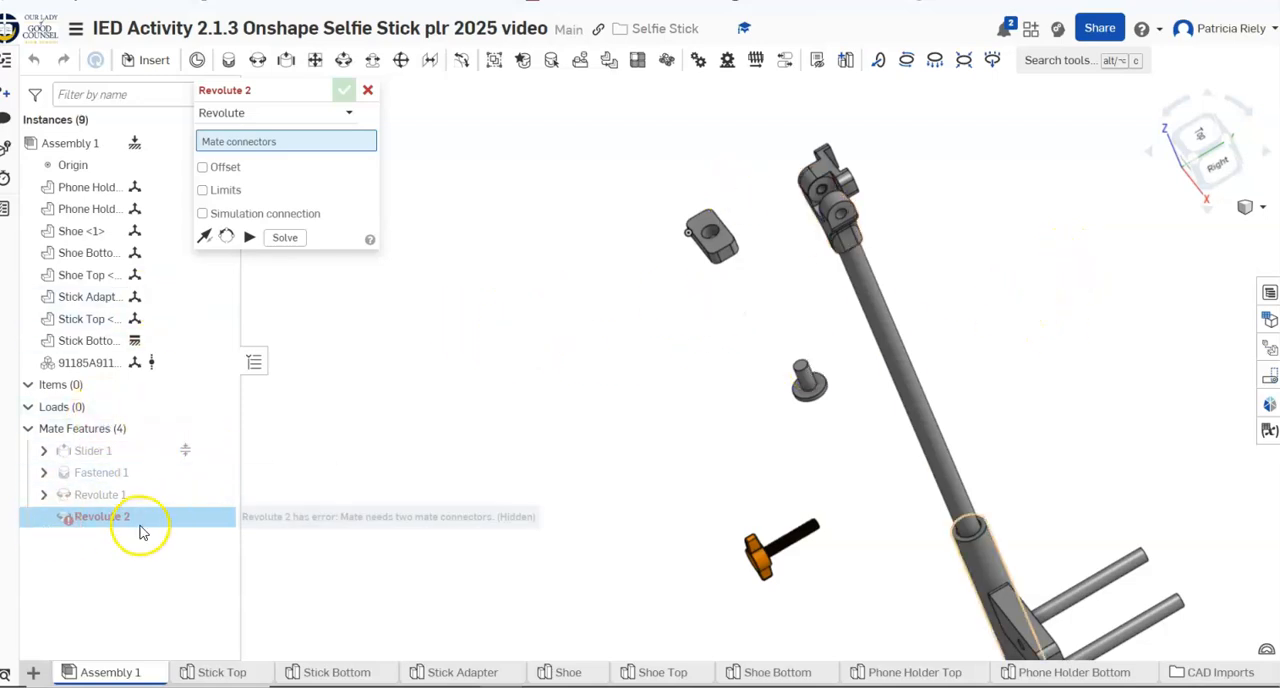
click(369, 91)
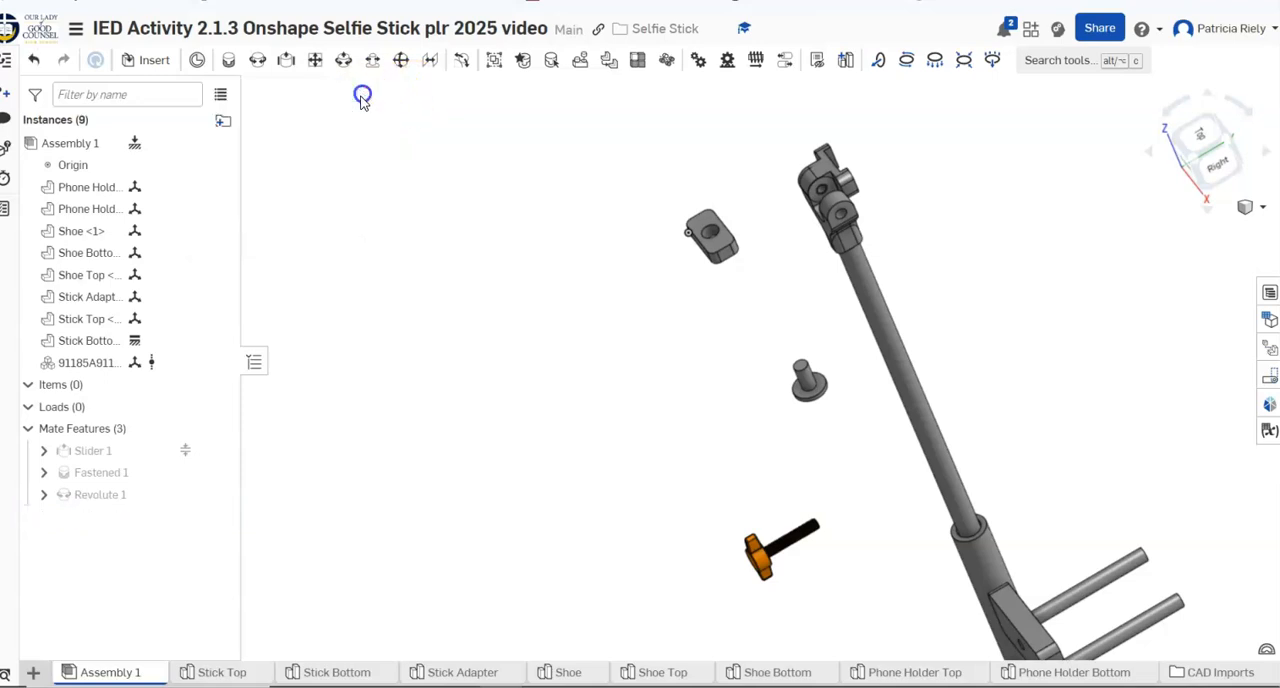
Edit the revolute mate to flip its primary axis, and test the movement of the stick head
right_click(147, 496)
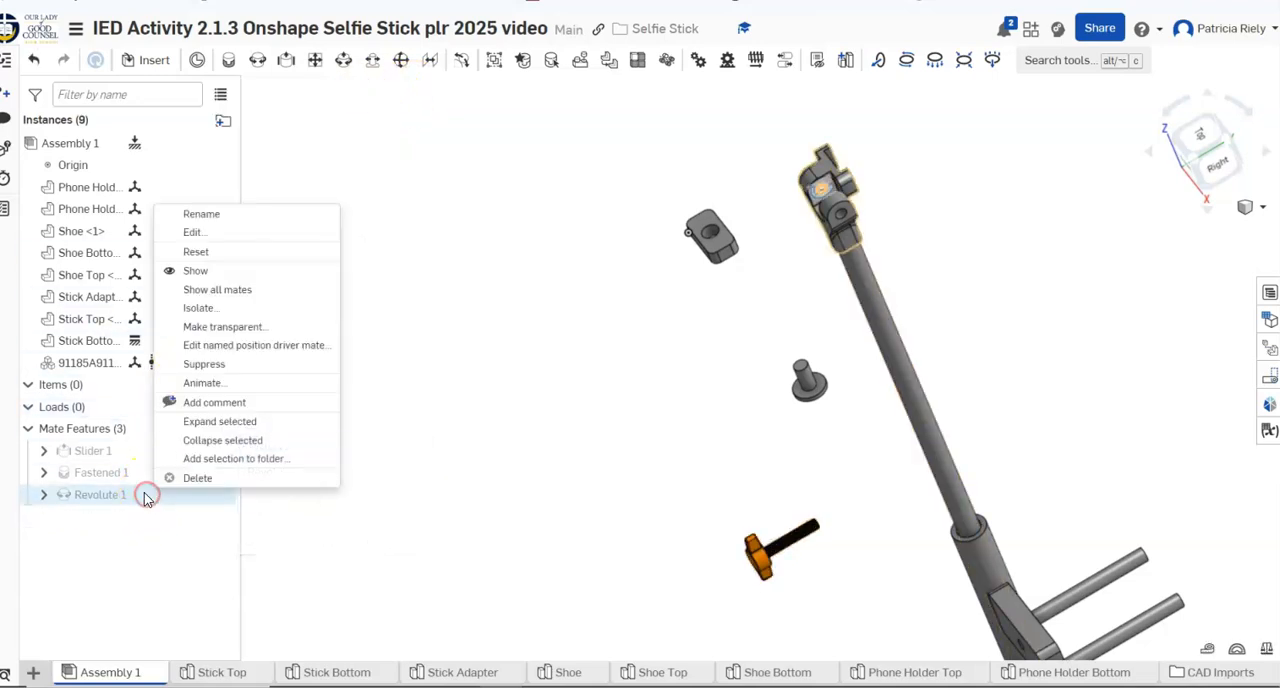
click(203, 234)
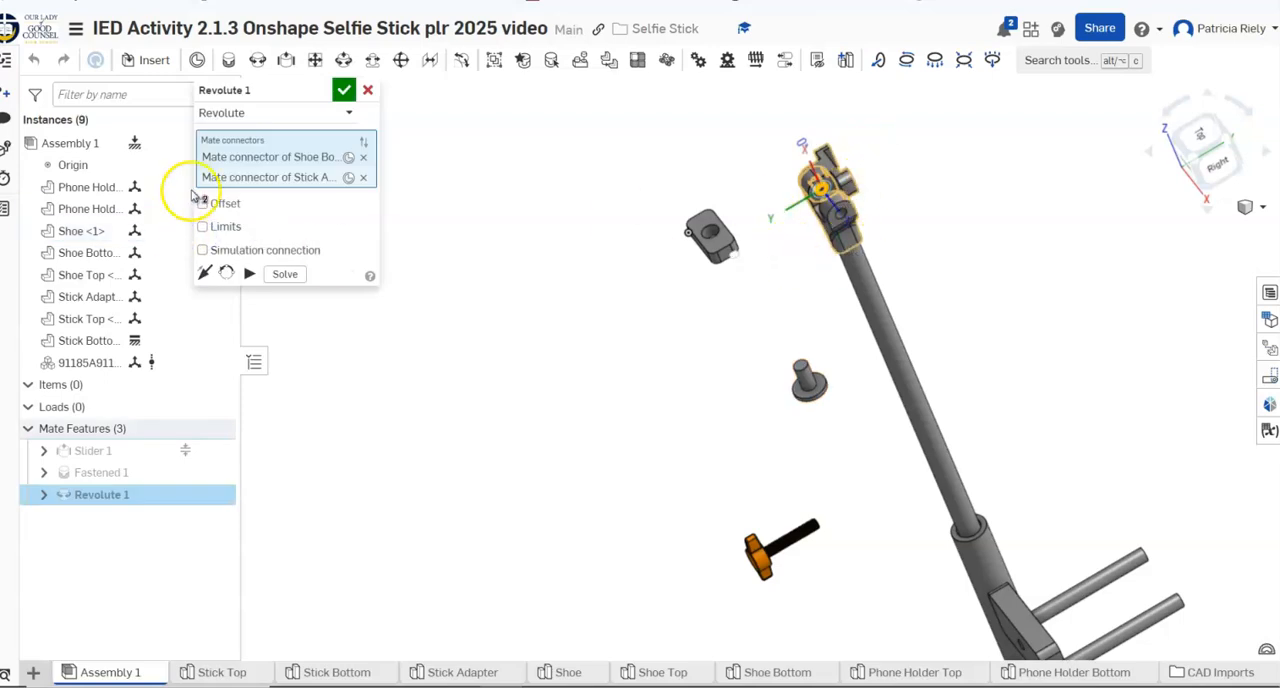
click(203, 272)
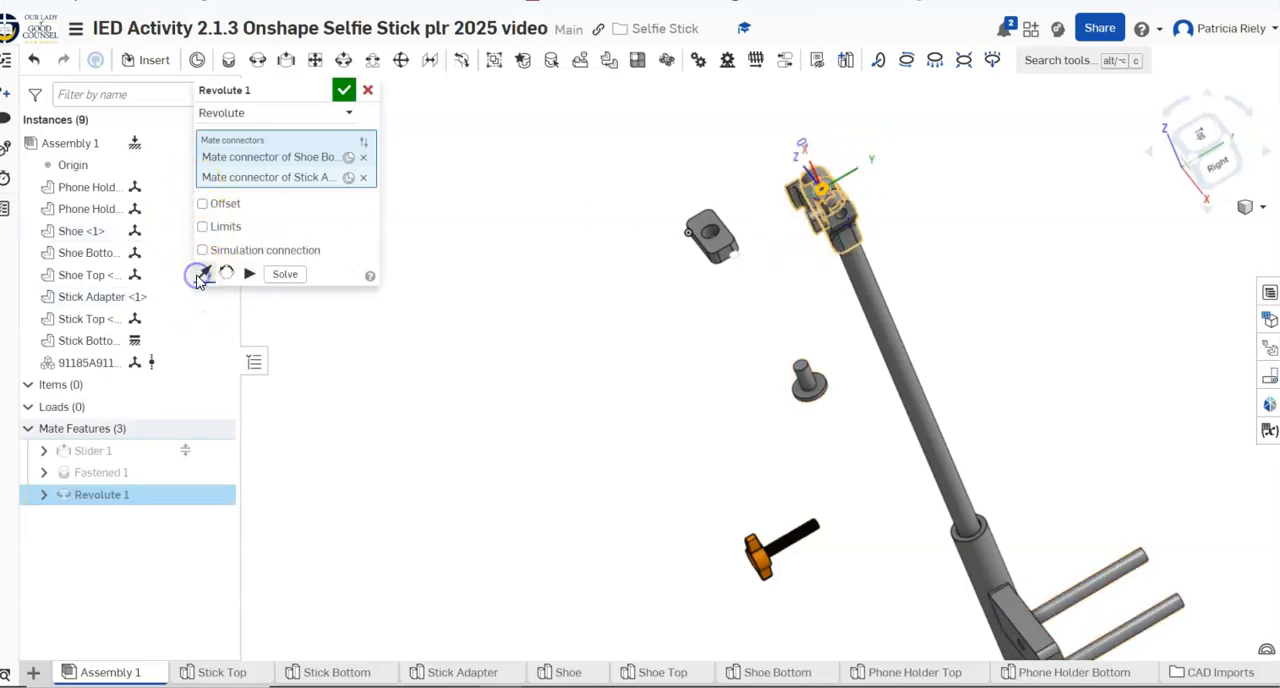
right_drag(808, 363, 867, 388)
click(342, 89)
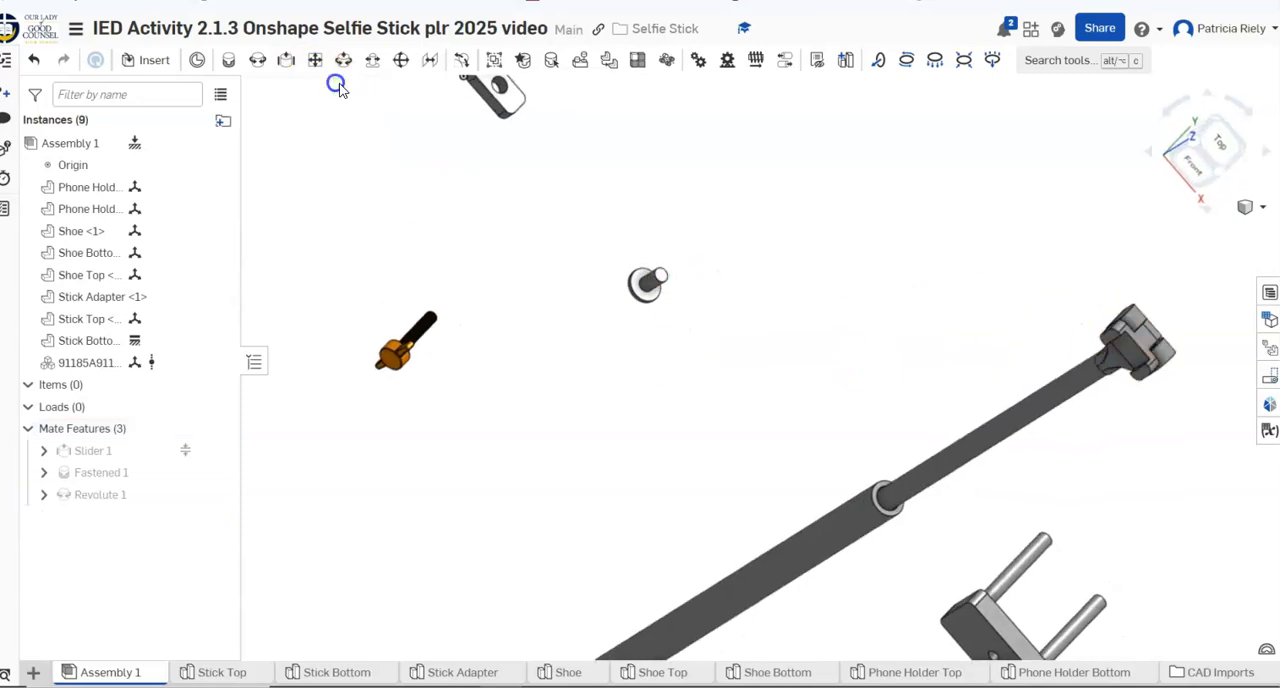
right_drag(726, 262, 777, 306)
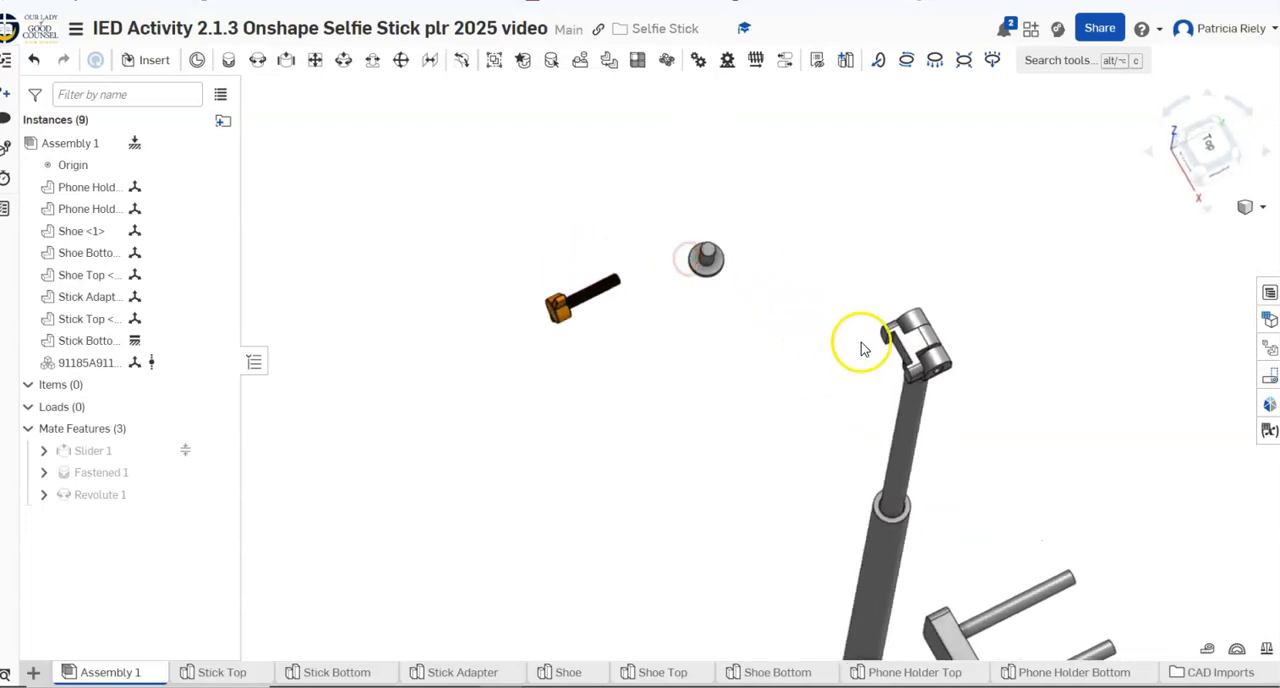
mouse_move(919, 370)
mouse_down()
mouse_move(917, 343)
mouse_move(891, 334)
mouse_move(938, 331)
mouse_move(857, 371)
mouse_move(606, 408)
mouse_move(829, 403)
mouse_move(839, 434)
mouse_move(889, 420)
mouse_move(895, 430)
mouse_up()
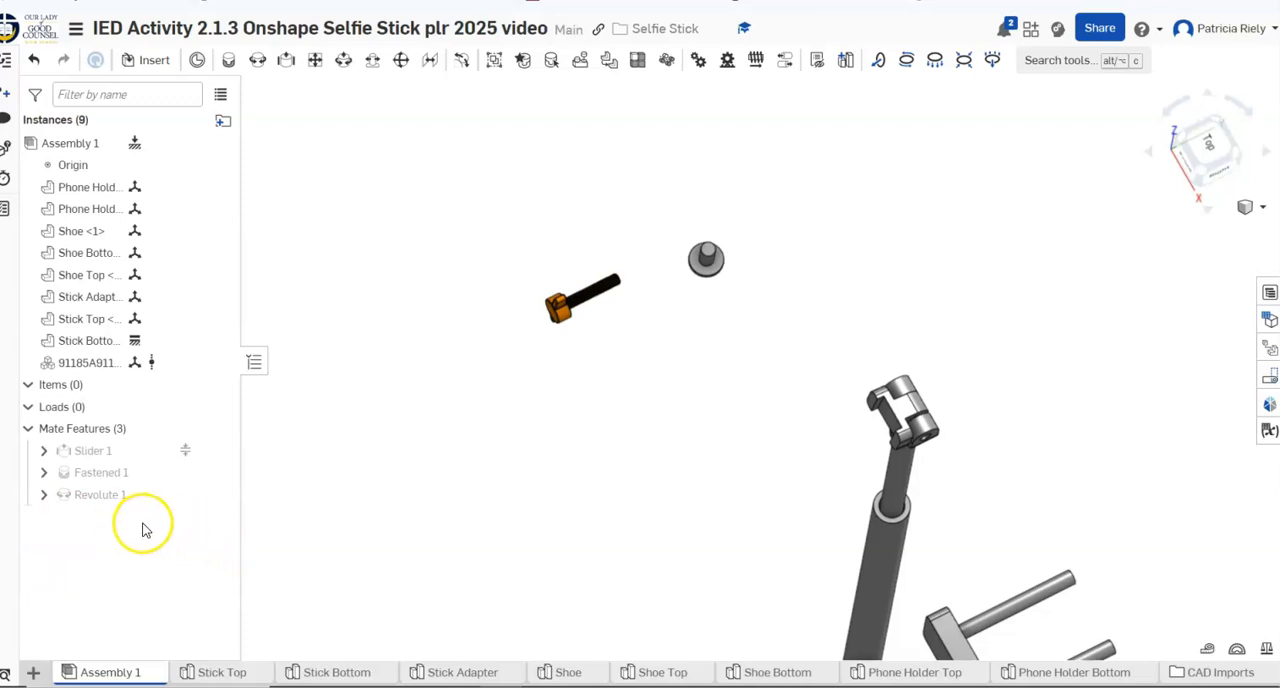
Try to limit the Revolute 1 mate's rotation to a minimum of 0 degrees and a maximum of 180 degrees
right_click(117, 500)
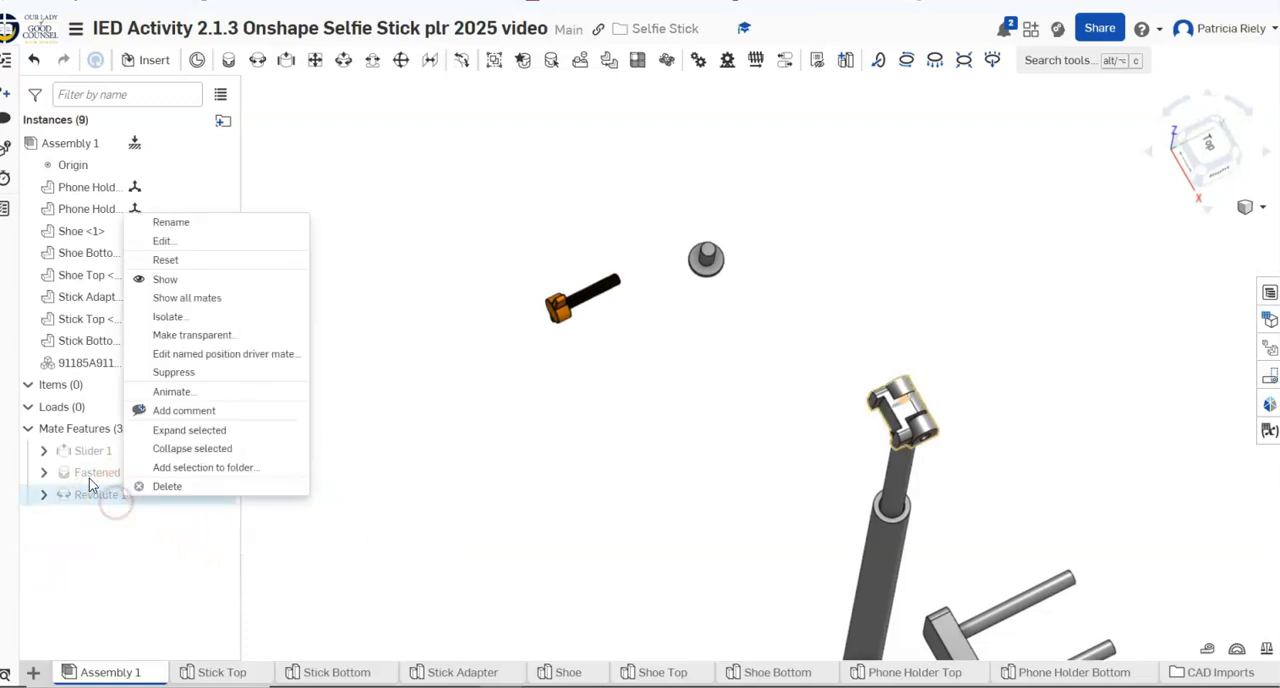
click(164, 242)
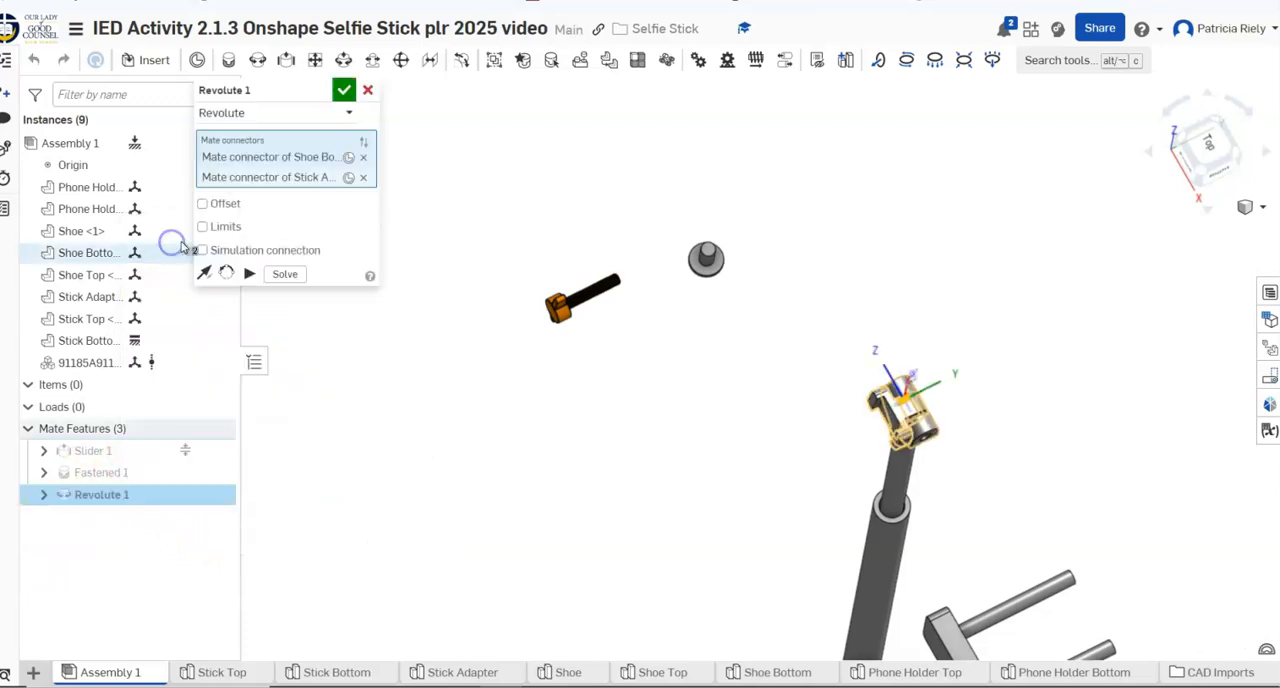
click(203, 227)
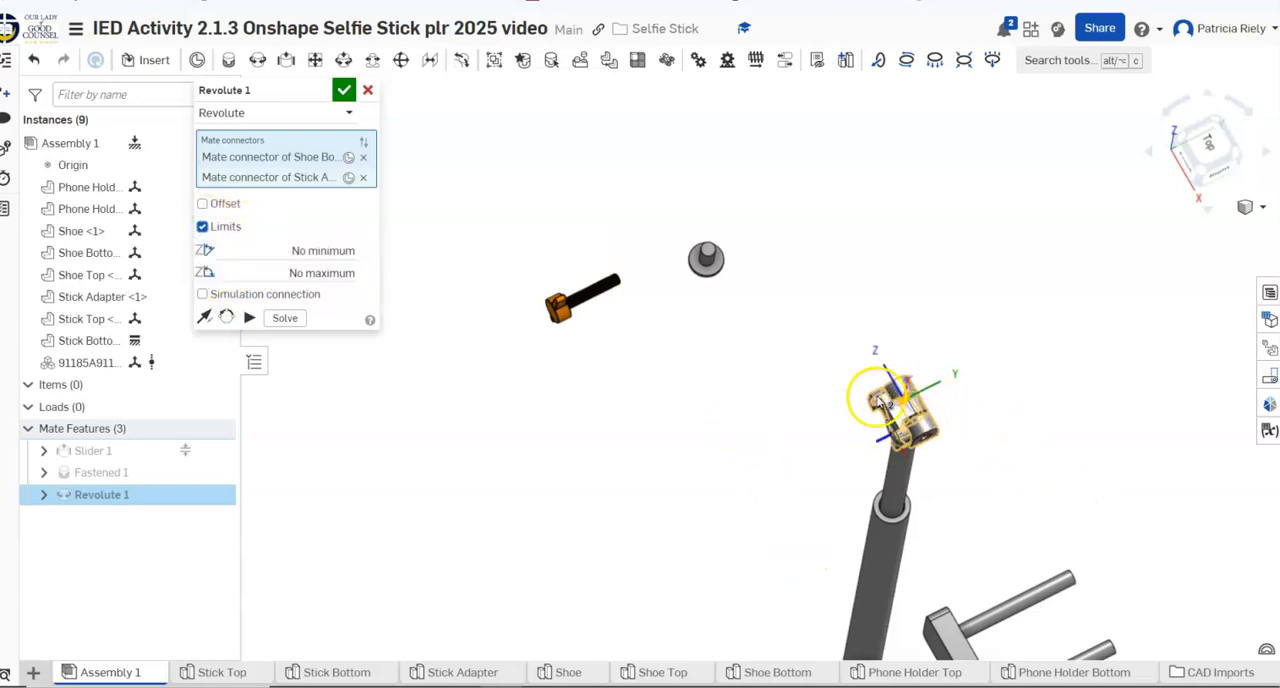
right_drag(1071, 471, 1031, 402)
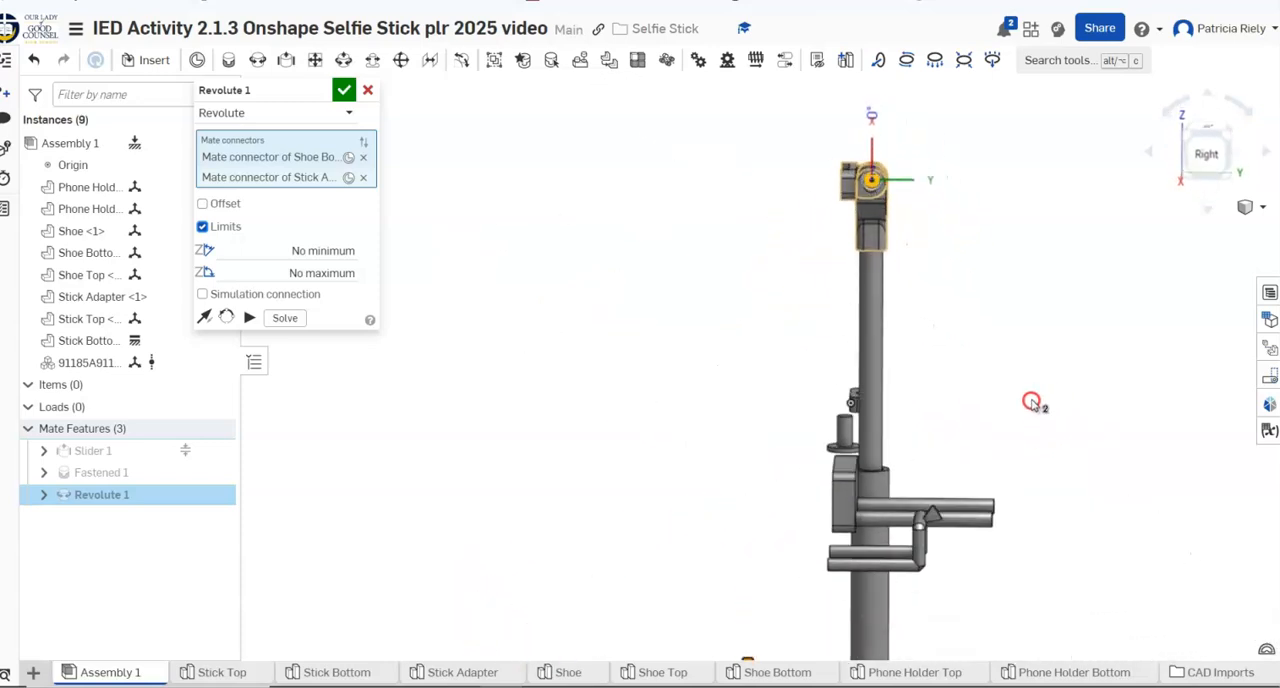
drag(882, 115, 631, 201)
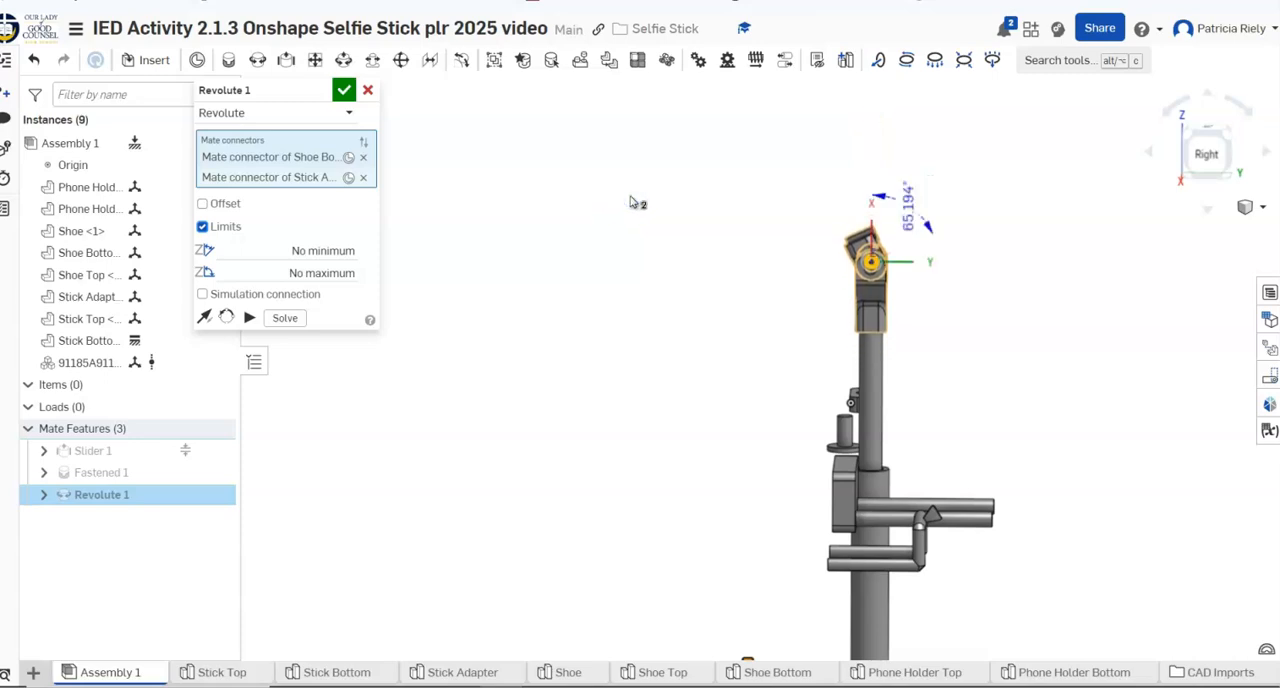
click(299, 249)
text(0)
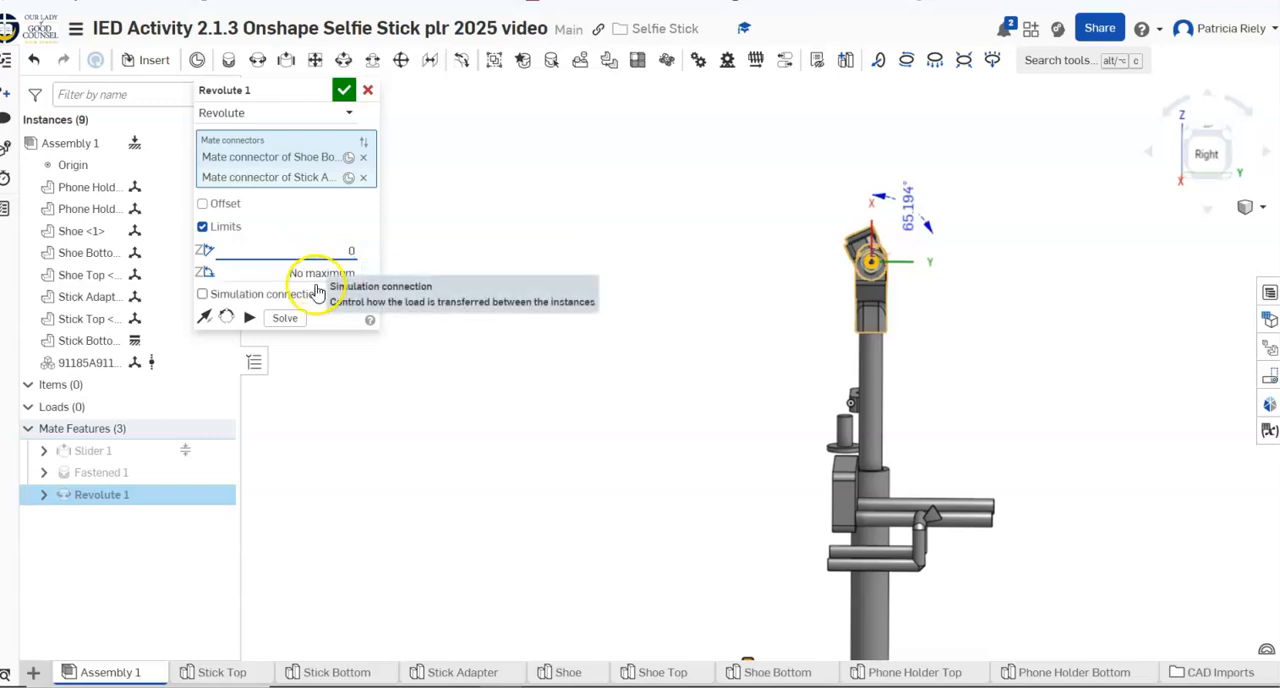
click(316, 272)
text(180)
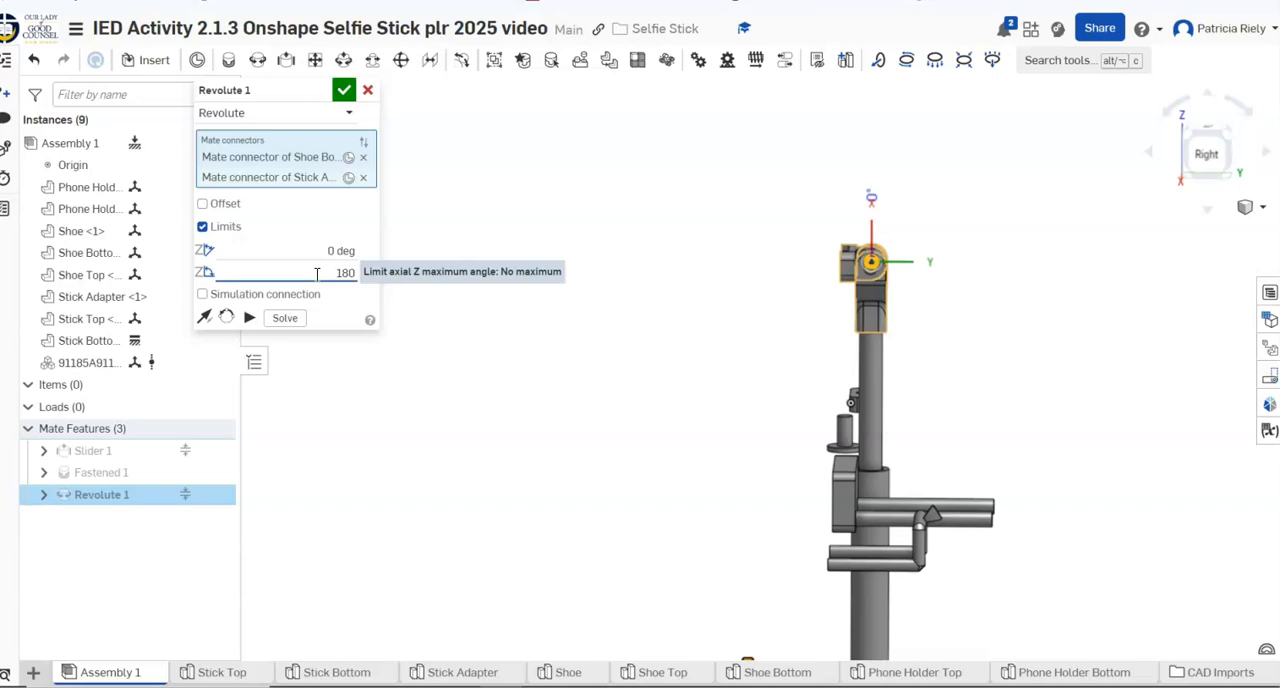
click(358, 99)
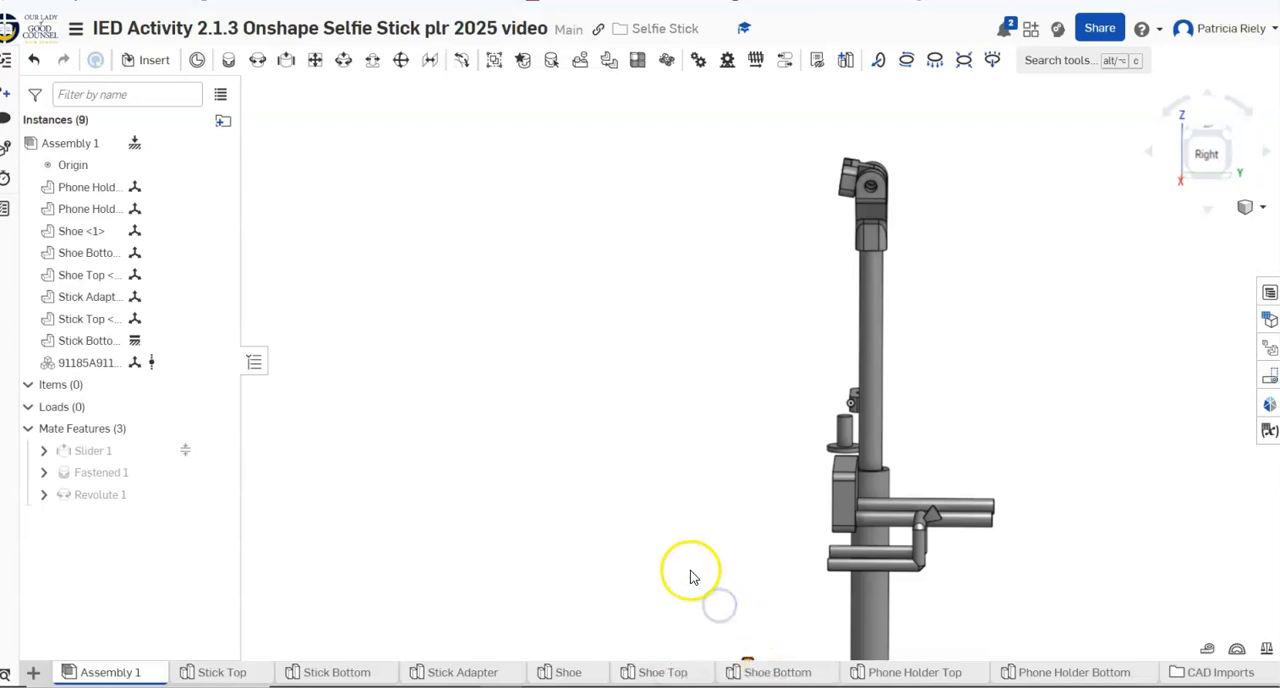
Pull the orange thumb screw out from beside the stick and place it in open space near the Stick Adapter fork
scroll(690, 576, down, 3)
drag(748, 651, 608, 331)
mouse_move(683, 388)
right_down()
mouse_move(684, 374)
mouse_move(667, 388)
right_up()
scroll(680, 405, up, 3)
scroll(684, 411, up, 2)
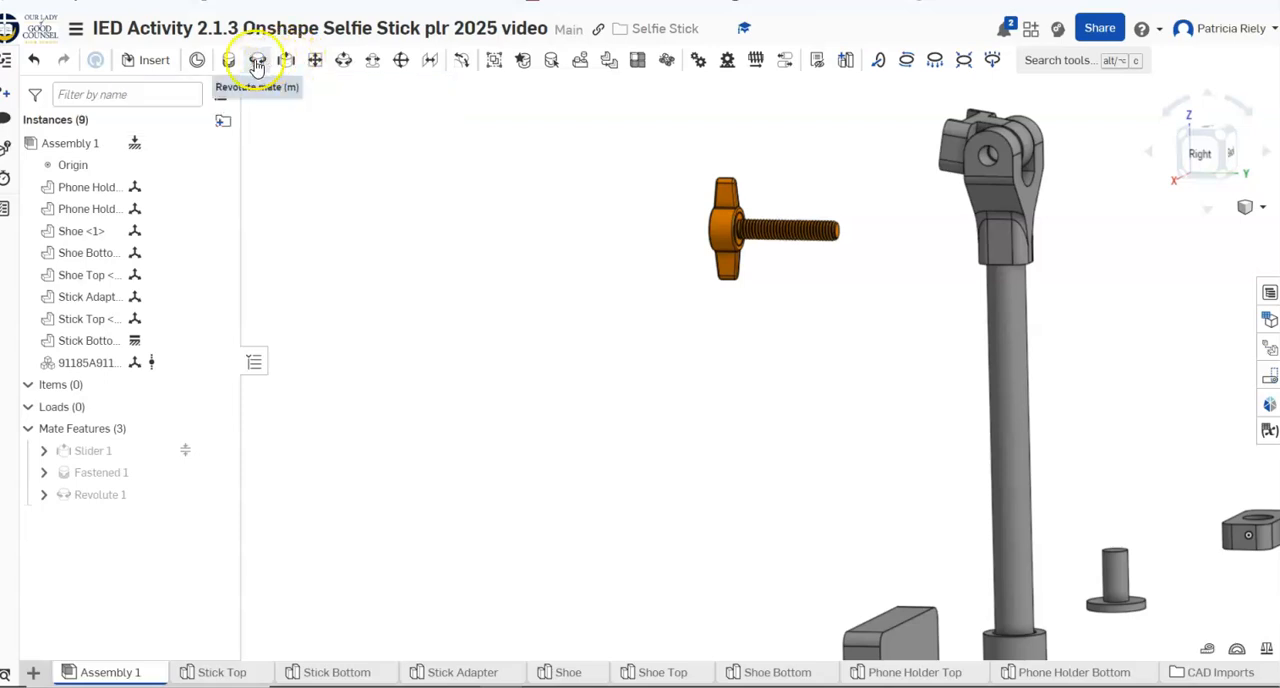
Start a cylindrical mate using the circular edge around the threaded shaft on the thumb screw's knob as the first connector
click(340, 66)
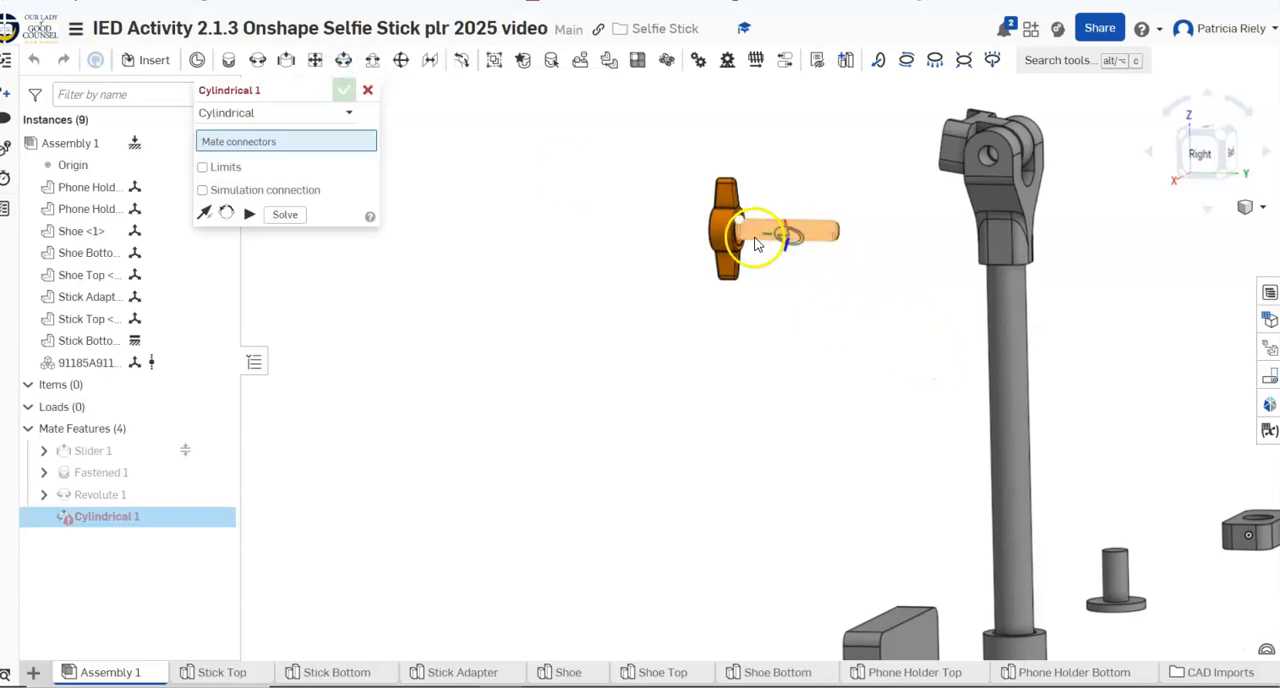
mouse_move(764, 238)
right_down()
mouse_move(726, 260)
mouse_move(695, 258)
mouse_move(755, 228)
mouse_move(745, 252)
right_up()
scroll(747, 250, up, 2)
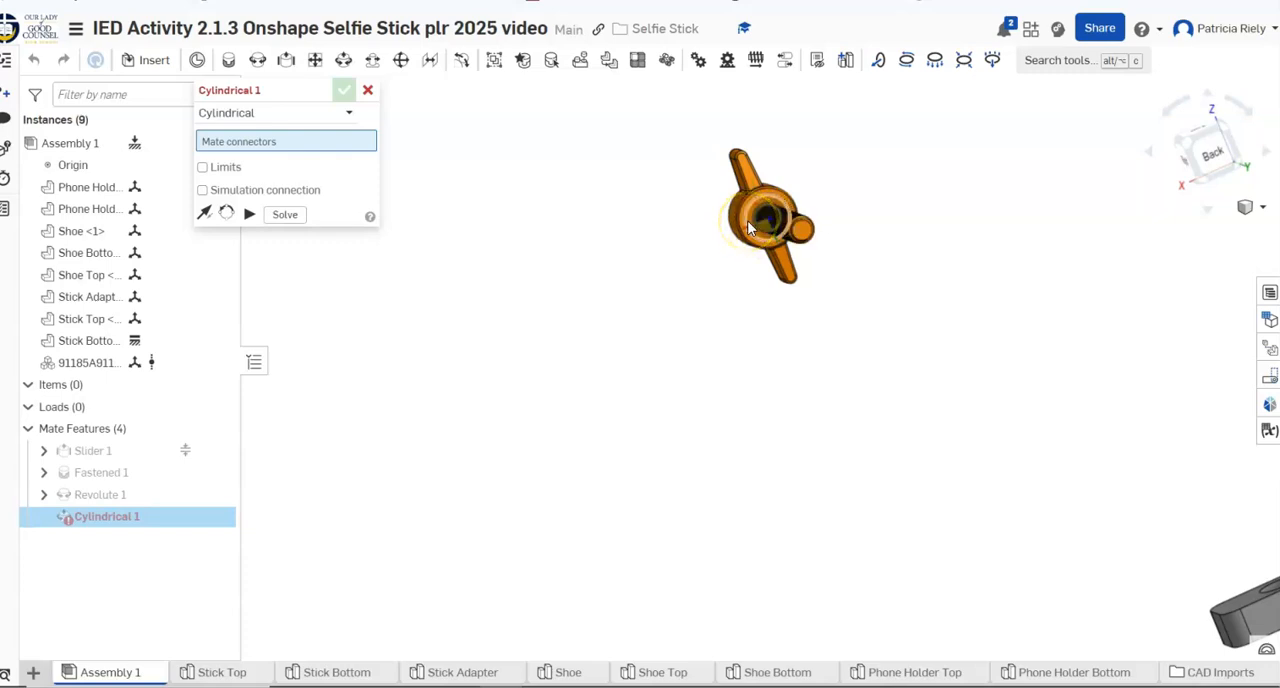
scroll(749, 226, up, 3)
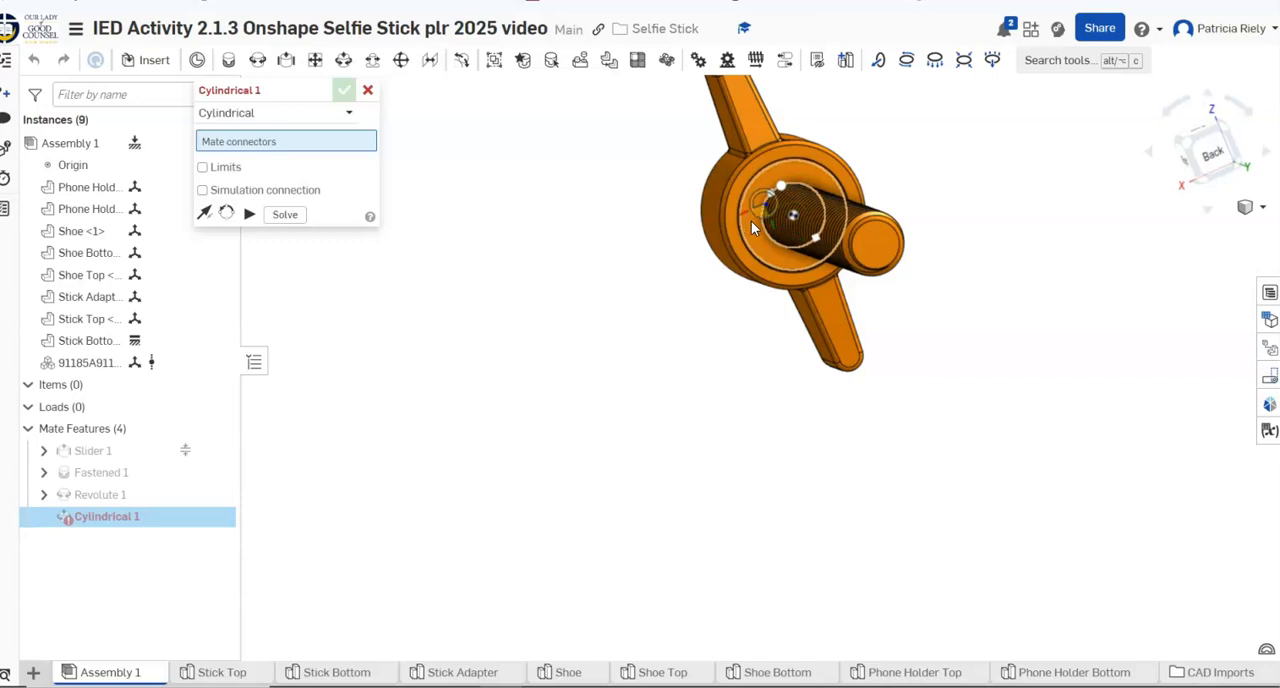
click(758, 222)
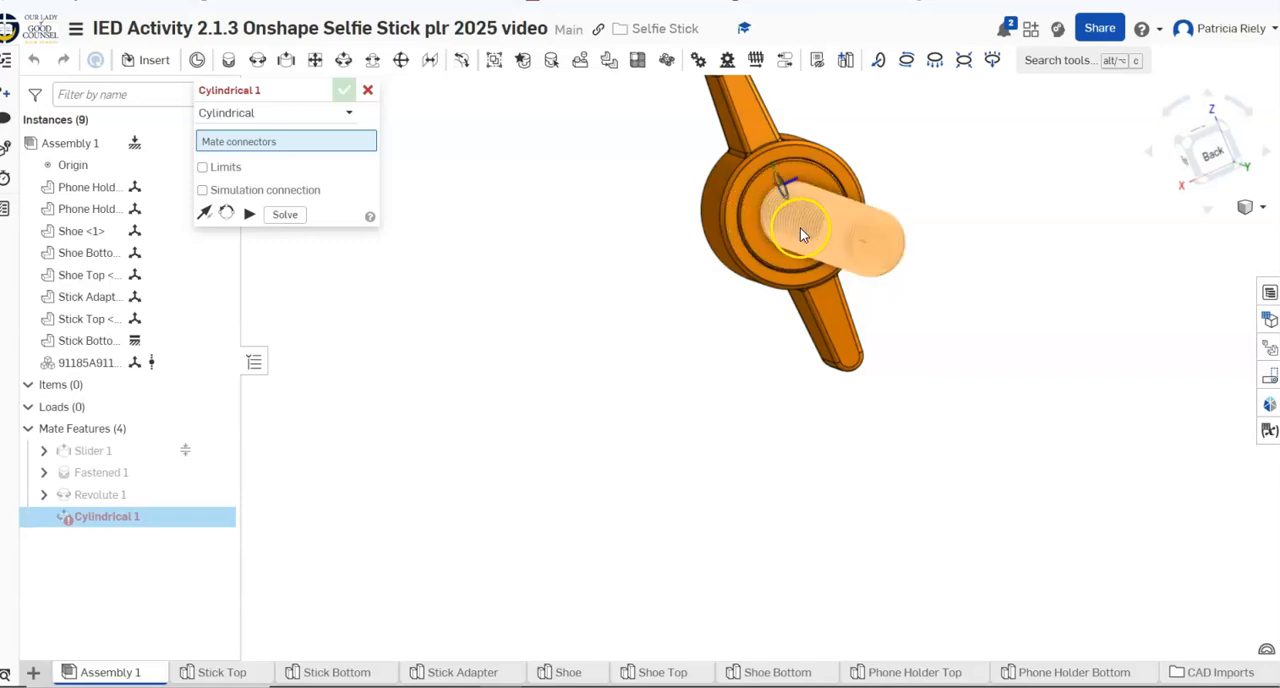
right_drag(799, 222, 787, 224)
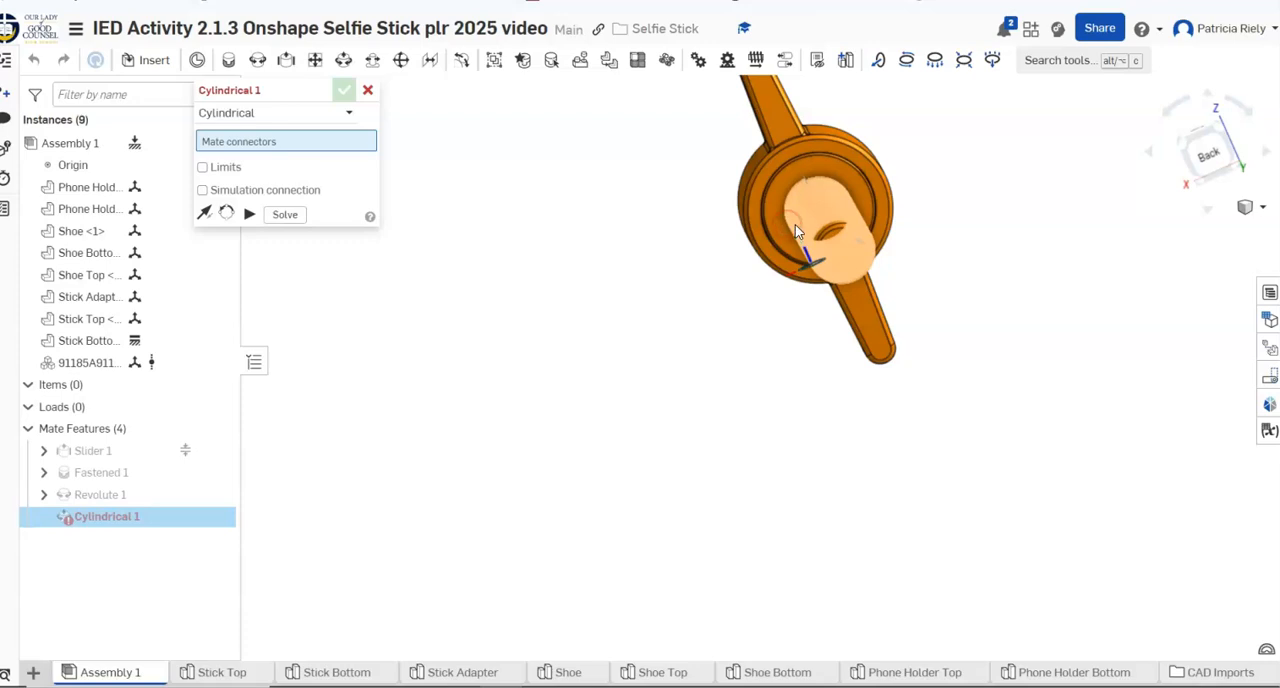
scroll(816, 213, up, 3)
scroll(816, 213, down, 3)
right_drag(815, 213, 814, 200)
click(809, 259)
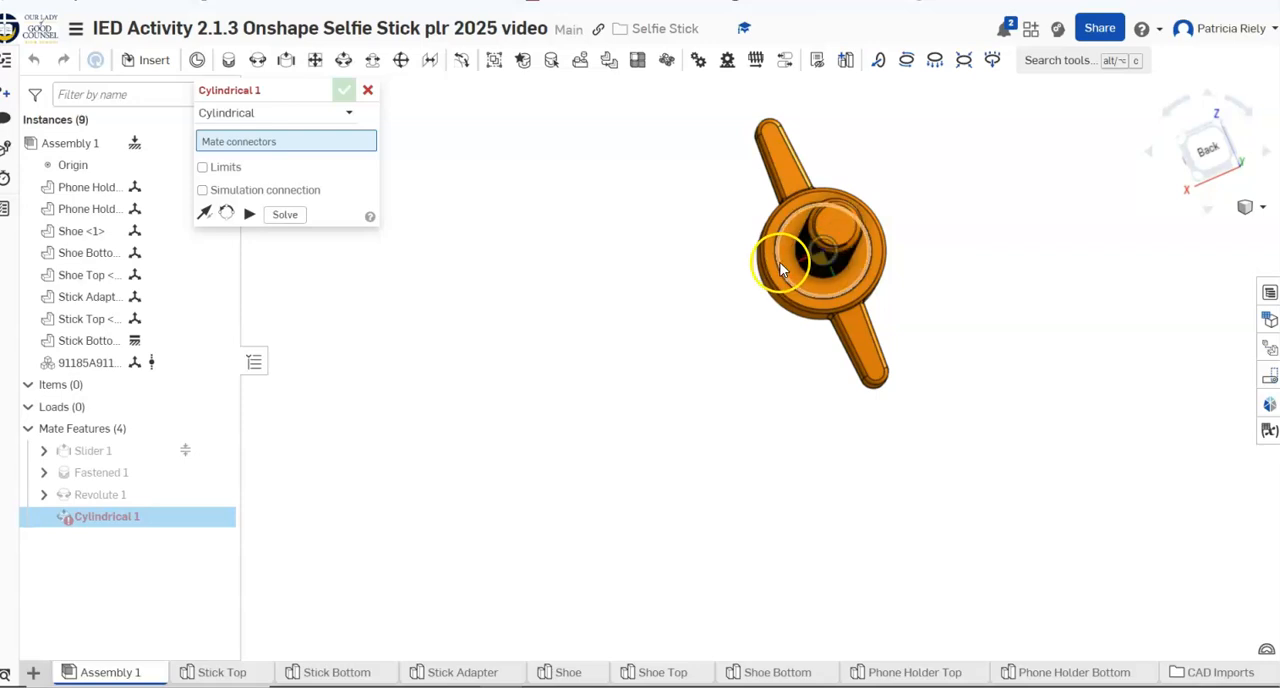
click(784, 261)
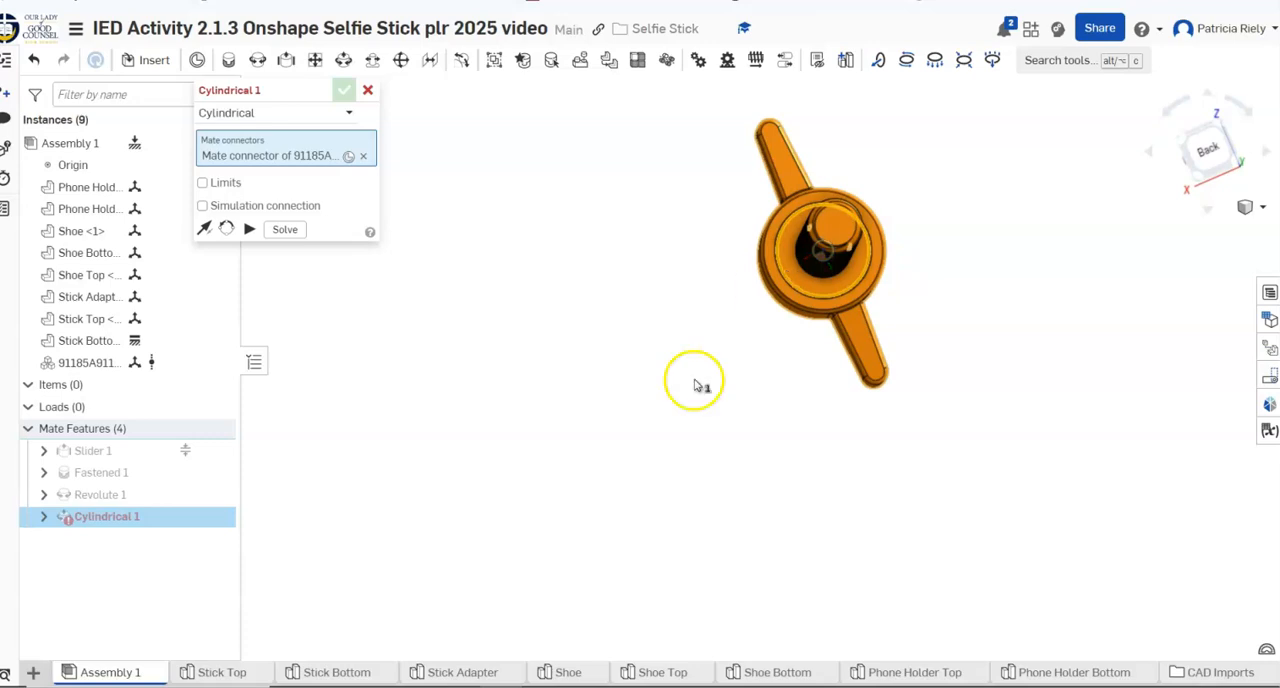
Use the outer hole of the Stick Adapter fork arm as the second connector of the cylindrical mate
scroll(606, 448, down, 3)
scroll(640, 437, down, 3)
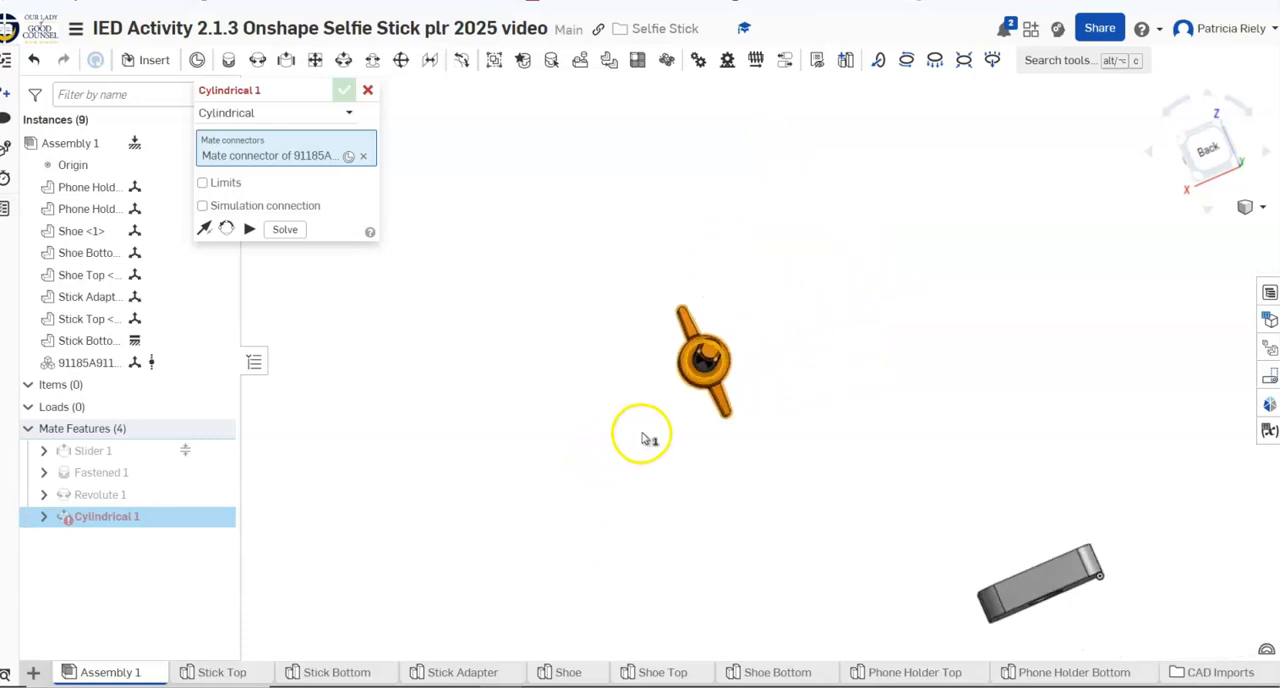
right_drag(640, 434, 729, 377)
mouse_move(618, 518)
right_down()
mouse_move(597, 491)
mouse_move(609, 494)
right_up()
click(553, 455)
click(562, 448)
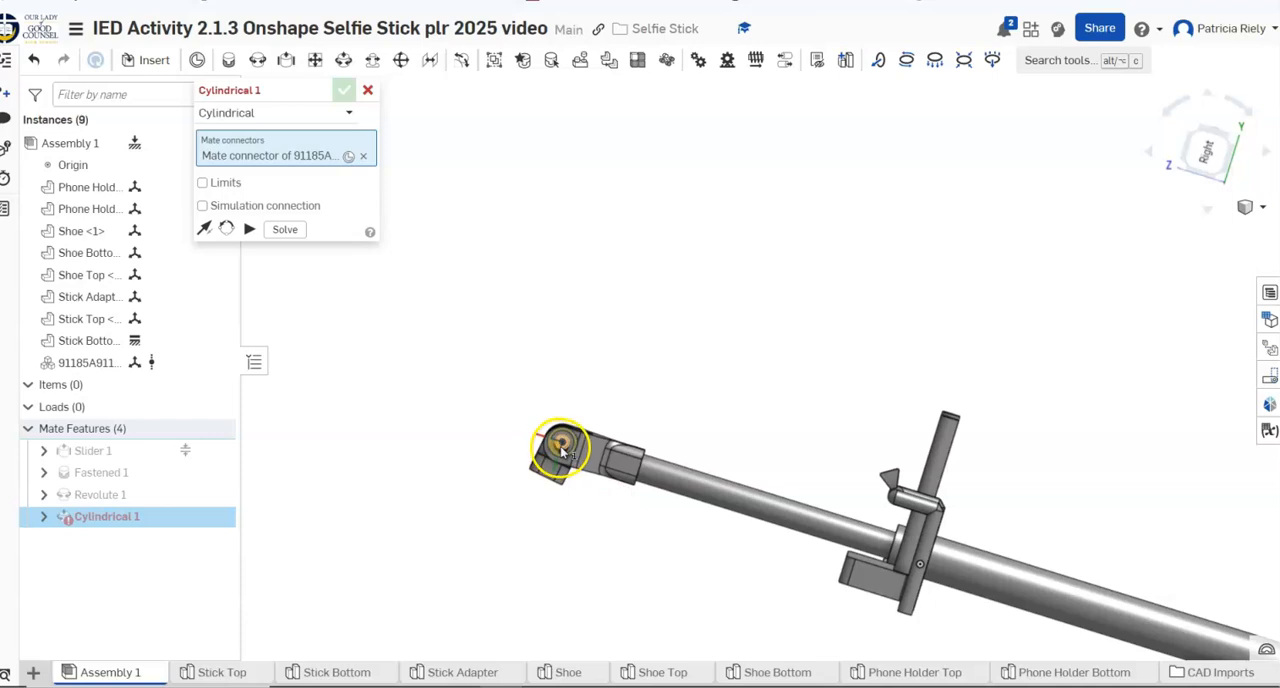
click(564, 451)
Test the cylindrical mate's primary axis direction and accept it with the thumb screw's knob outside the fork arm
mouse_move(704, 549)
right_down()
mouse_move(700, 488)
mouse_move(731, 557)
mouse_move(717, 526)
right_up()
click(688, 482)
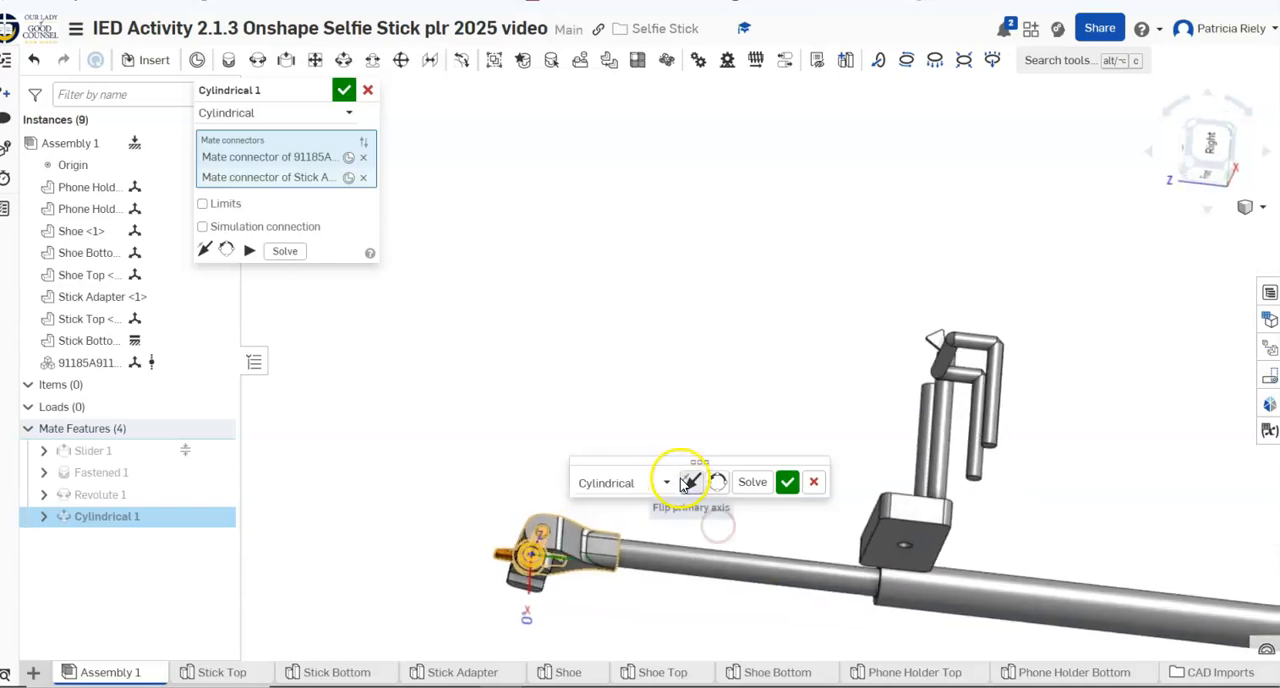
mouse_move(394, 355)
right_down()
mouse_move(501, 392)
mouse_move(499, 353)
right_up()
click(647, 478)
click(688, 482)
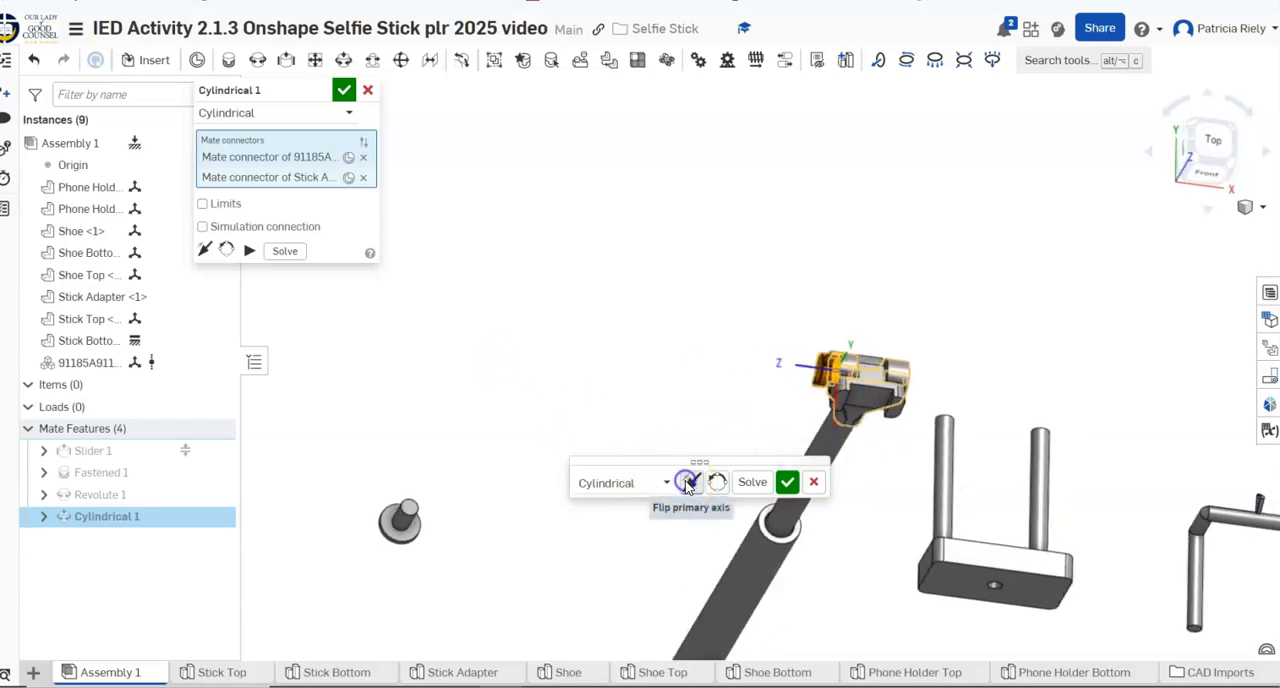
right_drag(629, 402, 652, 362)
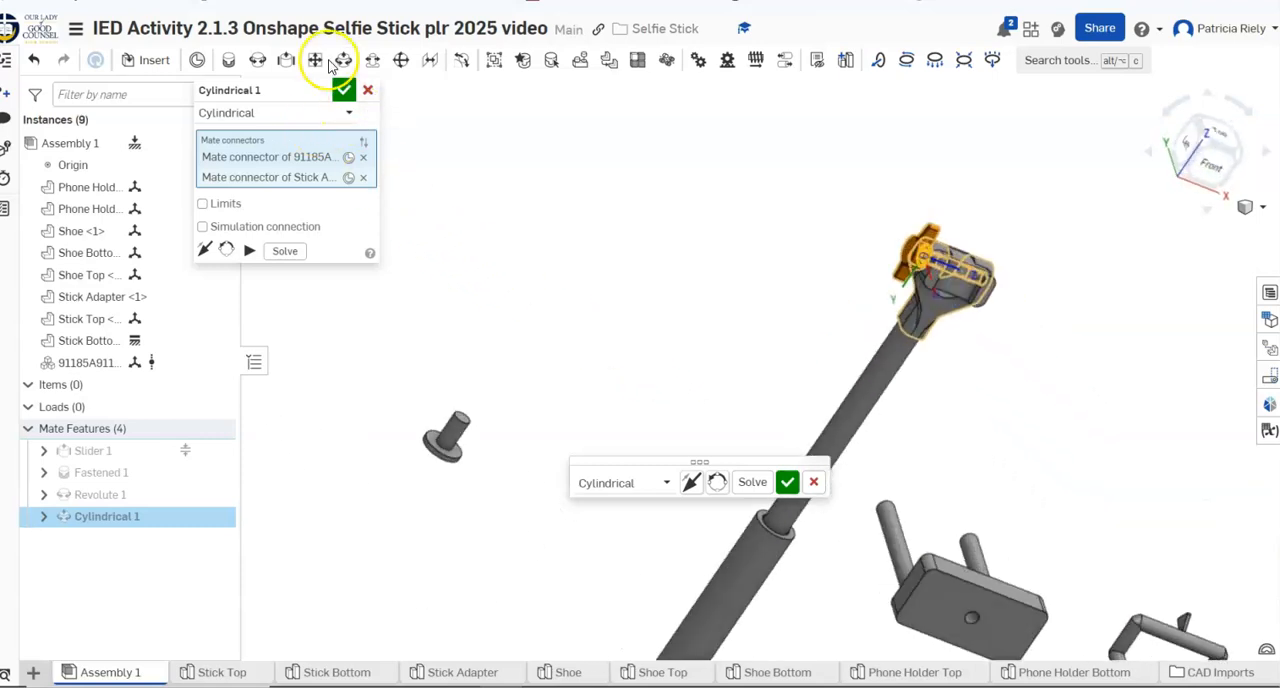
click(346, 89)
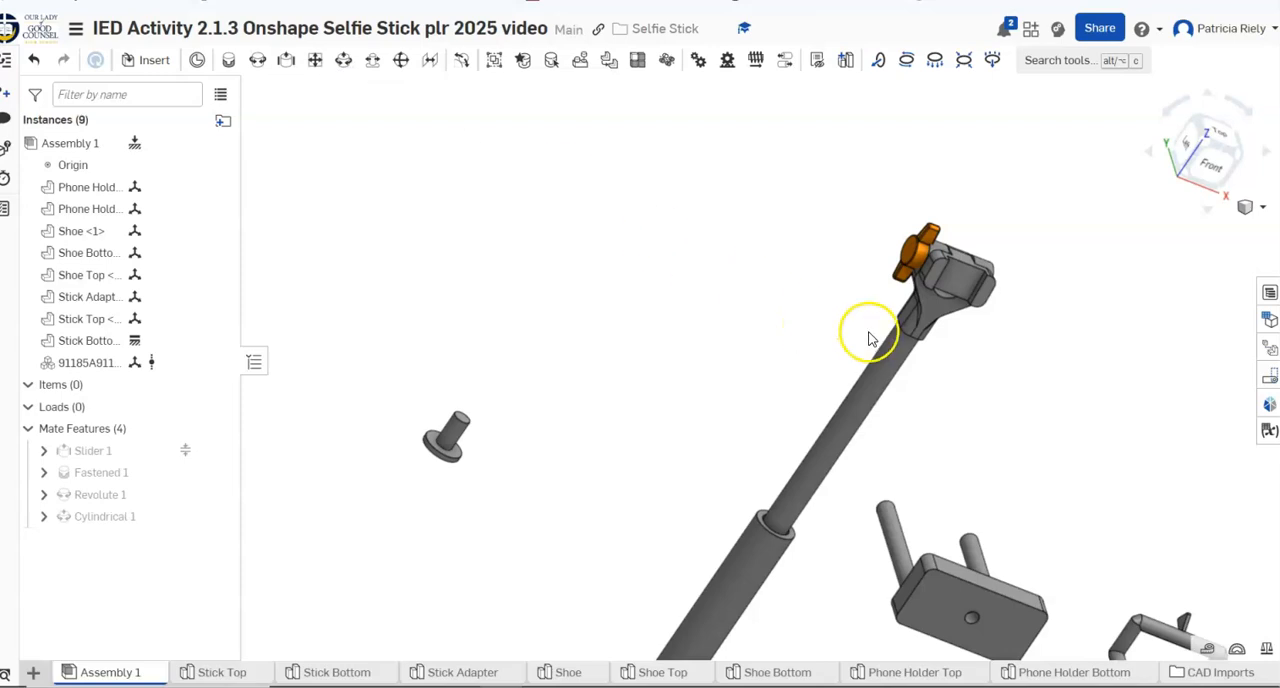
Create a slider mate from the rod end of the U-shaped phone holder part to the matching rod end of the block-shaped part
right_drag(997, 394, 866, 366)
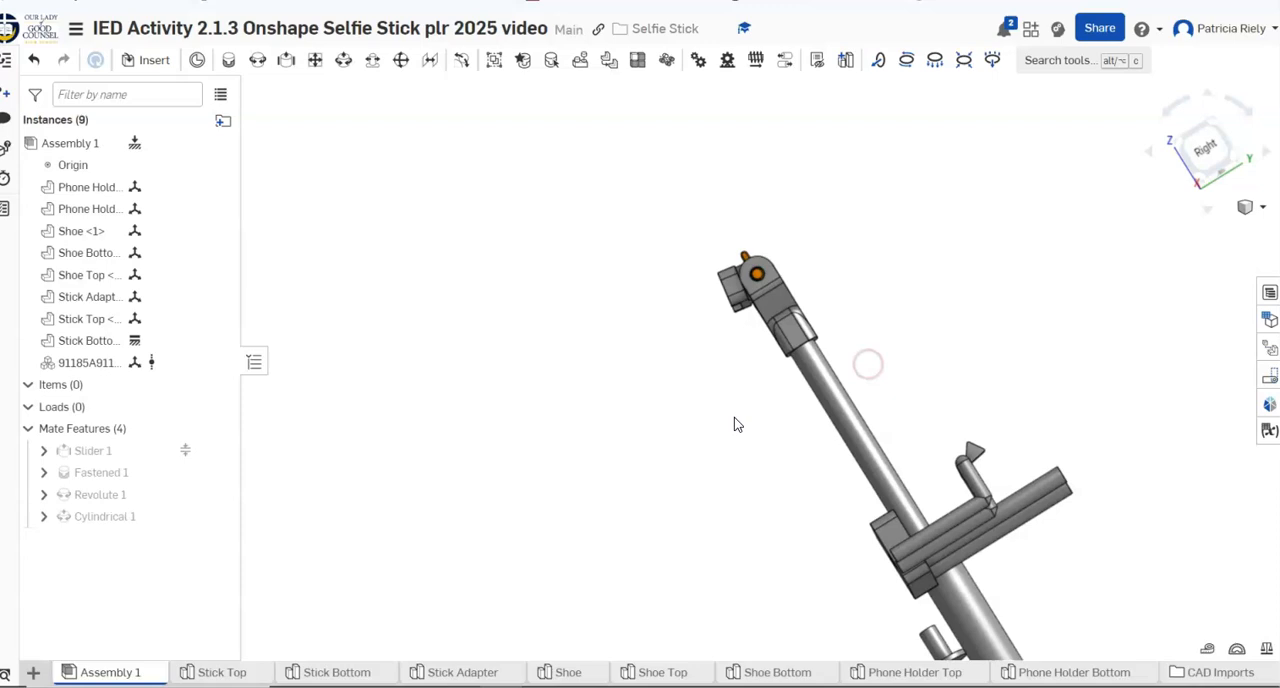
click(1252, 210)
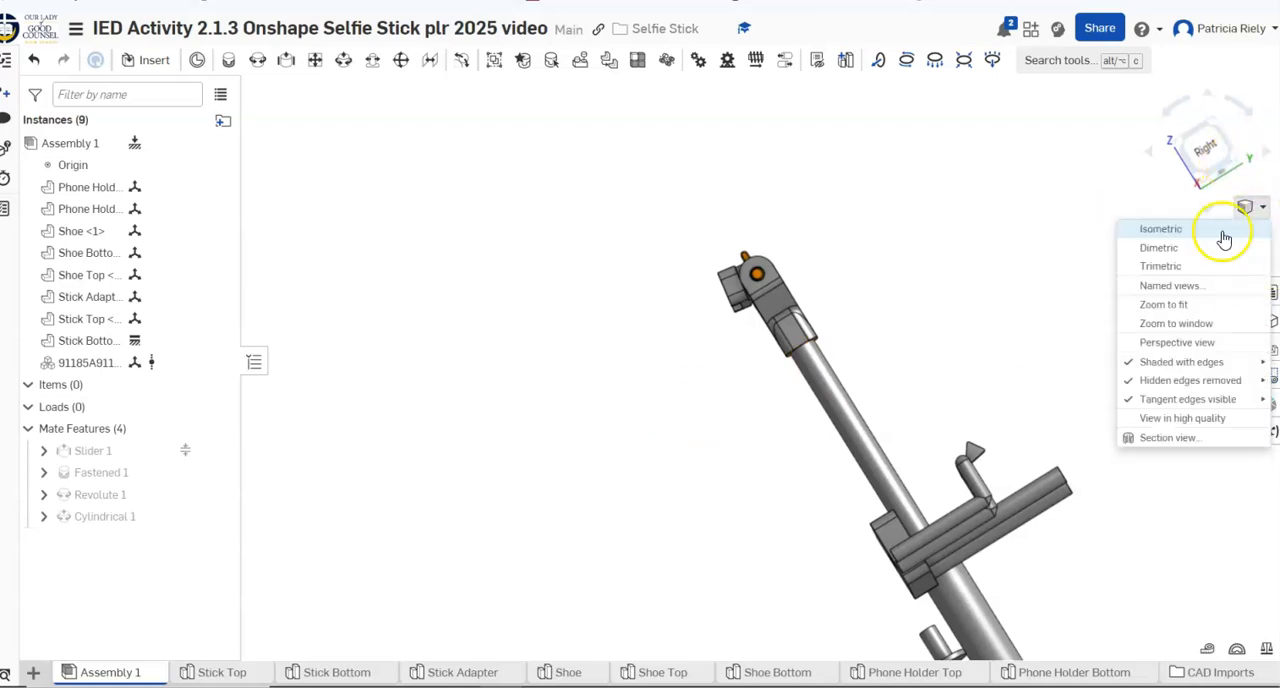
click(1160, 229)
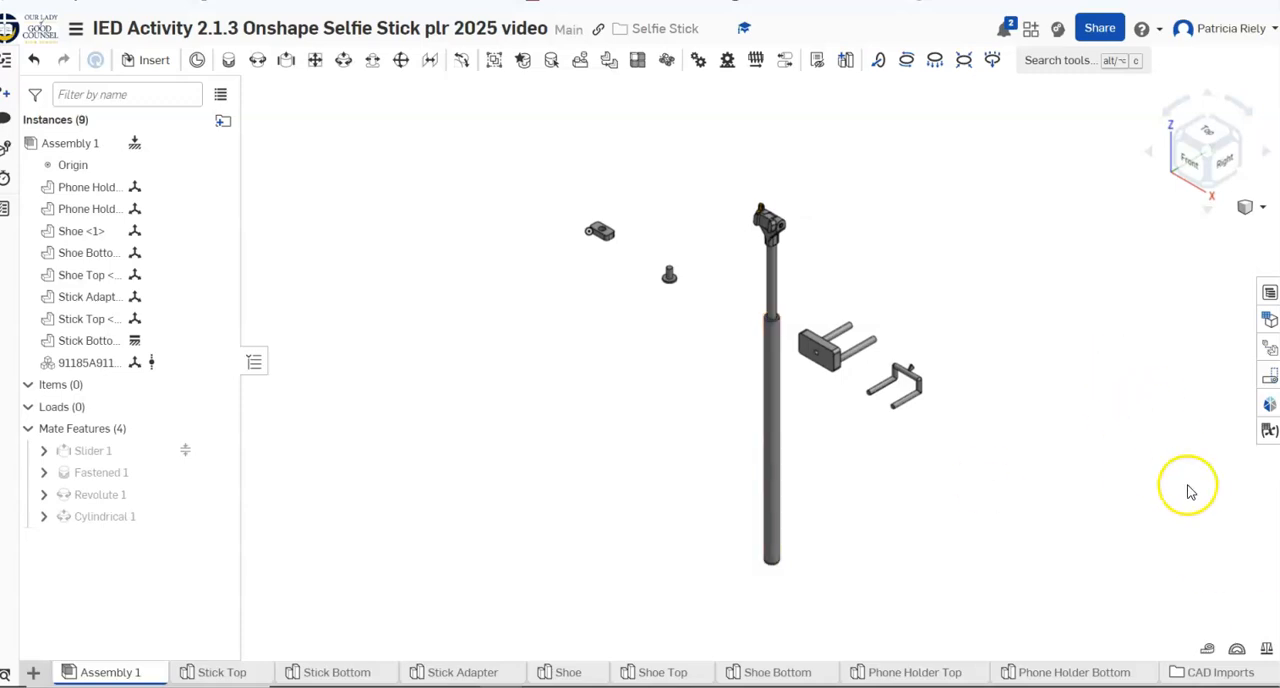
scroll(1265, 472, up, 3)
scroll(1268, 470, up, 1)
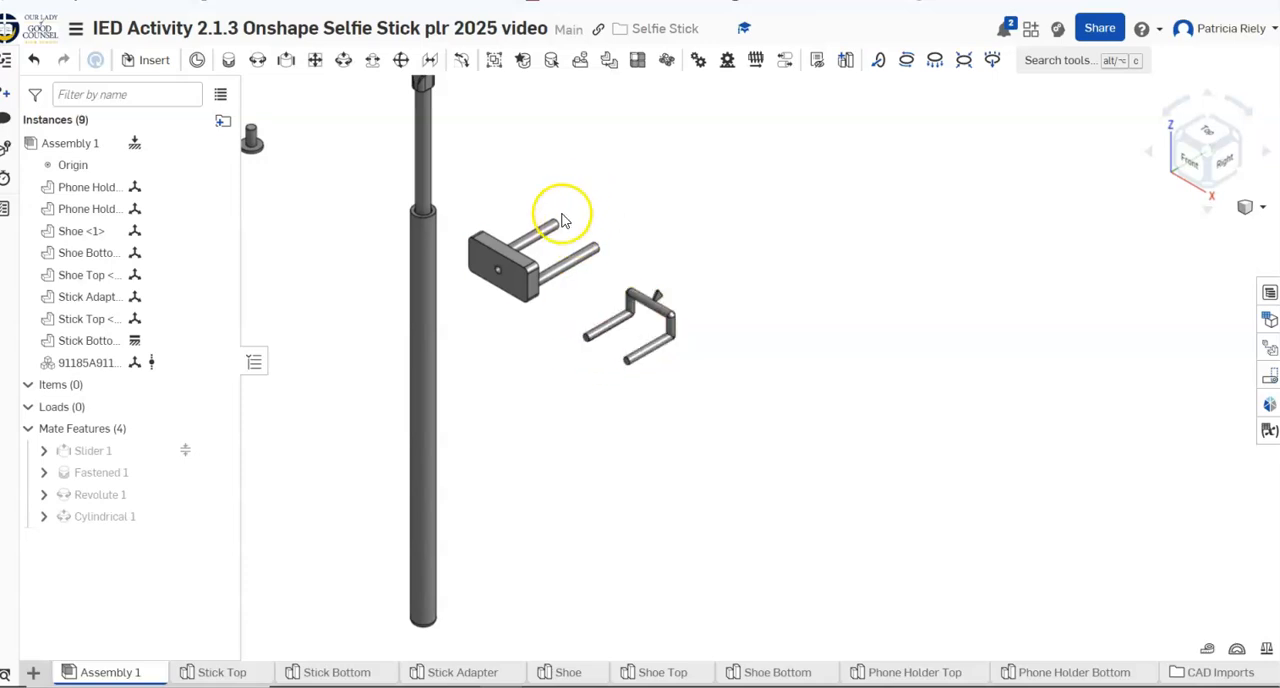
click(288, 62)
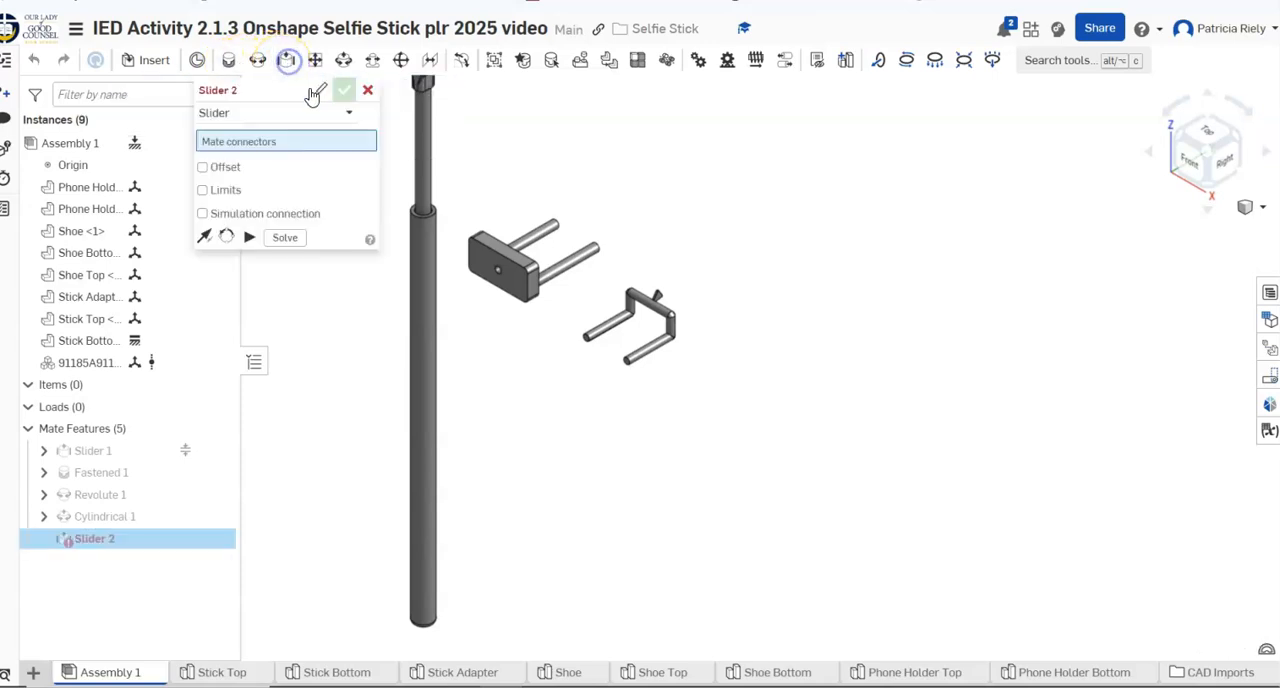
click(594, 340)
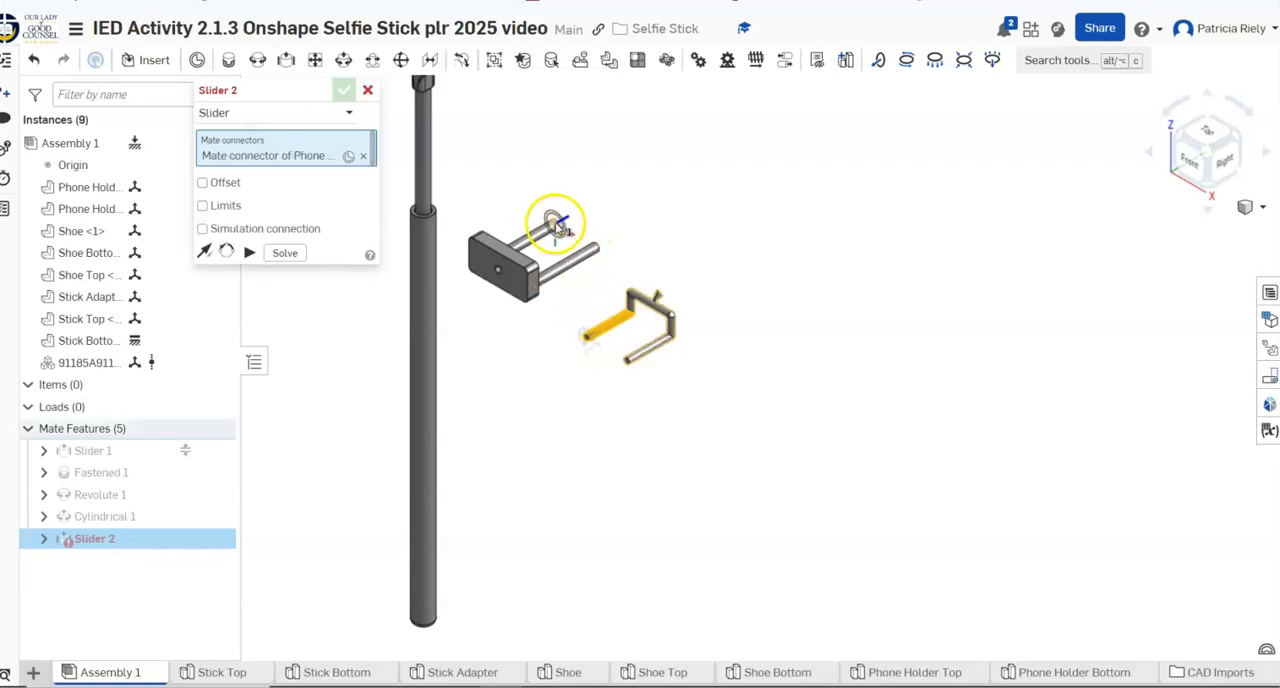
click(555, 222)
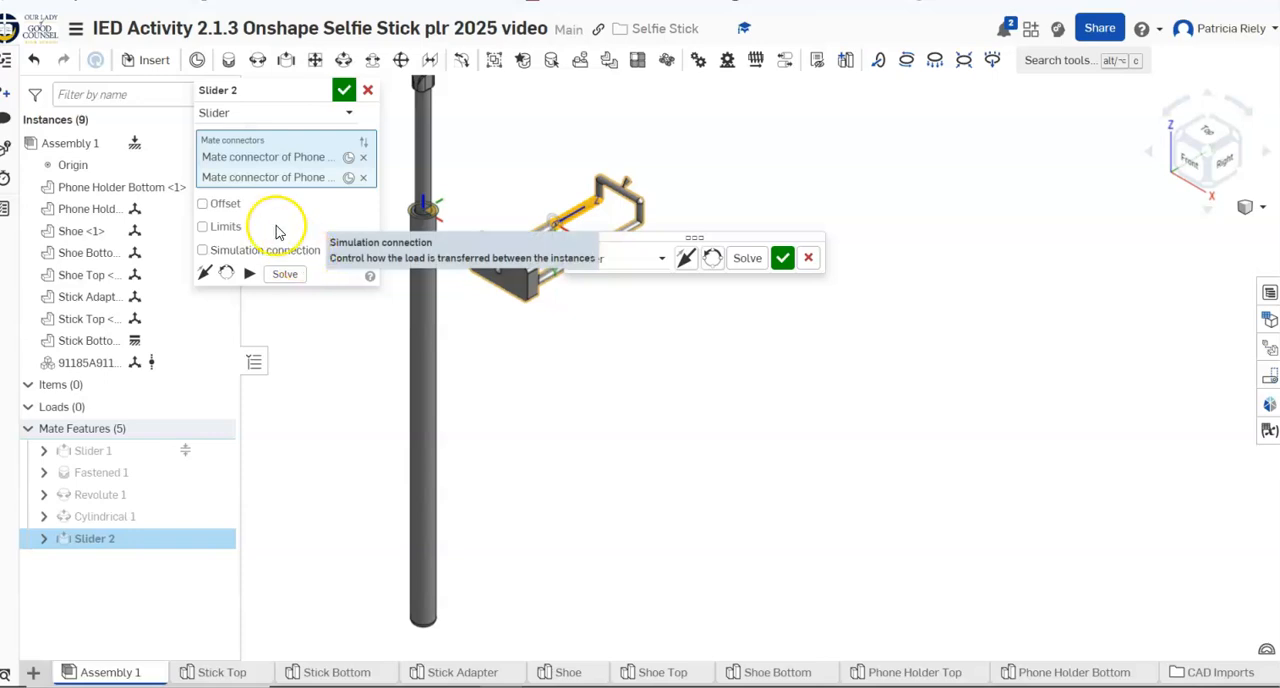
Limit the phone holder's slider mate to between 0 in and 1.25 in, accept it, and move the holder to test it
click(202, 227)
click(312, 256)
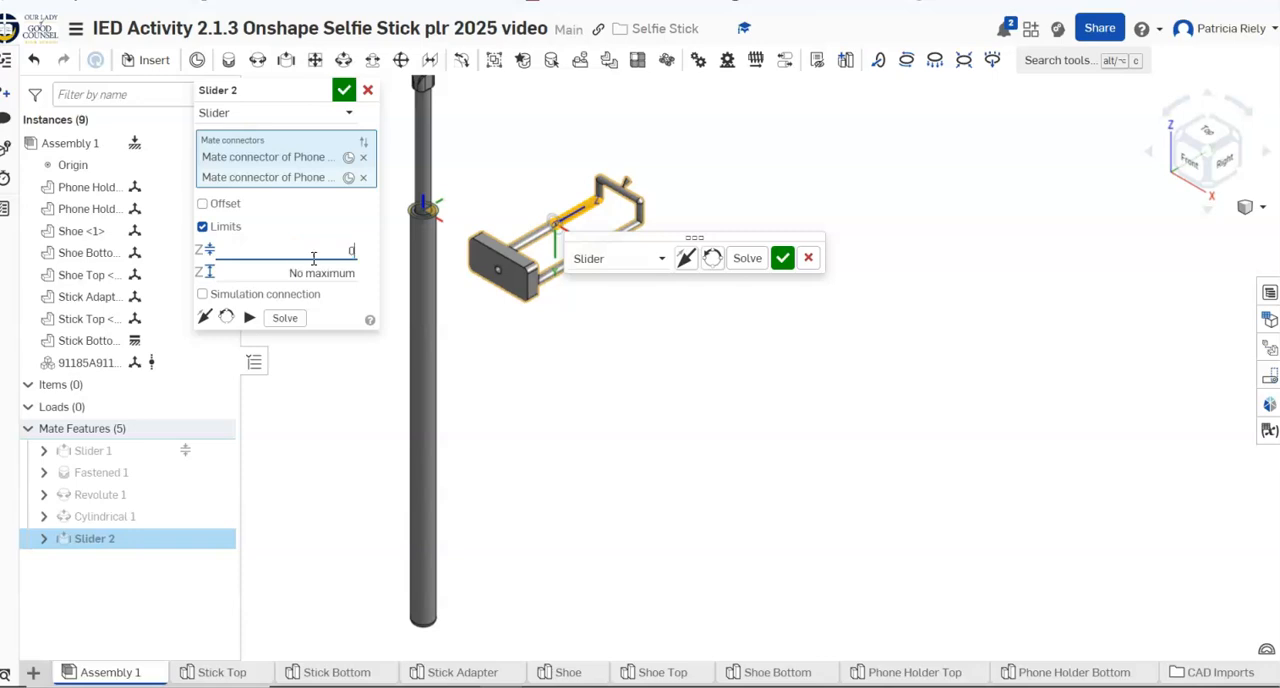
click(316, 273)
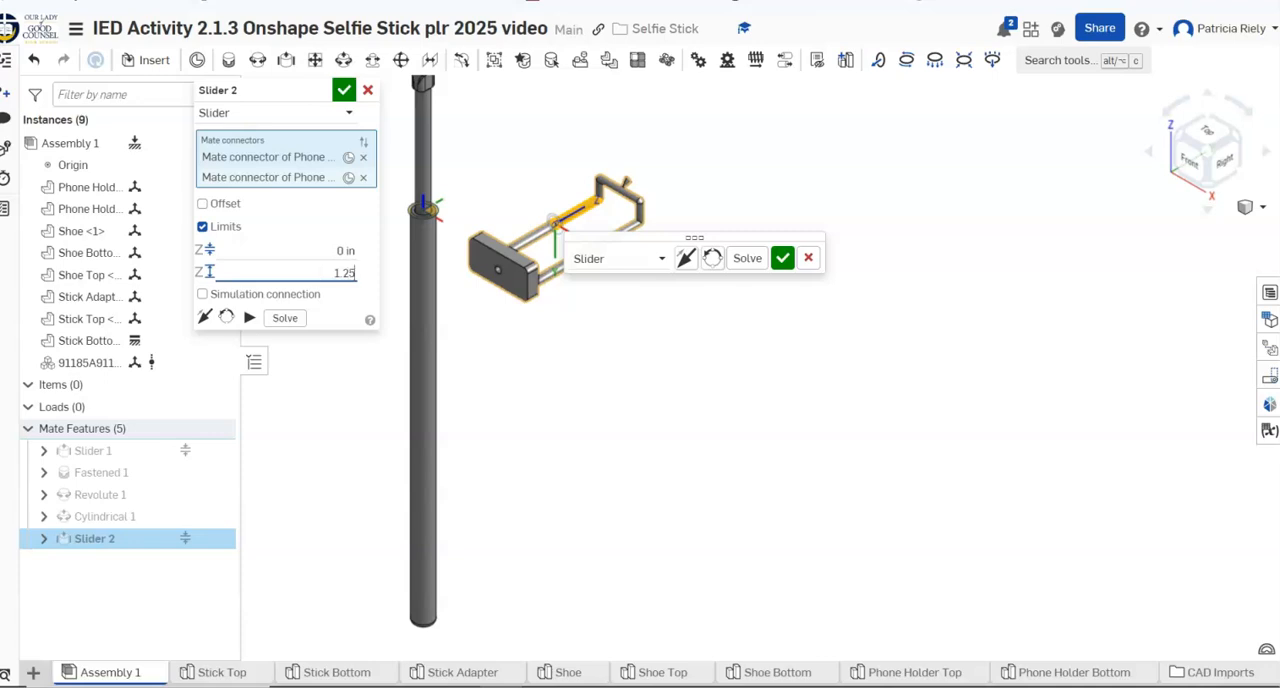
click(343, 90)
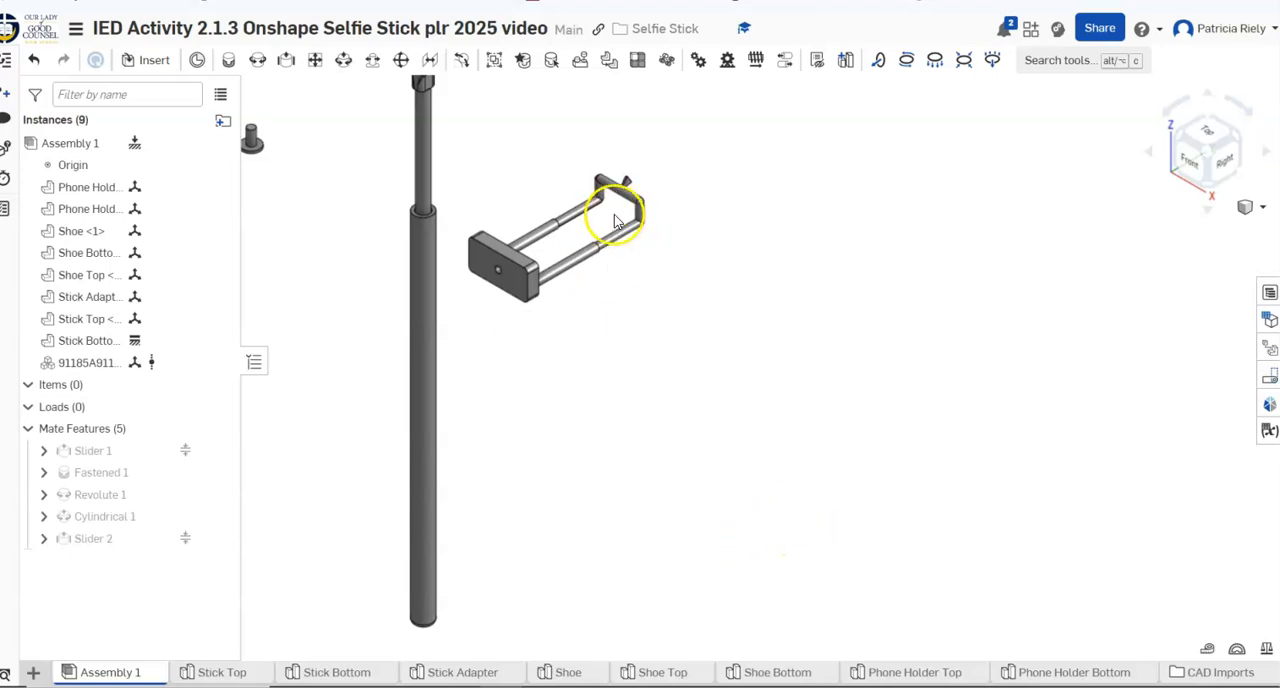
drag(641, 222, 727, 297)
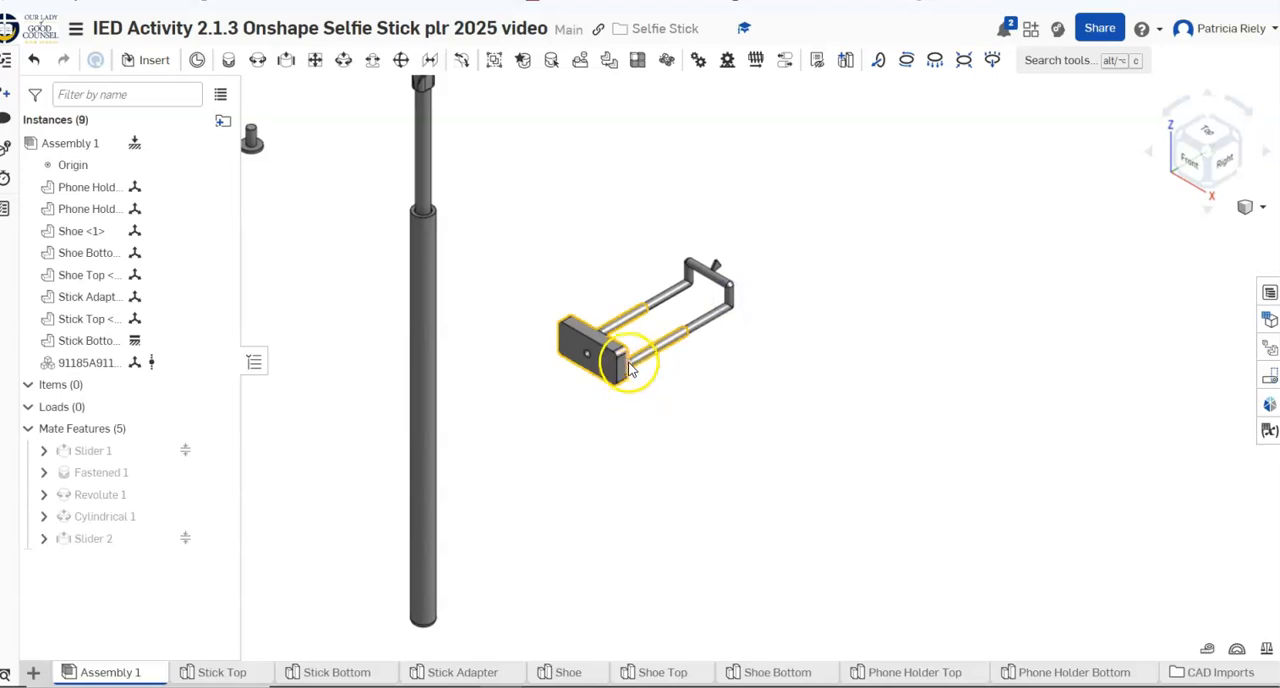
drag(638, 358, 718, 331)
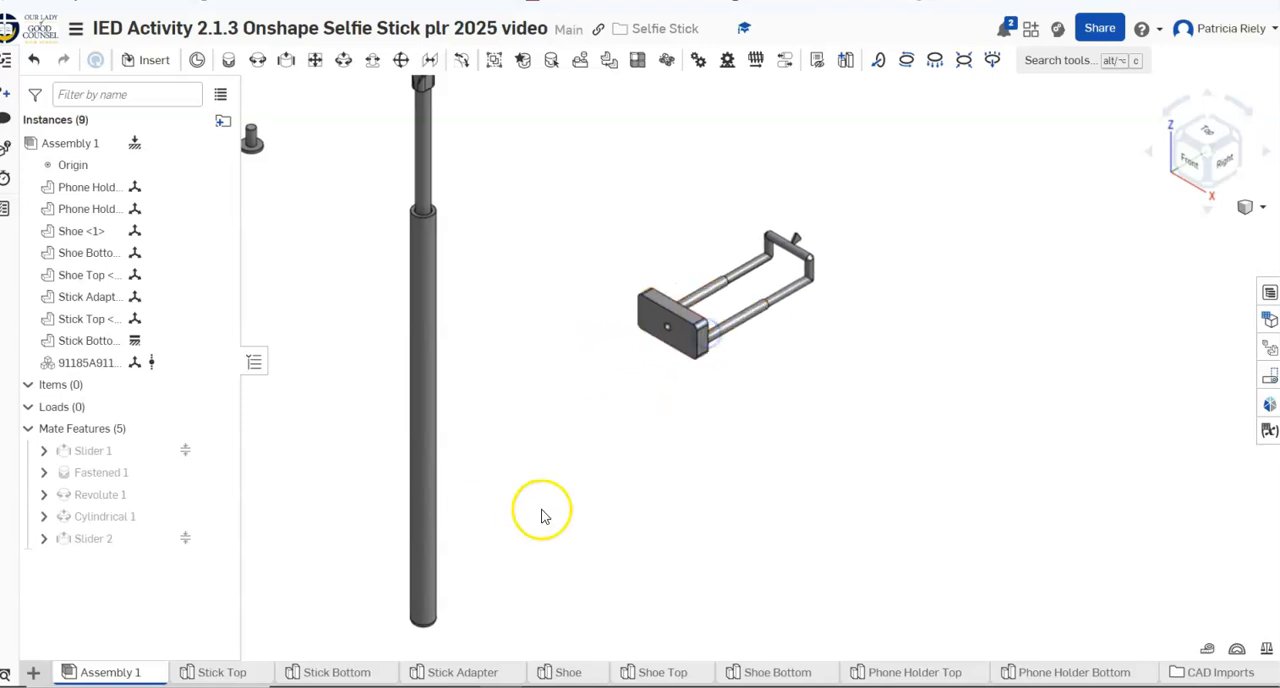
Open the phone holder's slider mate settings to review its travel limits, and close them without changing anything
right_click(100, 541)
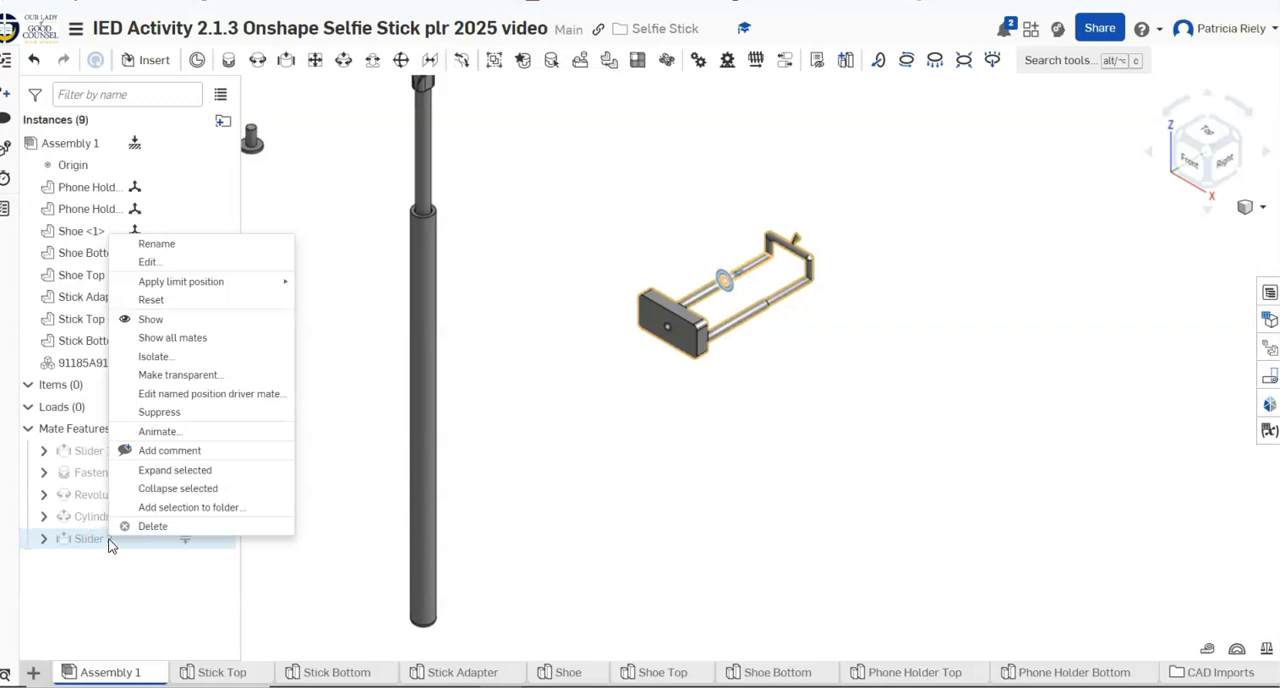
click(146, 262)
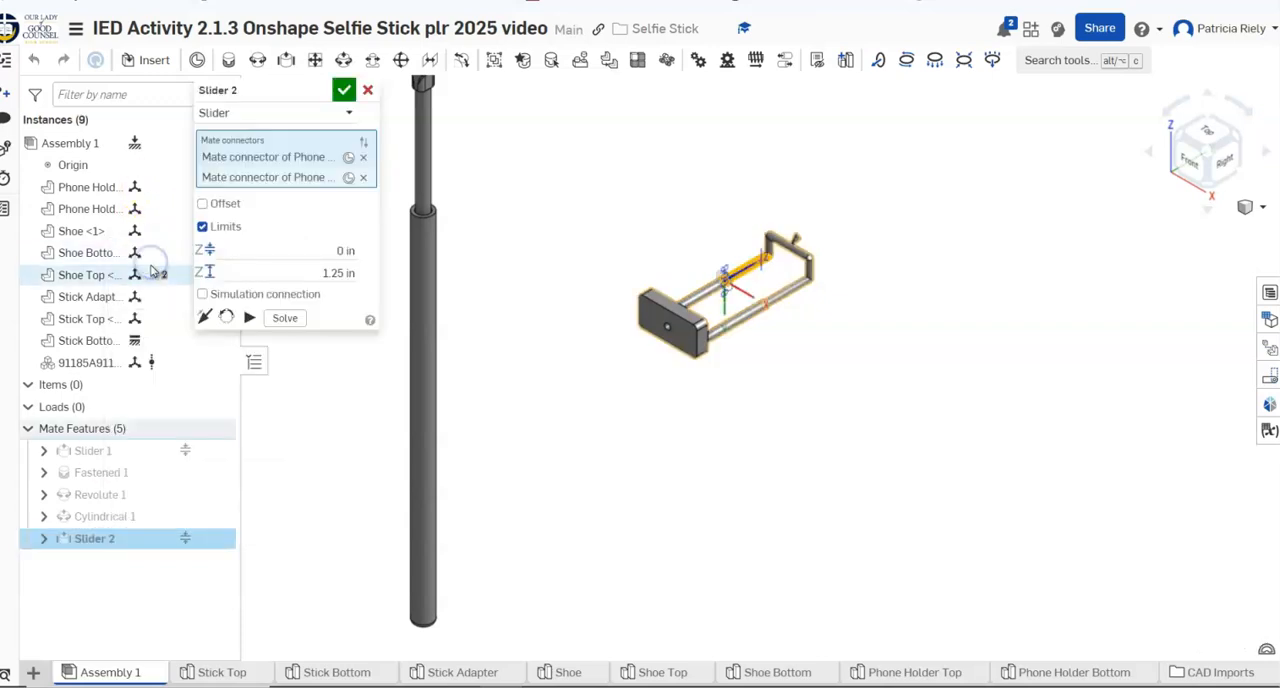
click(368, 92)
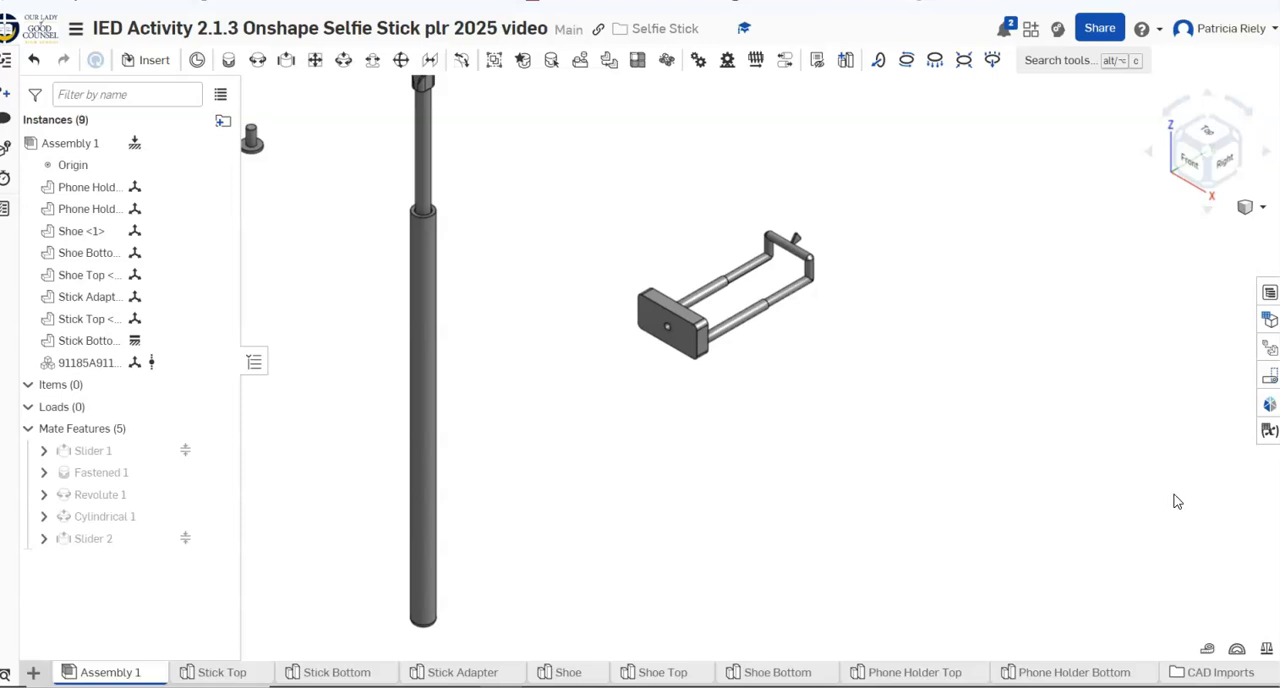
Fasten the disc of the Shoe to the hole of the Shoe Top plate, flip the mate's primary axis and accept it
scroll(757, 429, up, 1)
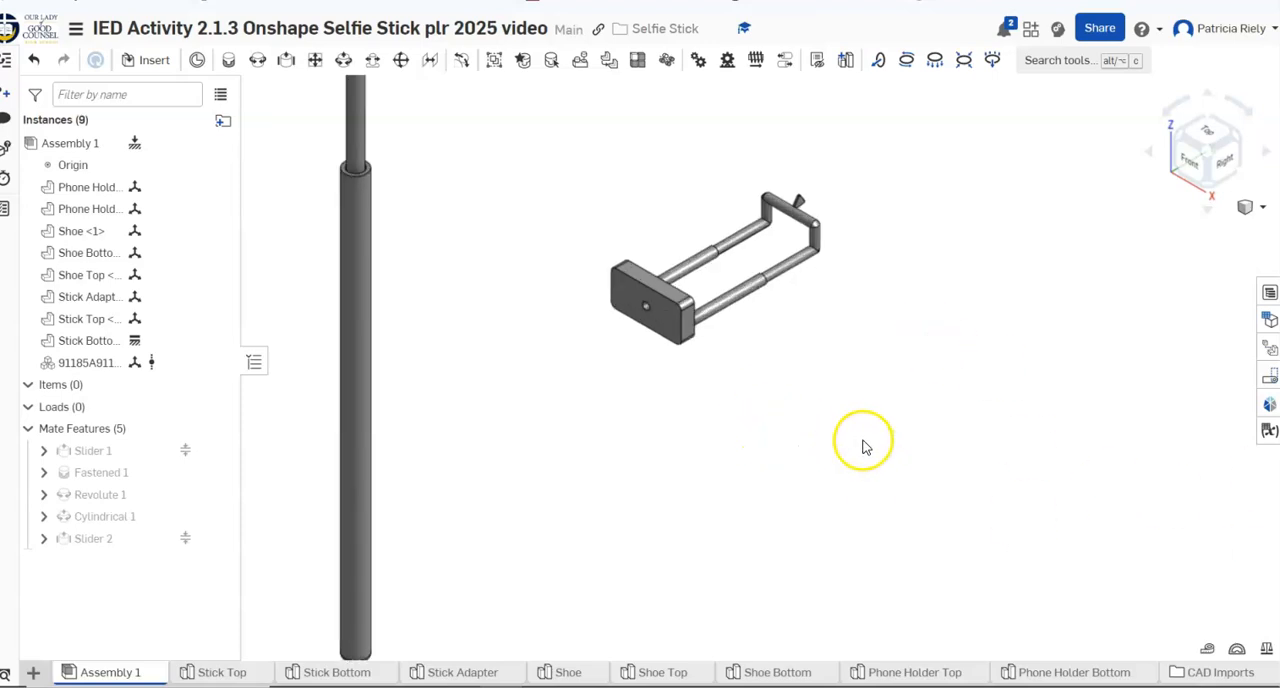
scroll(515, 460, down, 3)
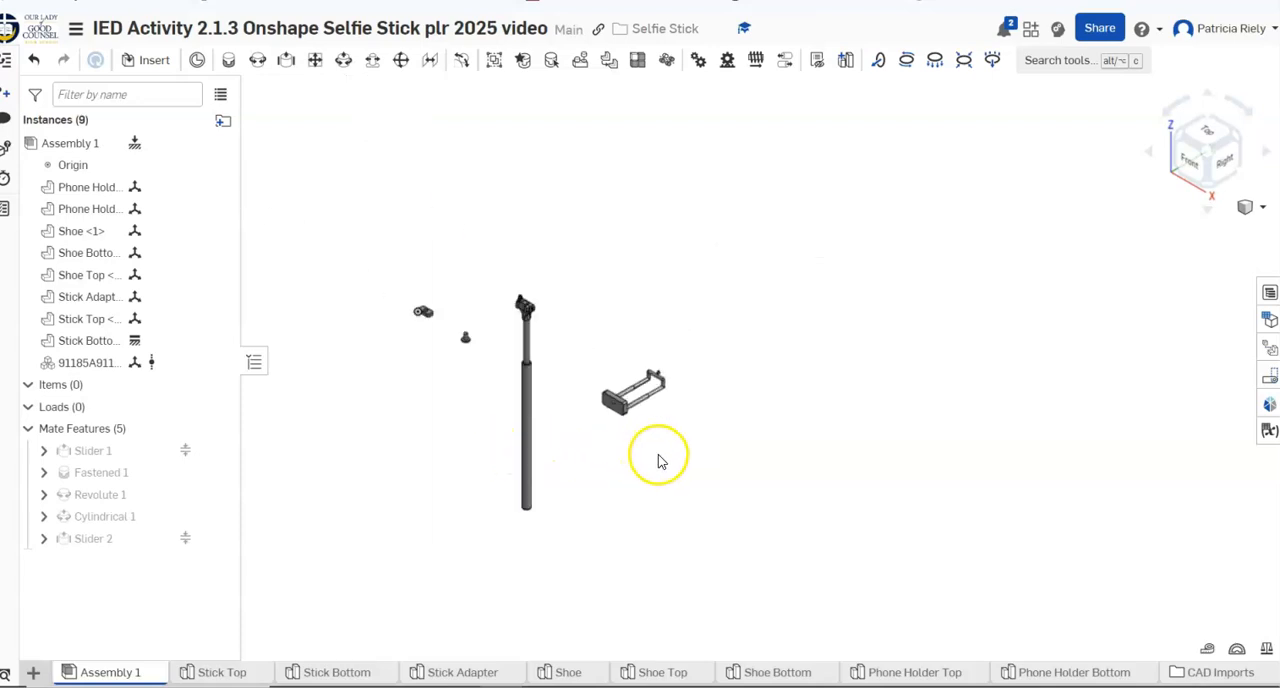
scroll(661, 430, up, 4)
mouse_move(423, 404)
right_down()
mouse_move(443, 408)
mouse_move(421, 405)
right_up()
middle_drag(302, 414, 670, 442)
scroll(670, 442, up, 3)
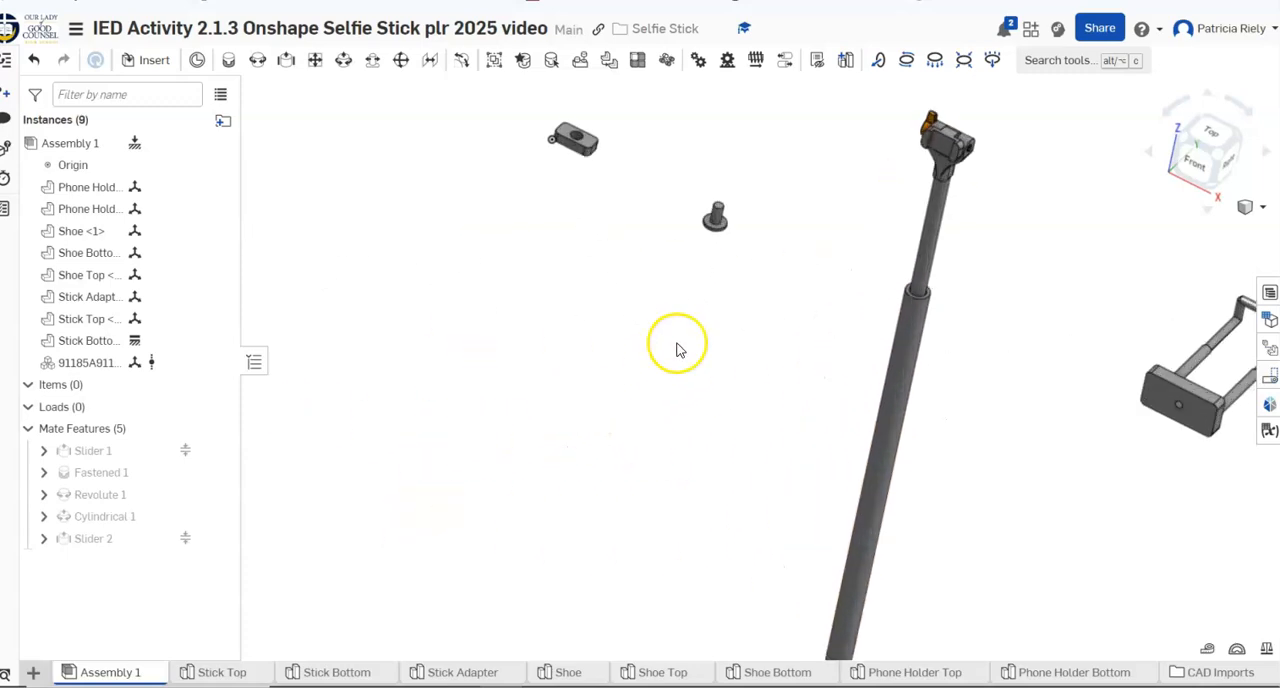
click(227, 63)
scroll(743, 338, up, 2)
scroll(743, 338, down, 1)
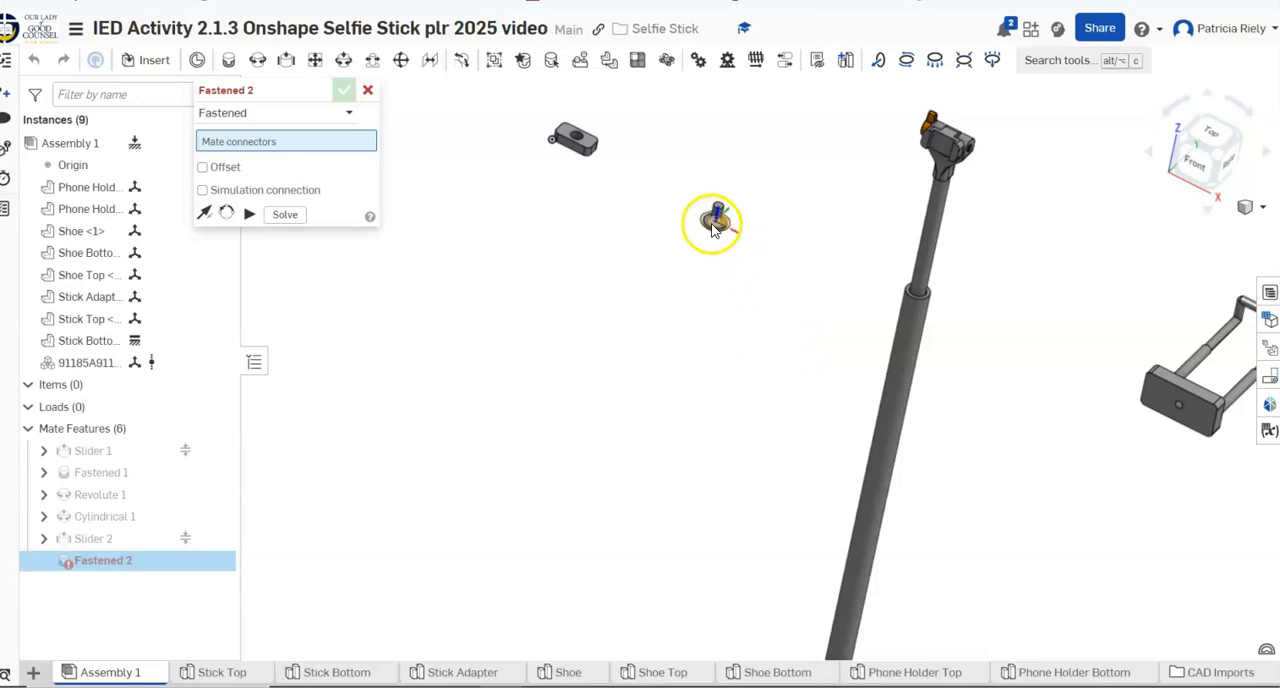
click(555, 126)
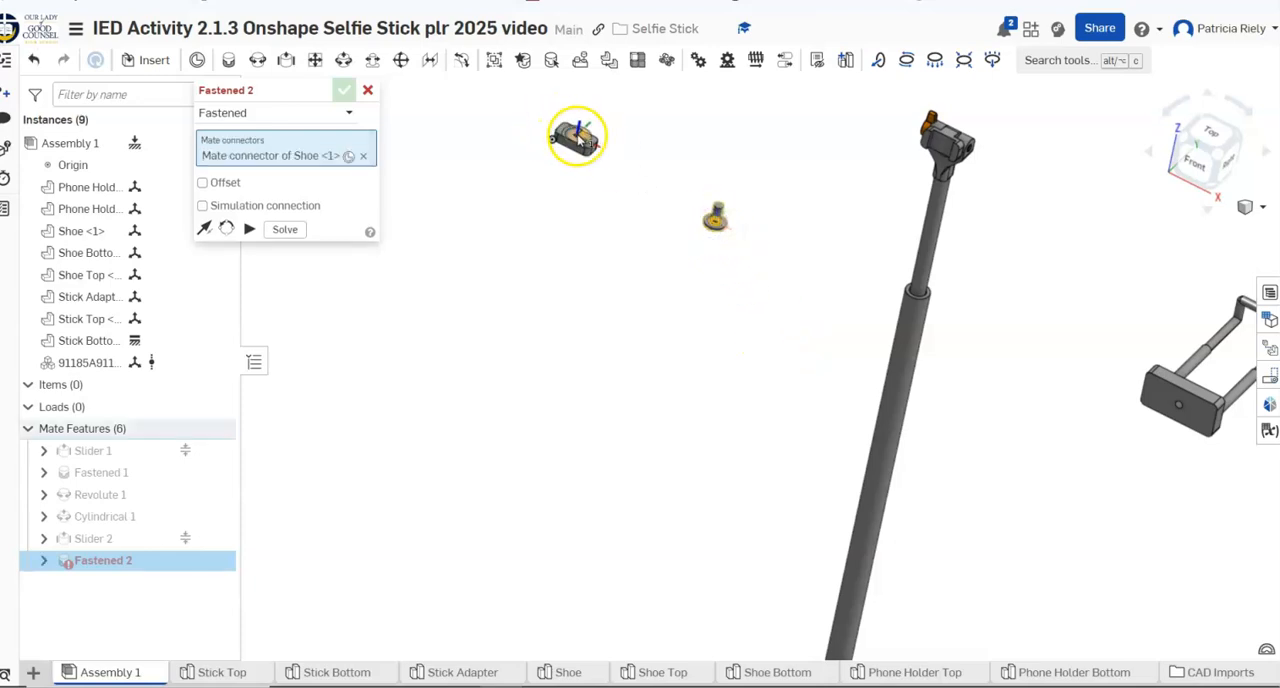
click(578, 140)
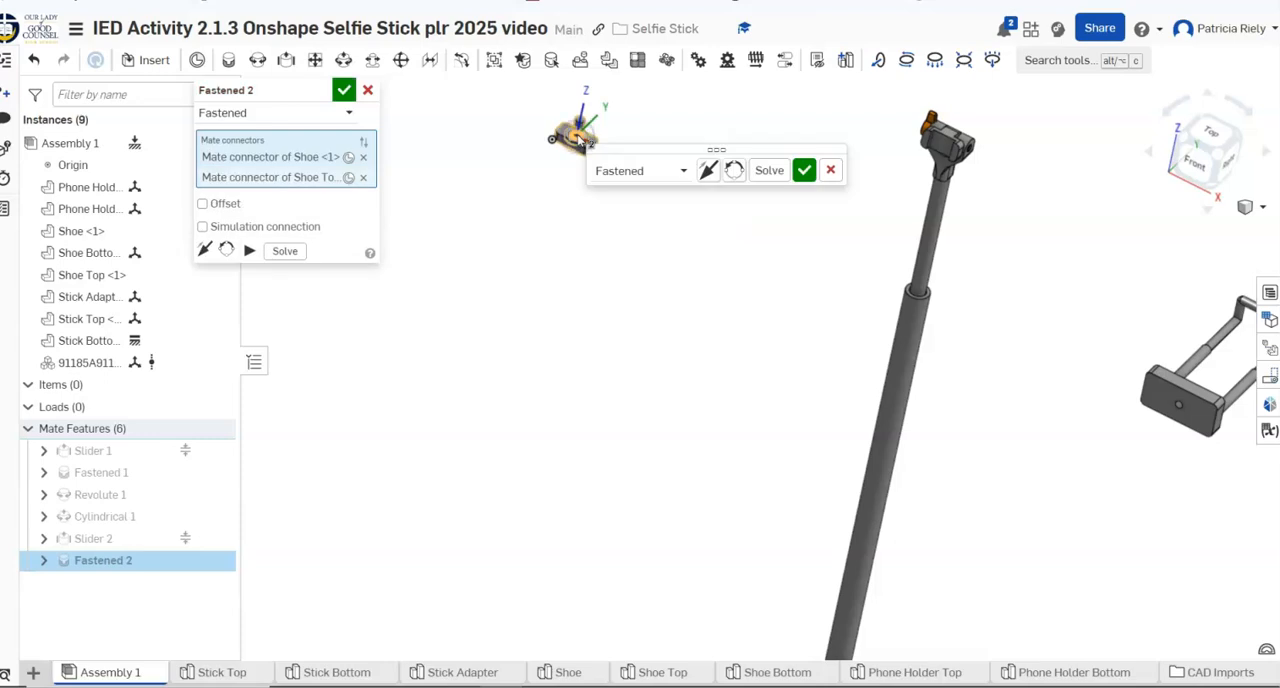
click(706, 172)
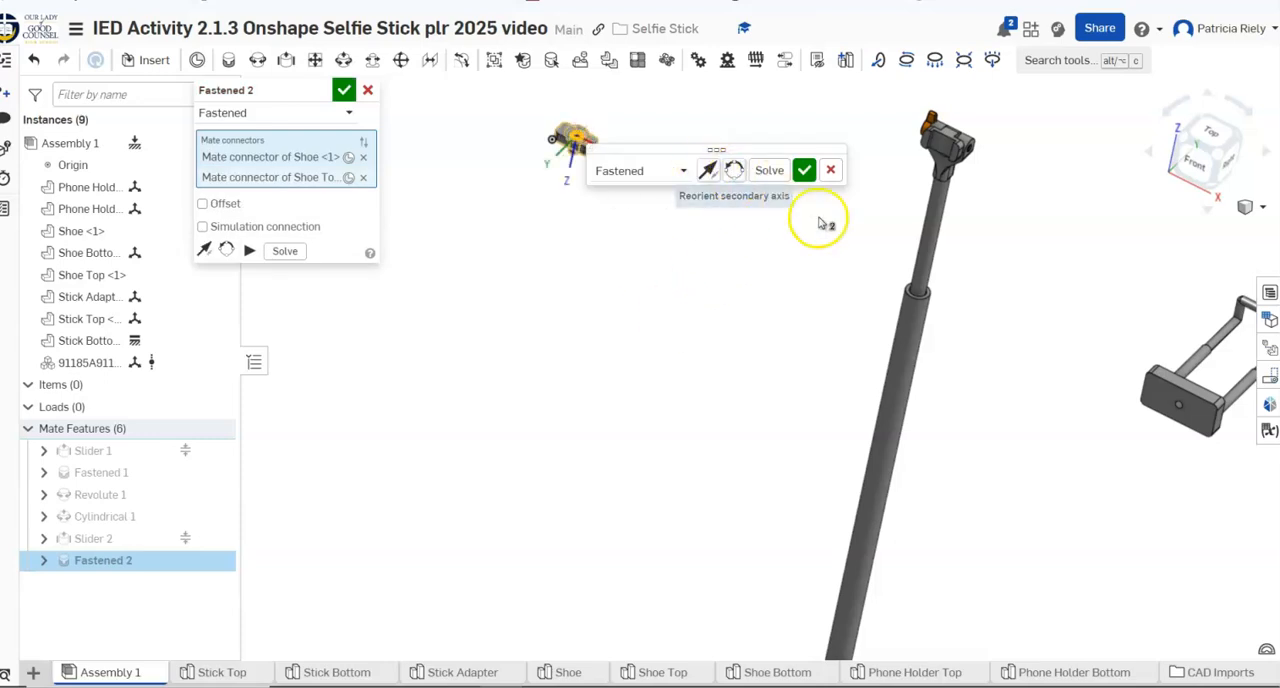
click(805, 171)
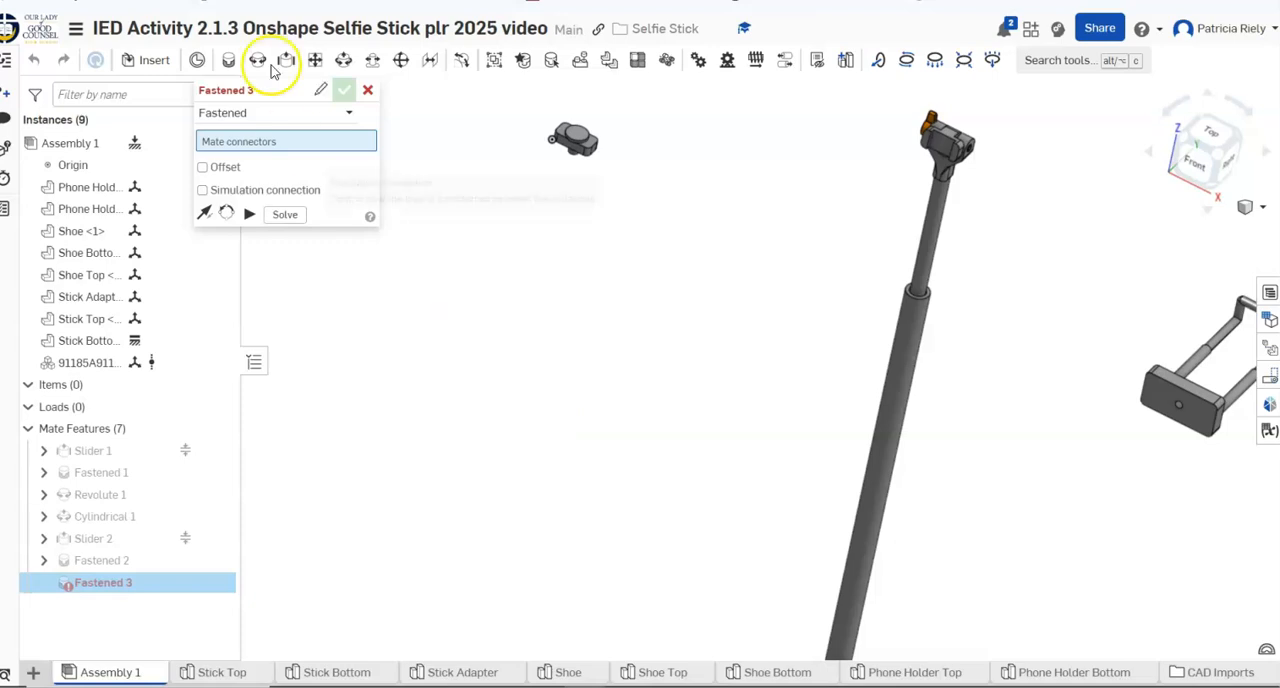
Use the Shoe Top's circular edge around the protruding Shoe shaft as the first connector of a new fastened mate
mouse_move(190, 582)
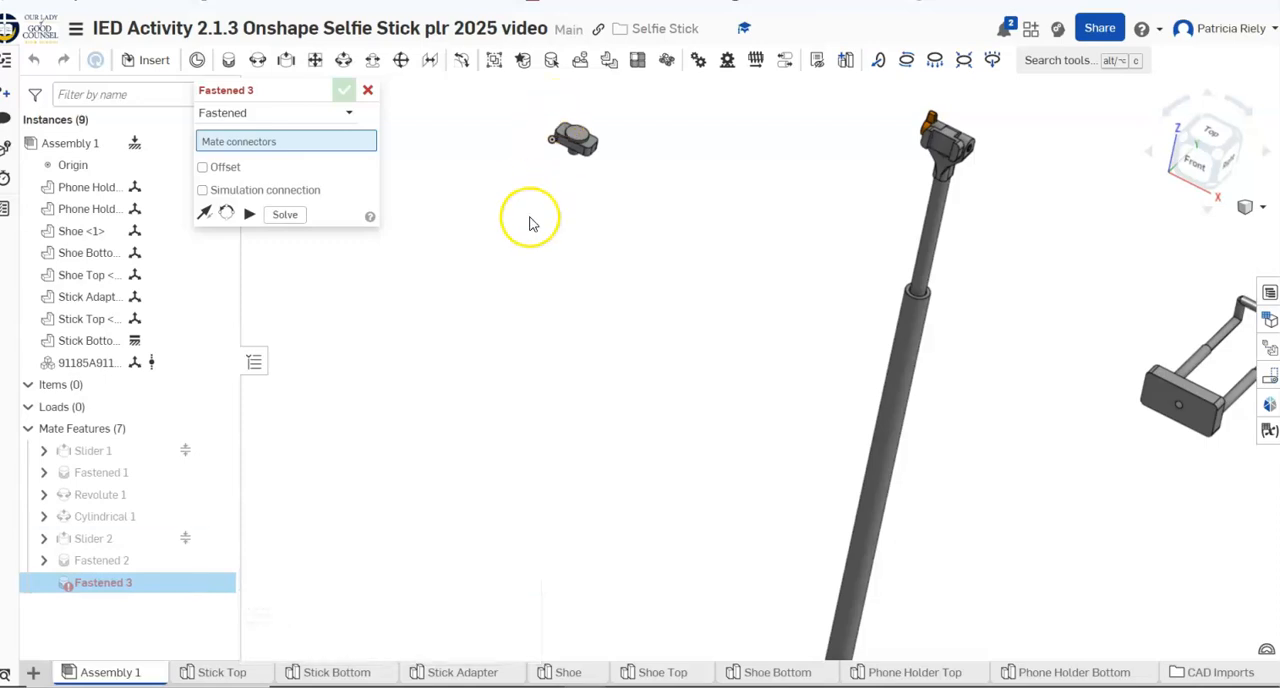
scroll(545, 224, up, 2)
right_drag(565, 200, 557, 84)
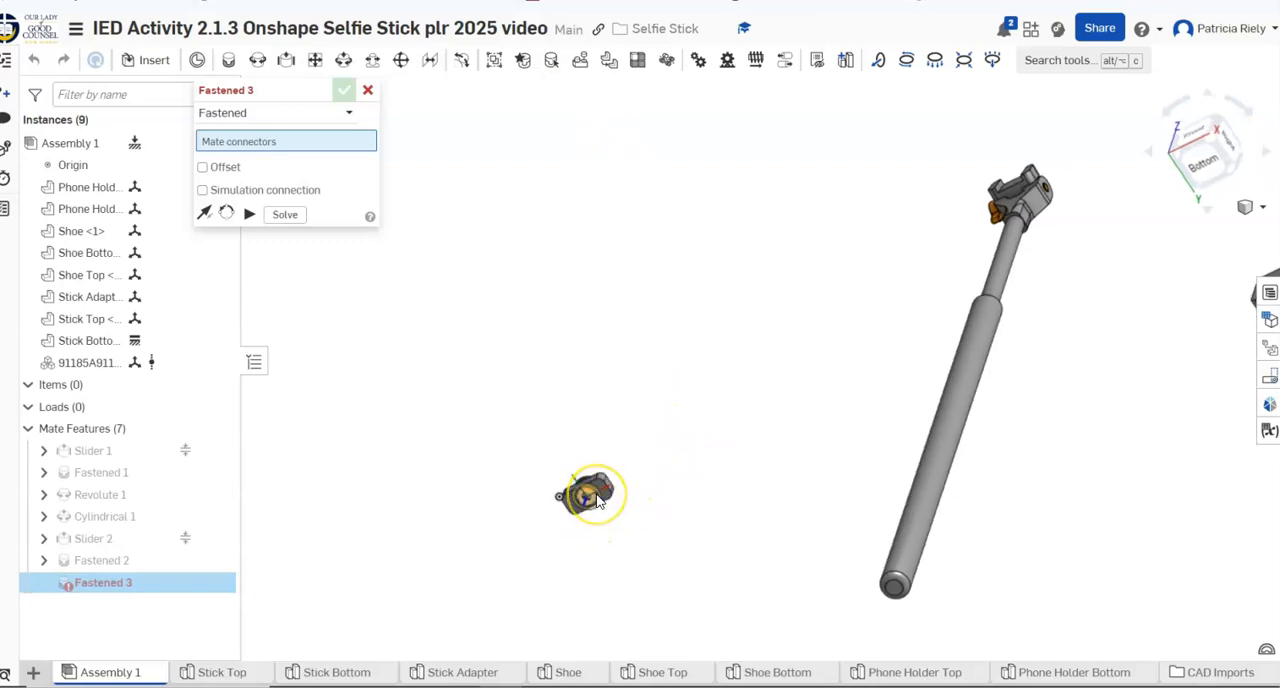
scroll(596, 493, up, 4)
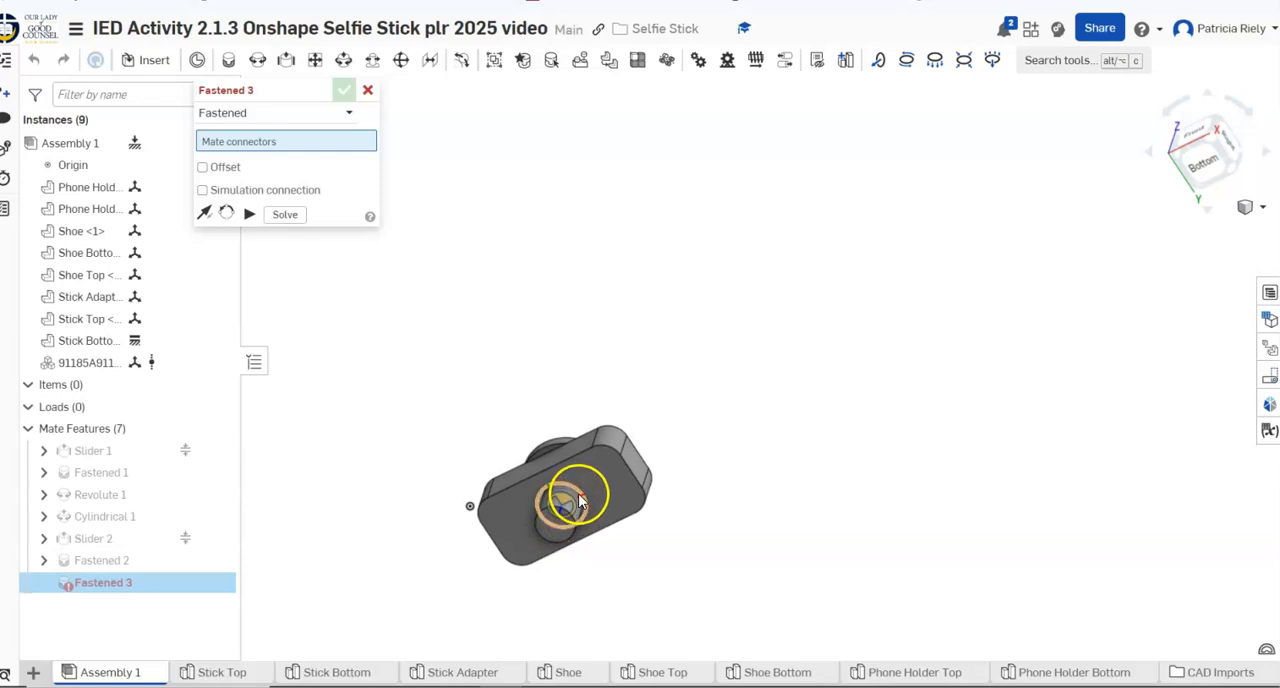
click(579, 500)
Use the hole in the Phone Holder Bottom block's outer face as the second connector, accept the fastened mate and end the mate command
right_drag(846, 526, 863, 585)
scroll(737, 517, down, 5)
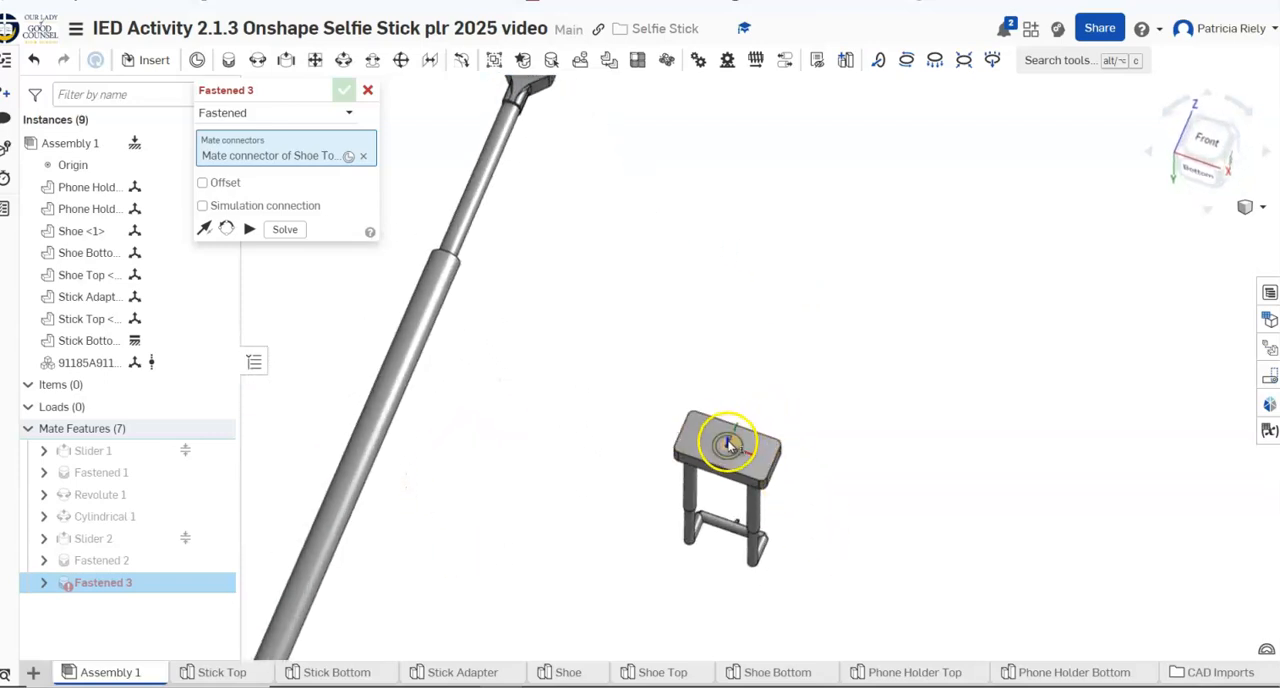
click(729, 446)
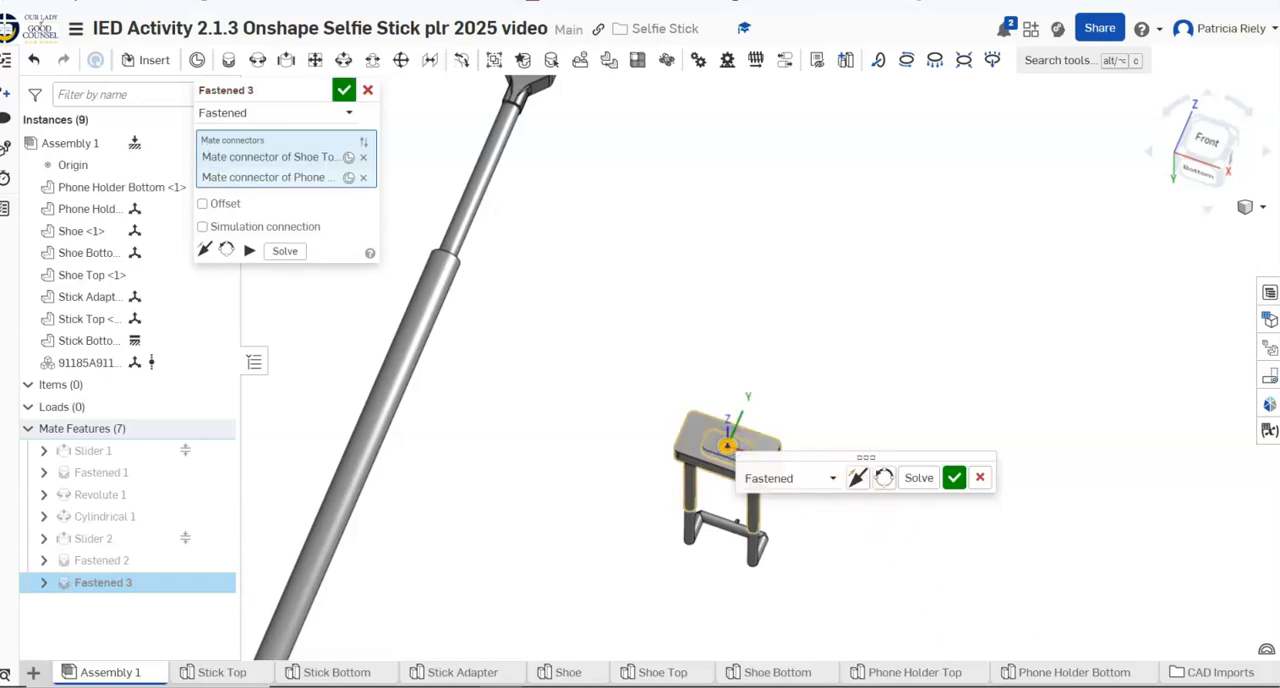
right_drag(914, 625, 905, 588)
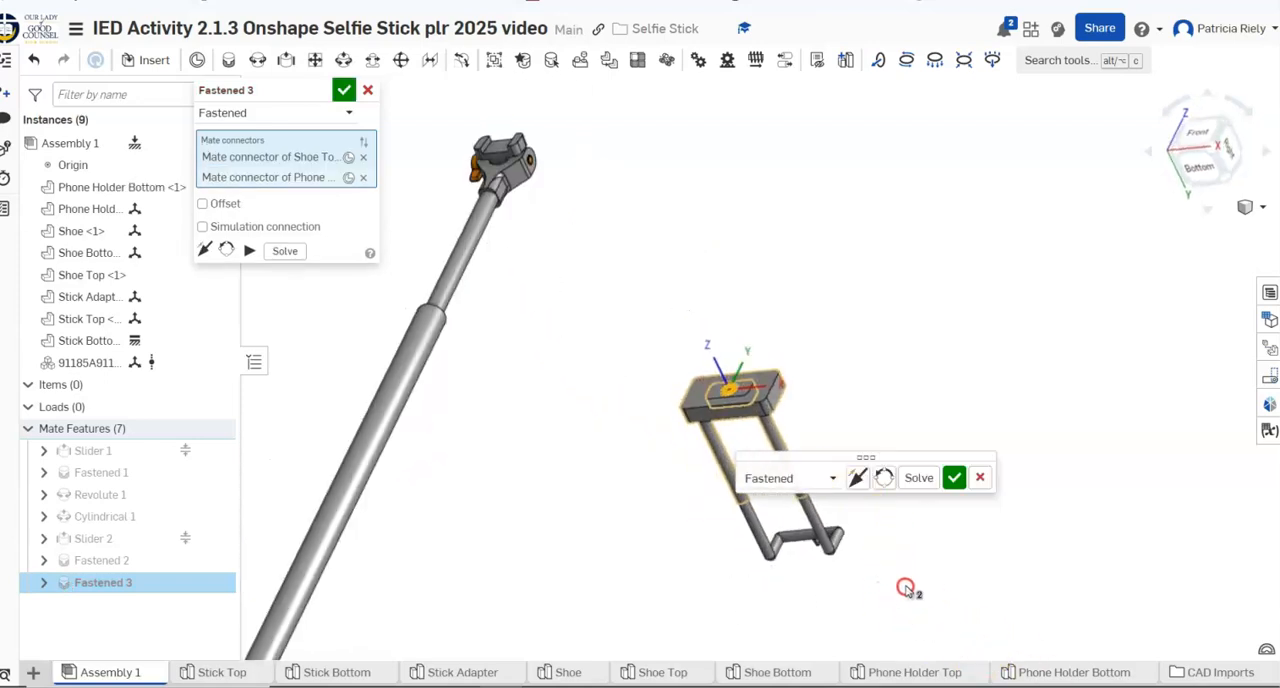
click(958, 476)
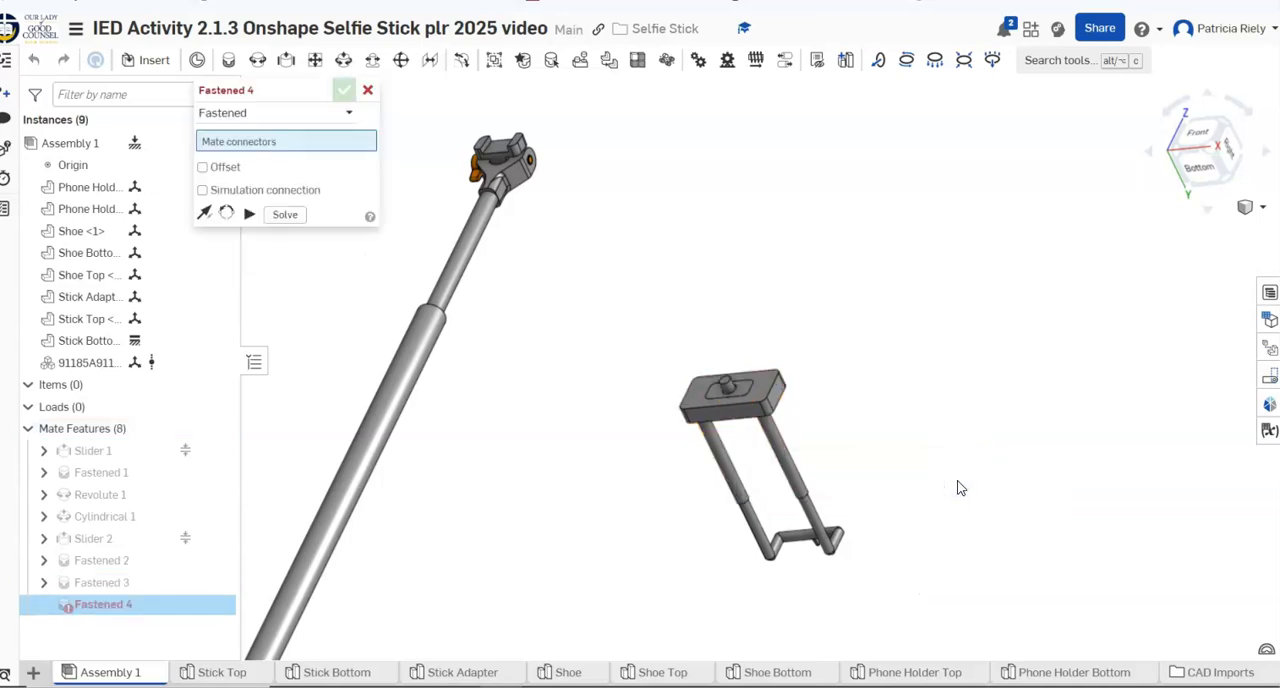
click(363, 91)
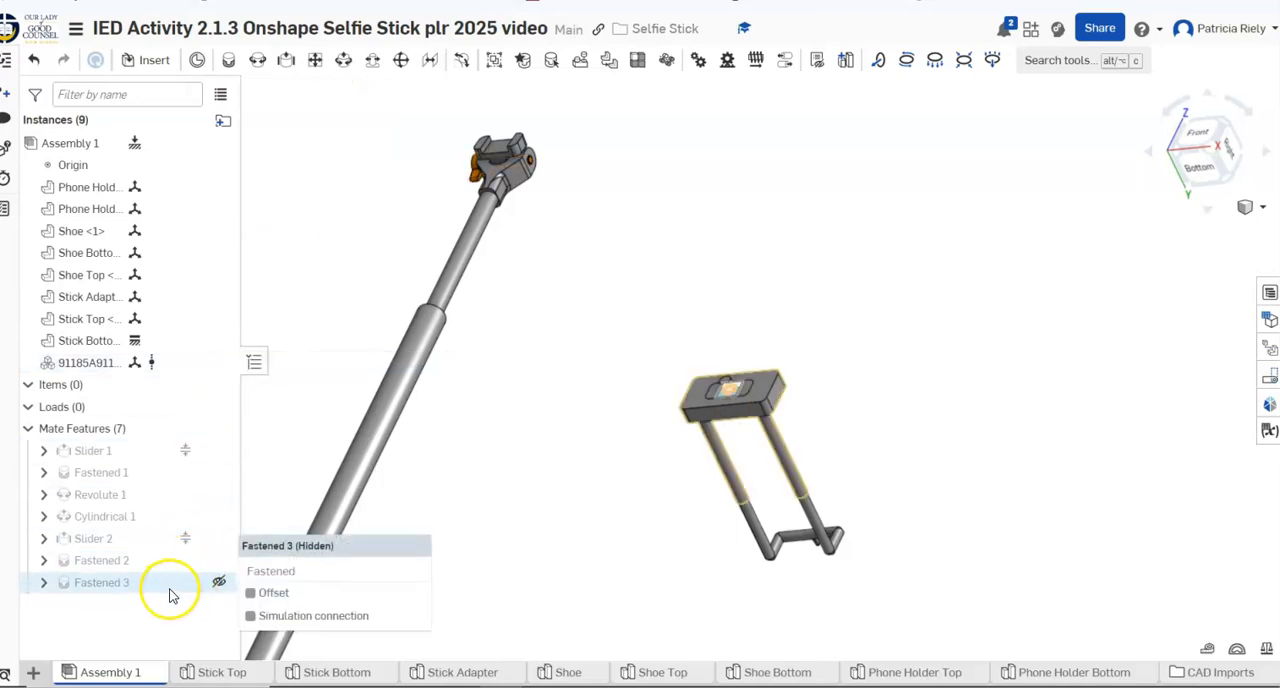
Edit the fastened mate between Shoe Top and Phone Holder Bottom, flip its primary axis and accept the change
right_click(170, 588)
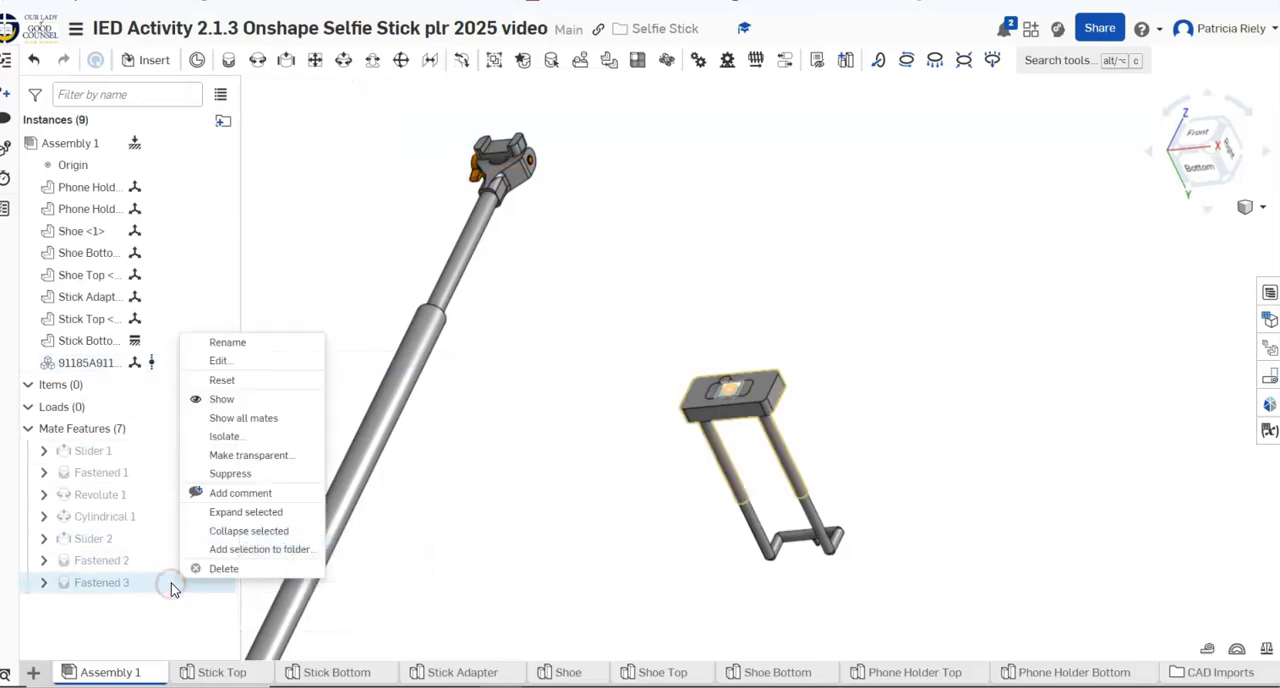
click(213, 358)
click(204, 249)
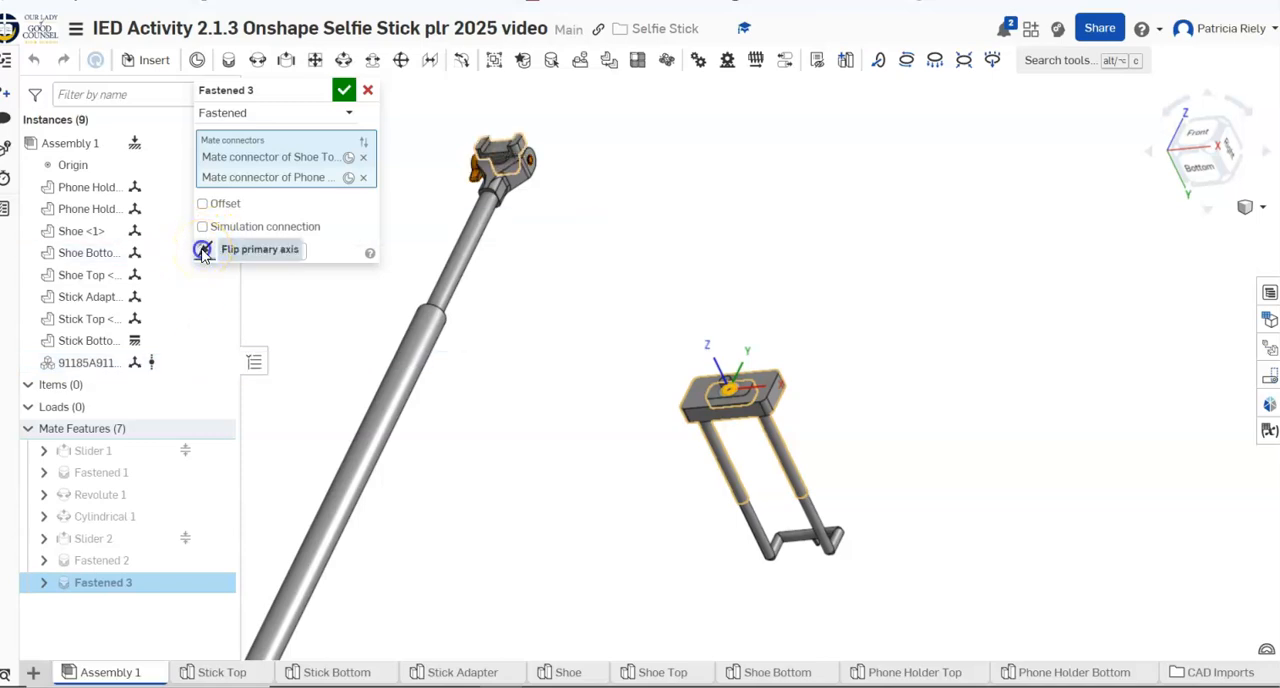
click(203, 251)
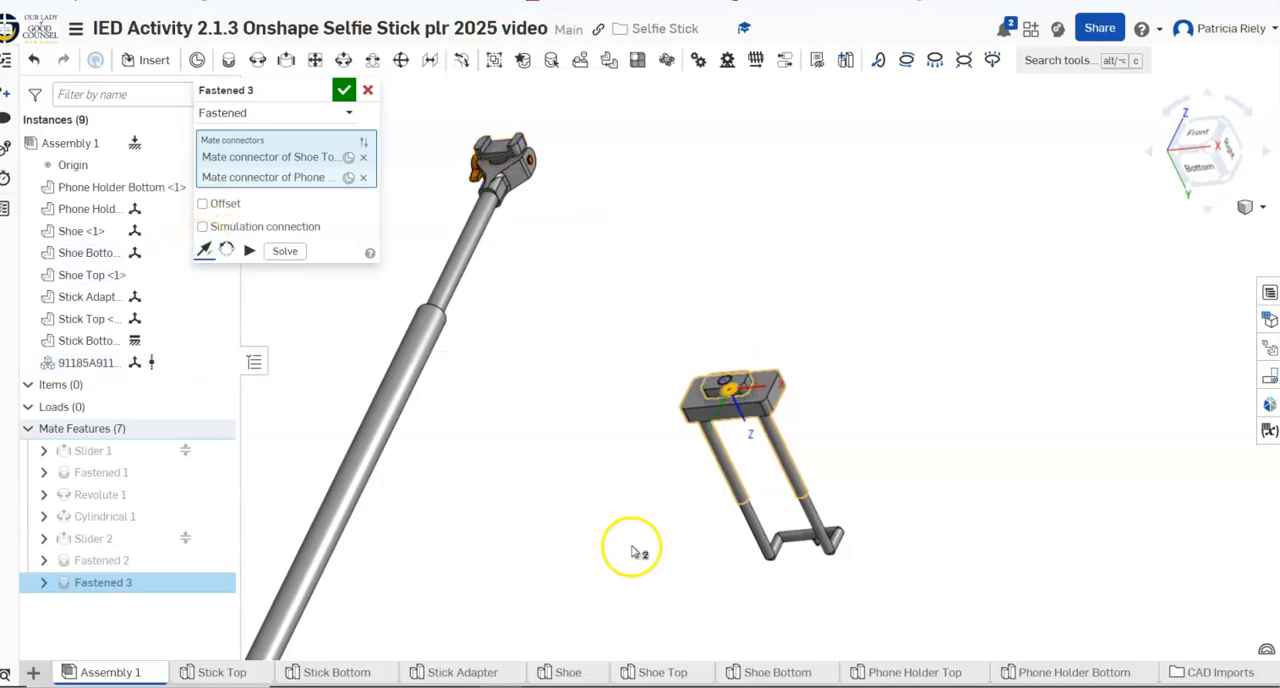
click(342, 90)
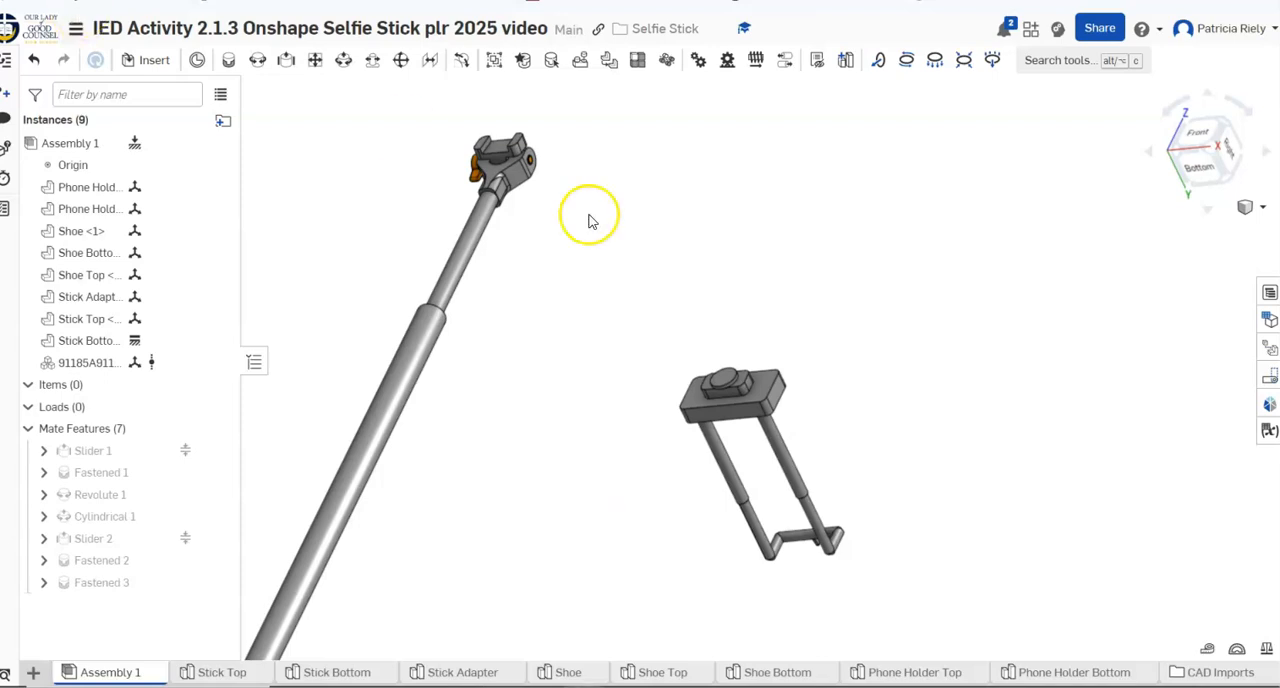
Create a fastened mate from the centre of the Shoe's exposed disc face to the flat face between the Shoe Bottom's side rails
click(227, 63)
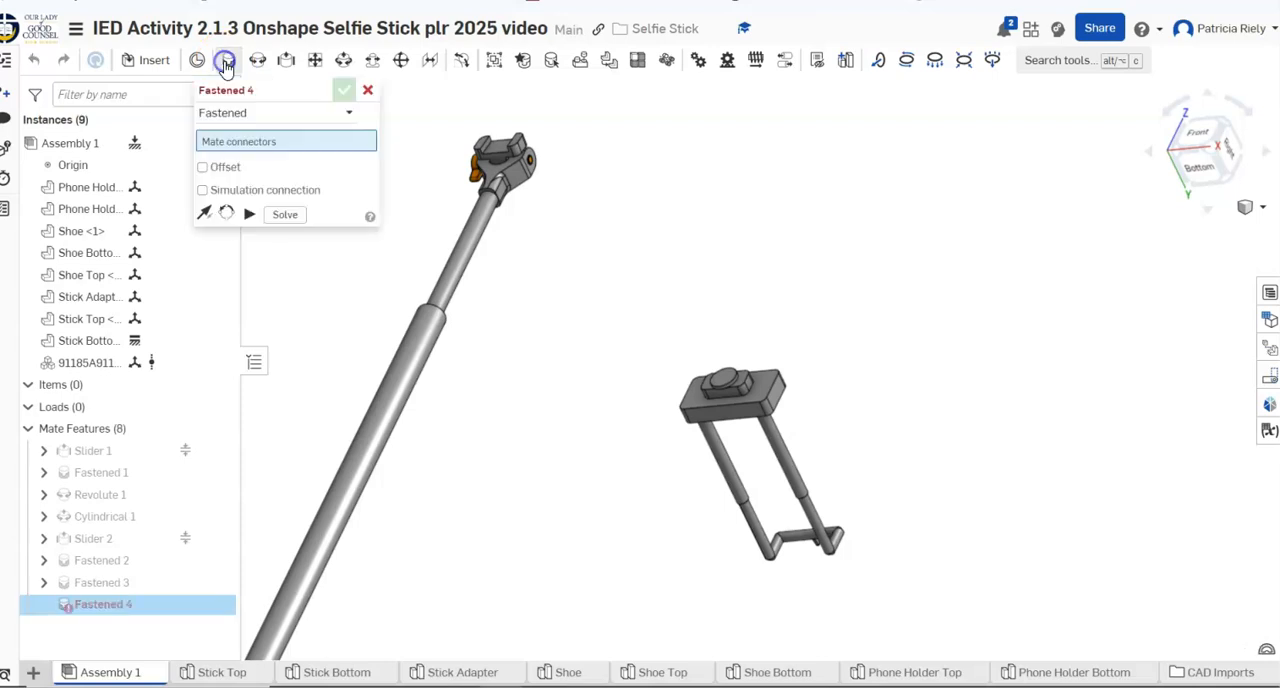
click(727, 382)
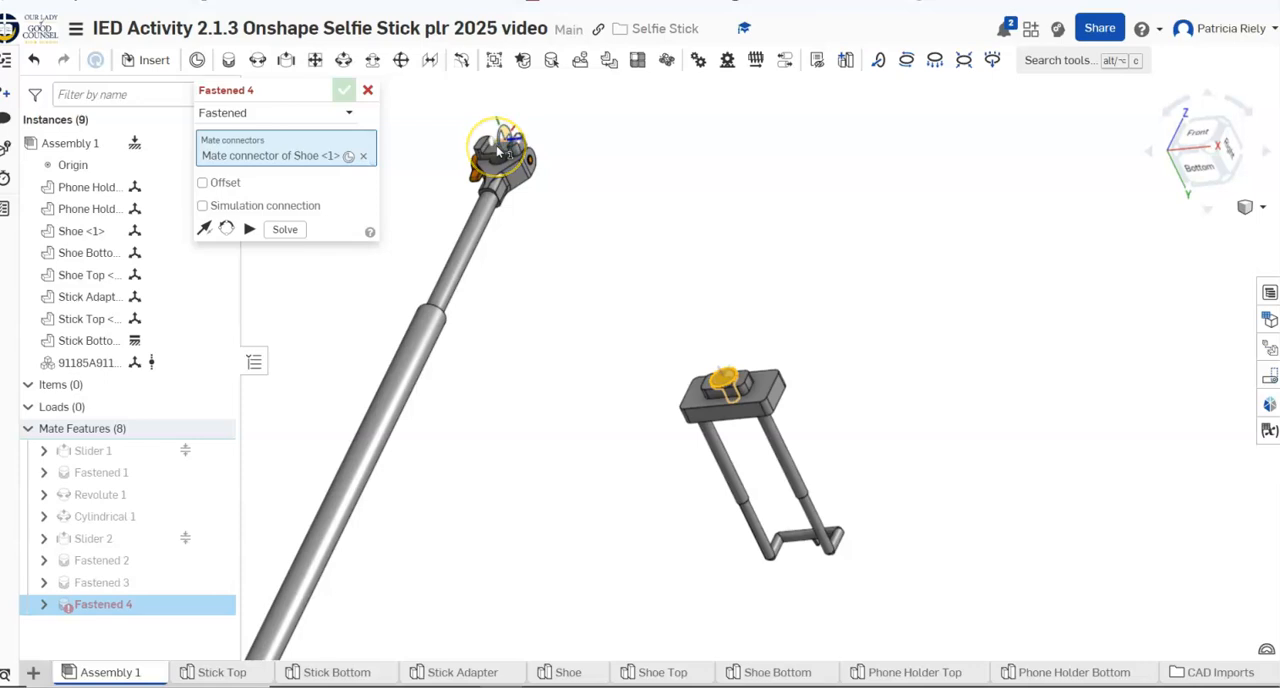
scroll(497, 149, up, 5)
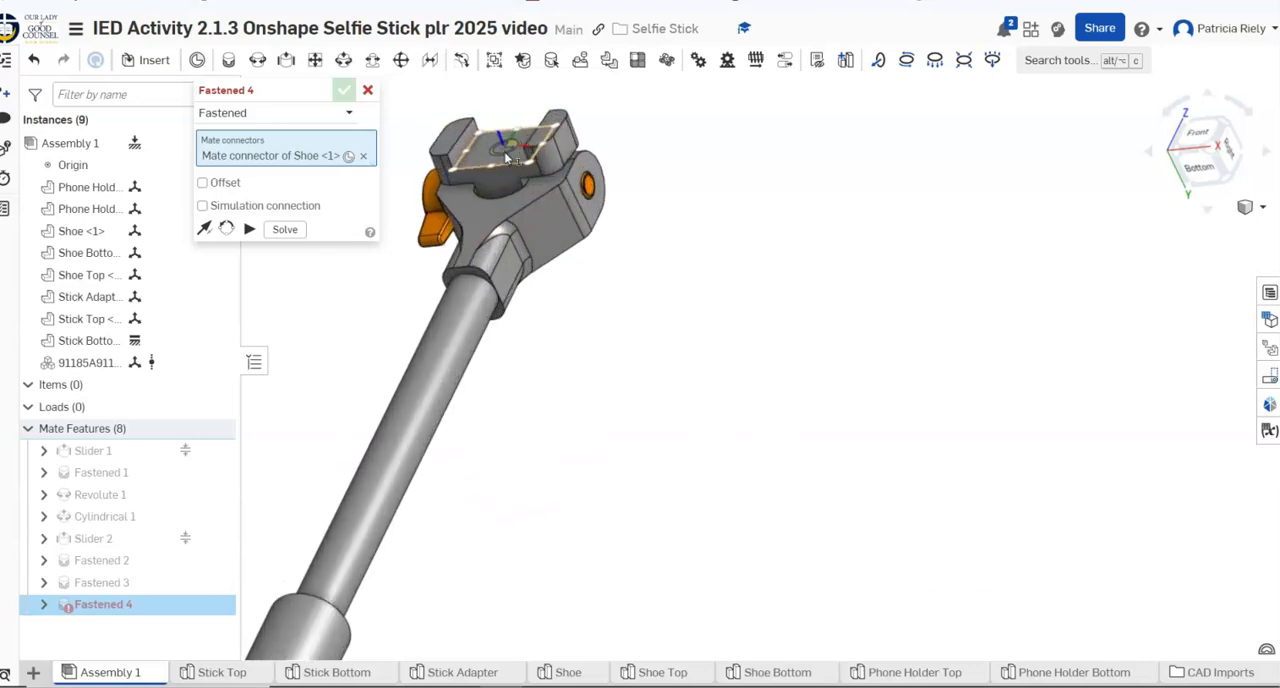
click(508, 155)
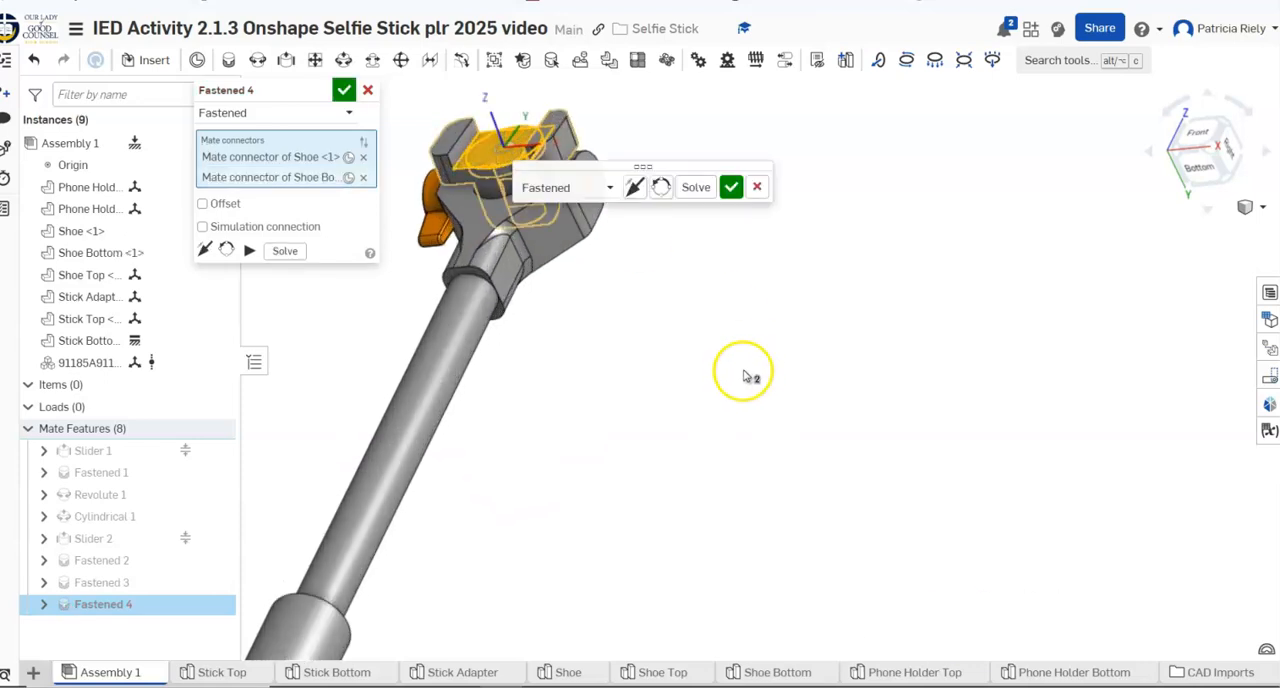
Flip the primary axis of the Shoe to Shoe Bottom mate, accept it and end the mate command
click(638, 192)
right_drag(614, 438, 598, 443)
scroll(623, 441, down, 2)
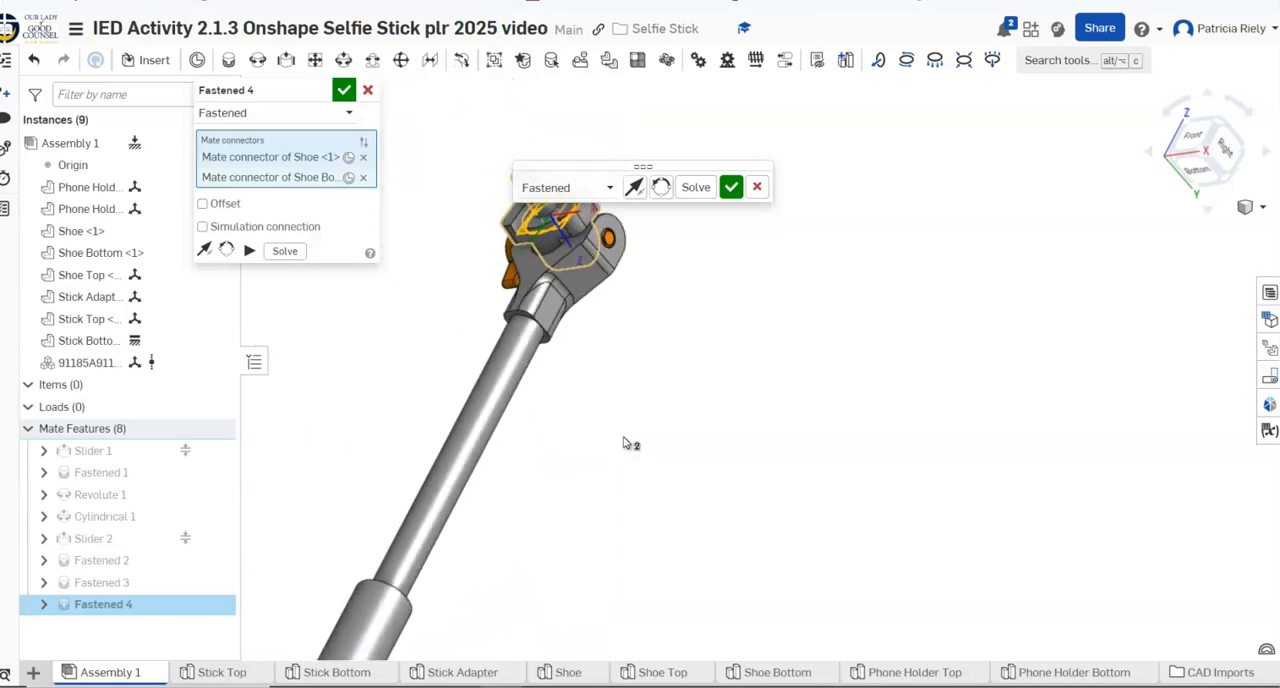
scroll(623, 441, down, 2)
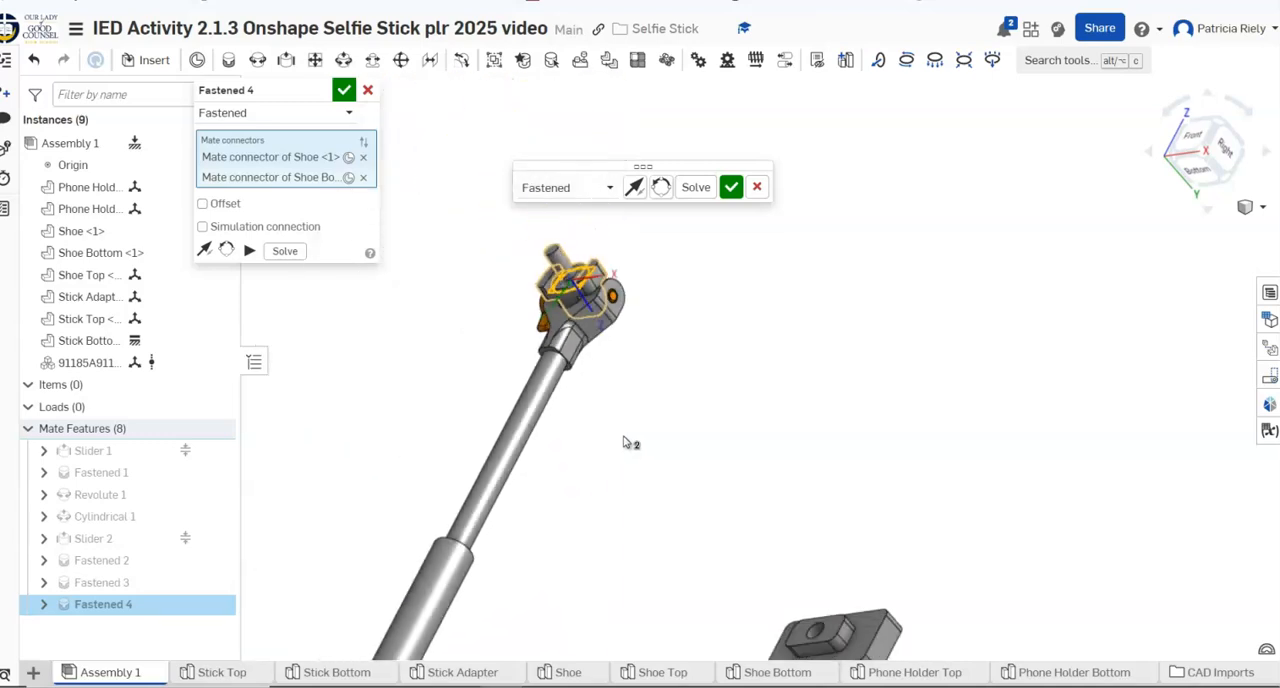
click(733, 188)
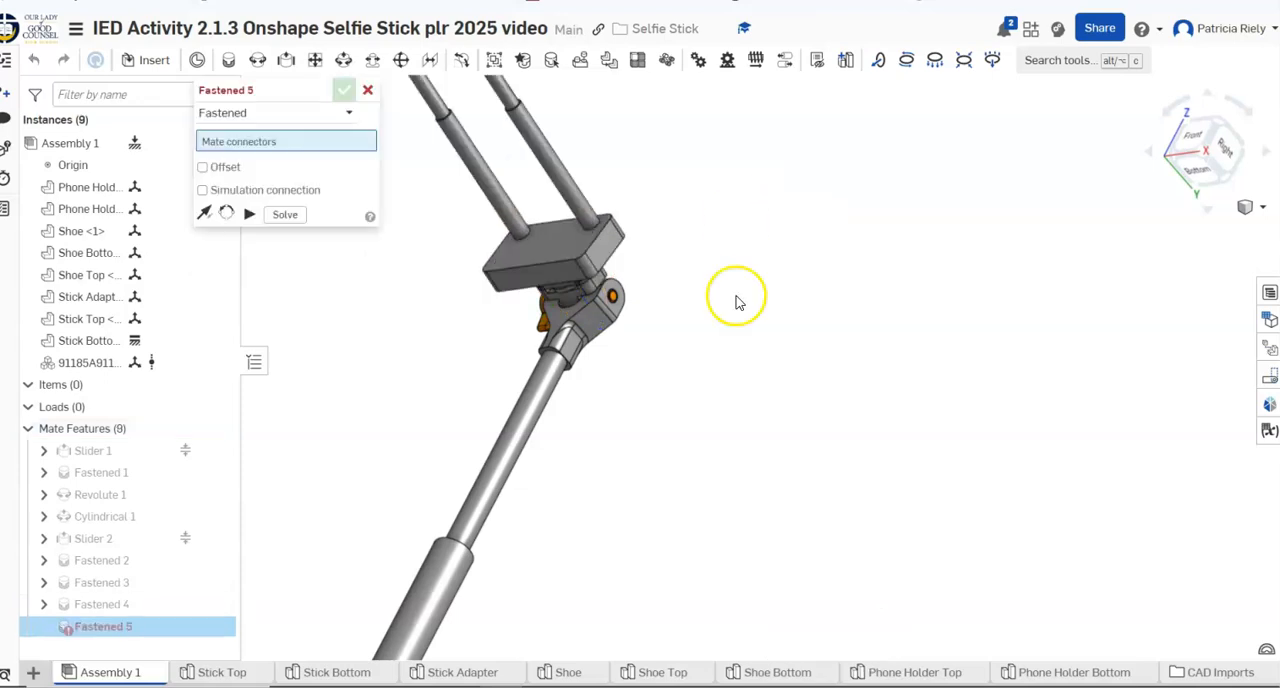
right_drag(699, 341, 640, 377)
scroll(688, 411, down, 3)
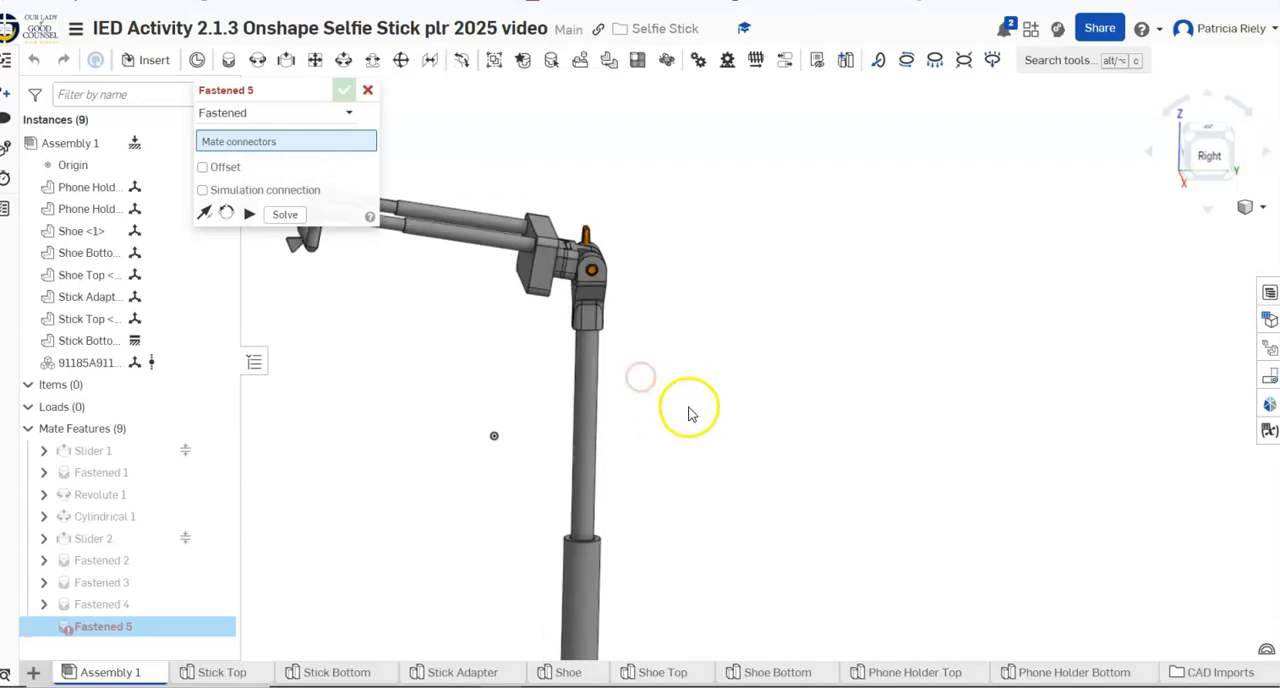
click(368, 91)
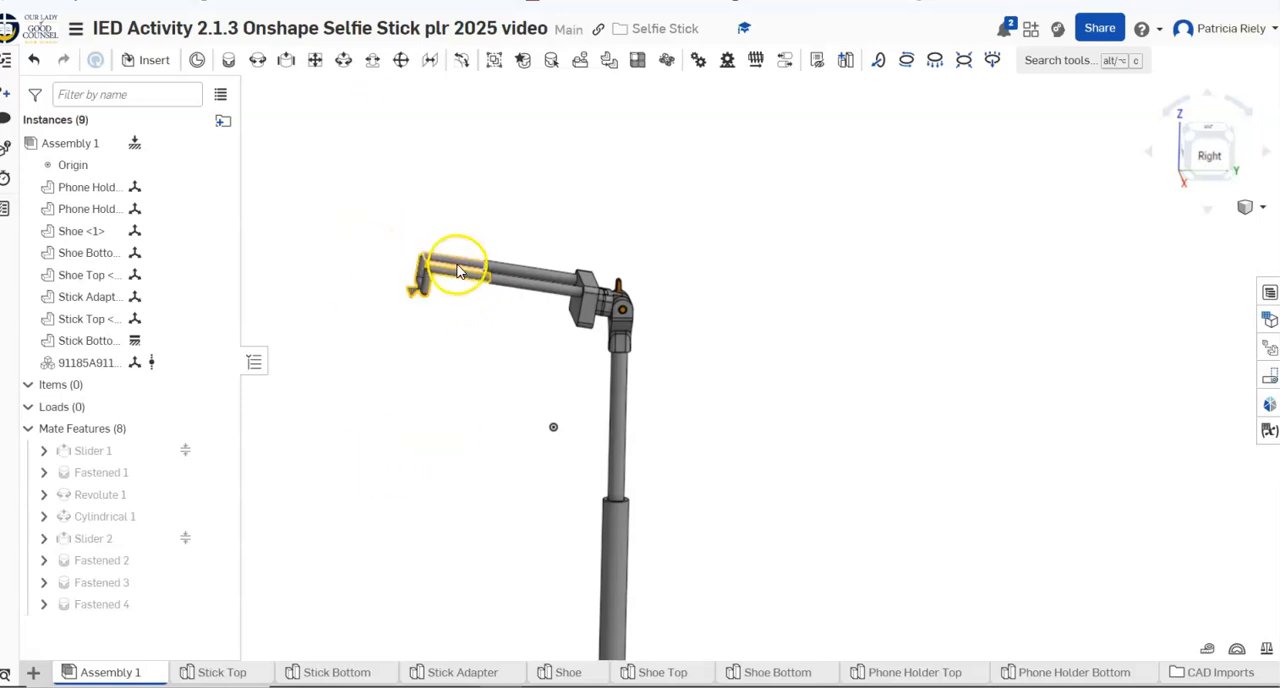
Swing the phone holder upright on the stick's joint and slide its U-shaped part along the rods to test the mates
right_drag(449, 278, 488, 282)
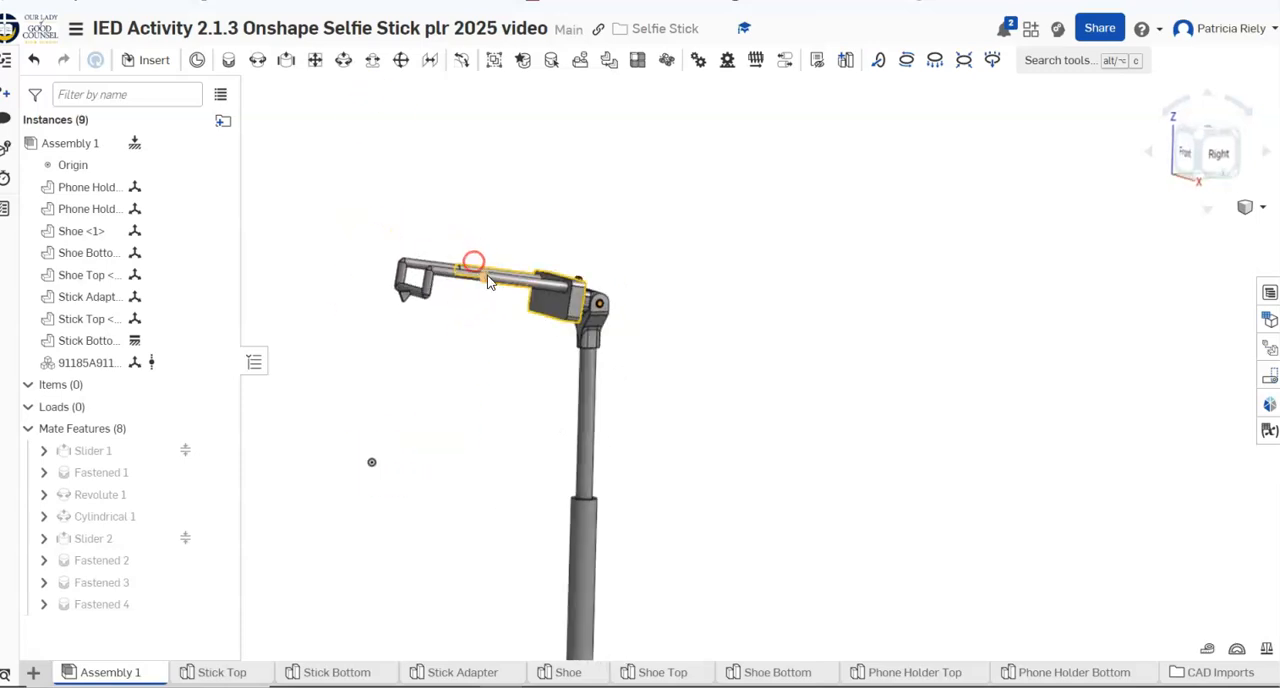
drag(496, 288, 603, 268)
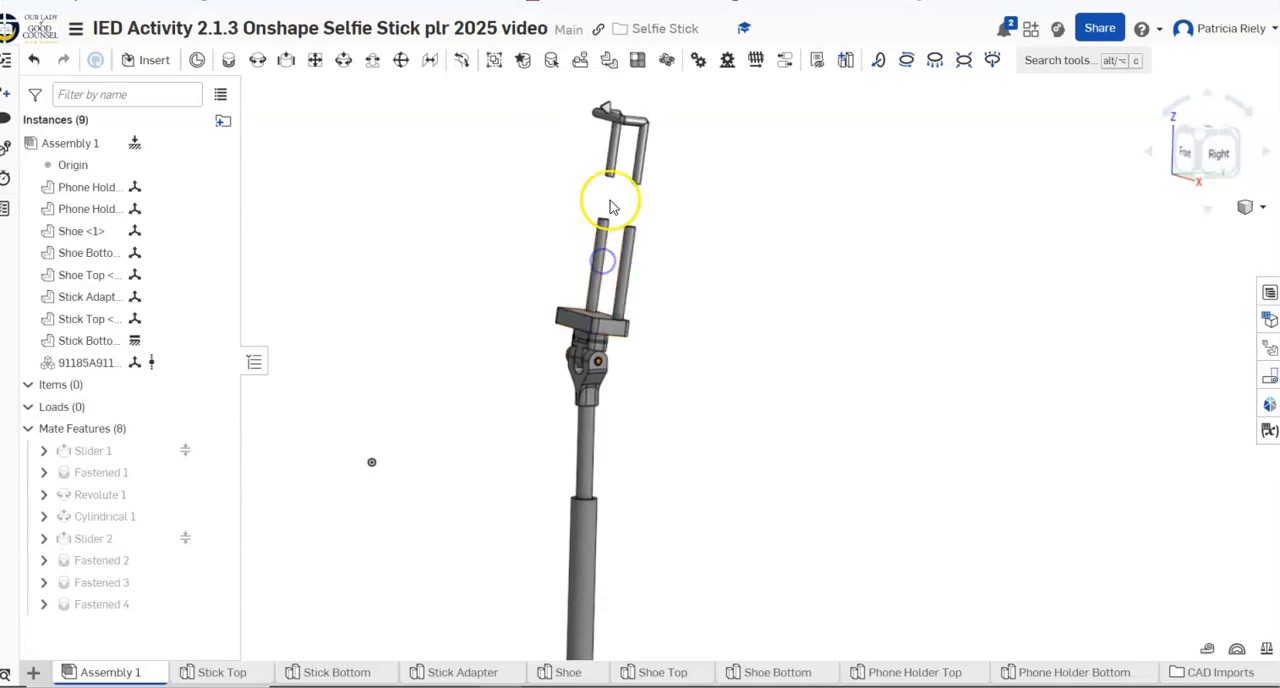
drag(636, 167, 643, 296)
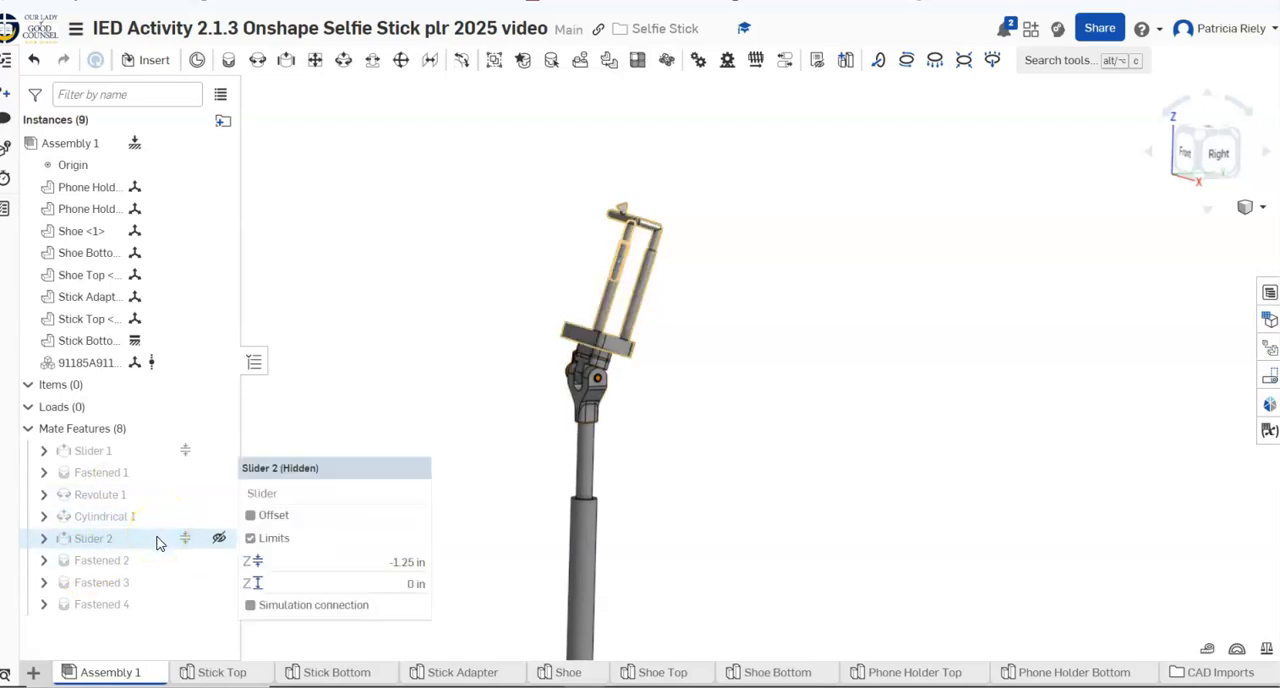
Open the Slider 2 mate for editing, check its minimum and maximum Z limits and accept the dialog
right_click(157, 545)
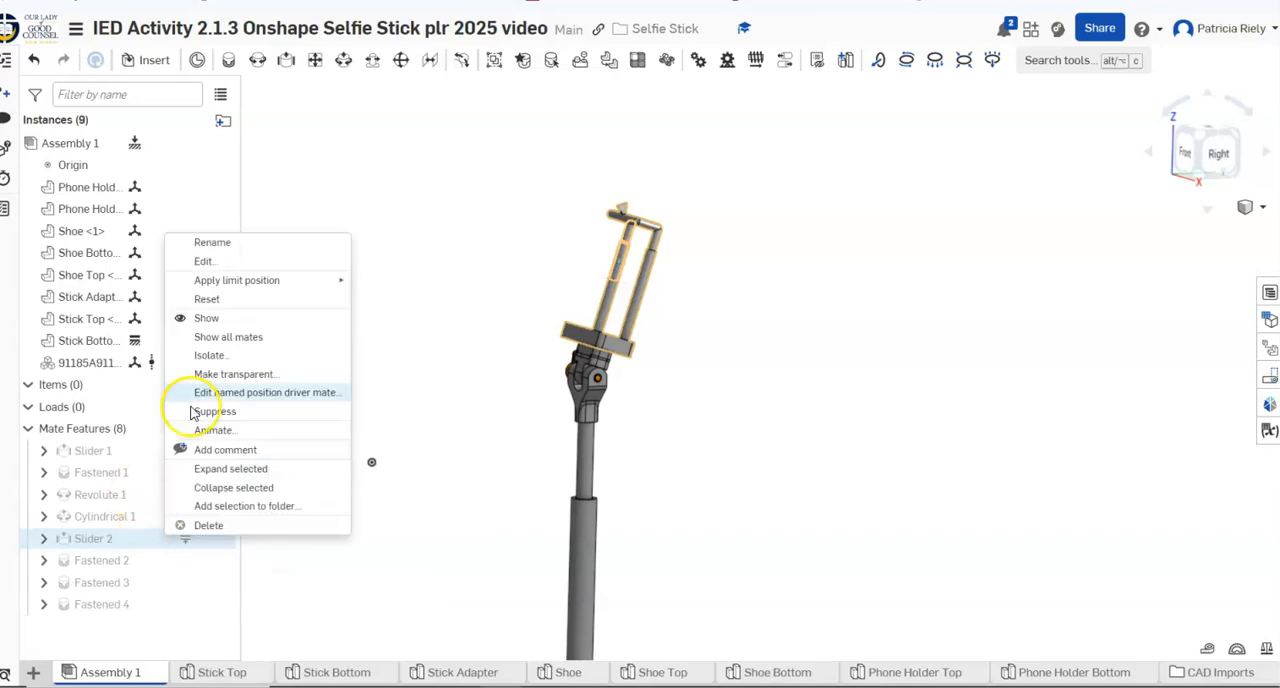
click(248, 270)
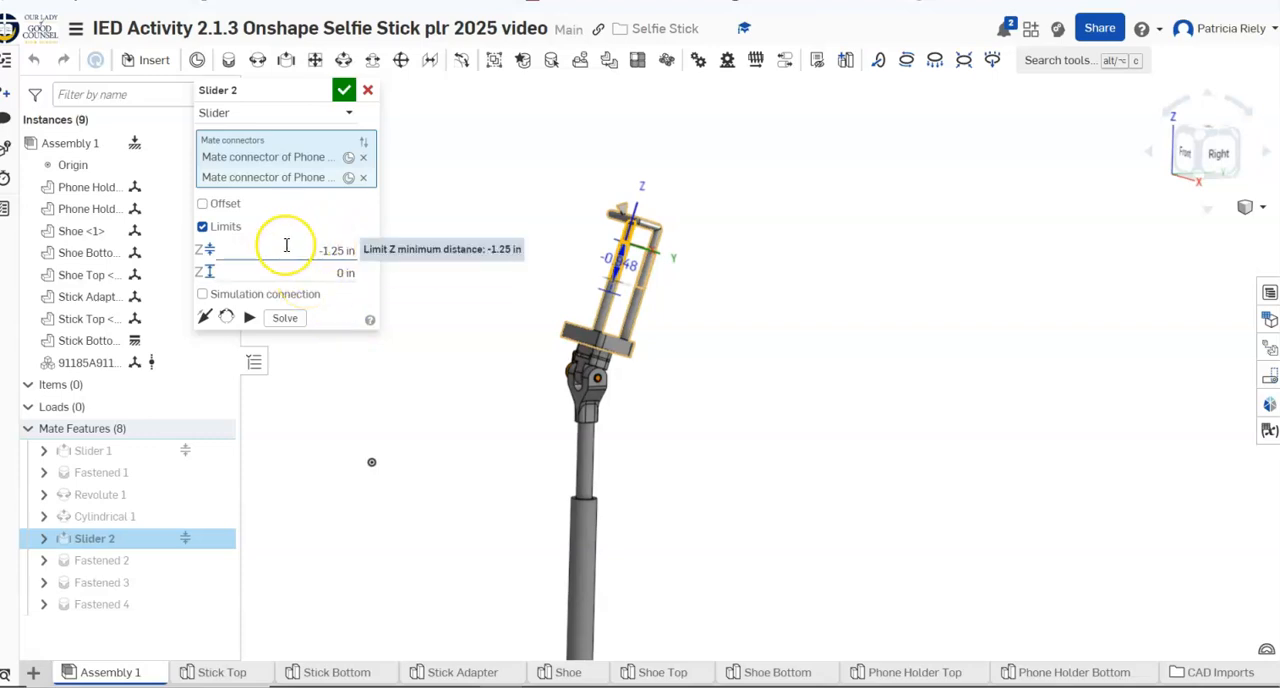
click(305, 277)
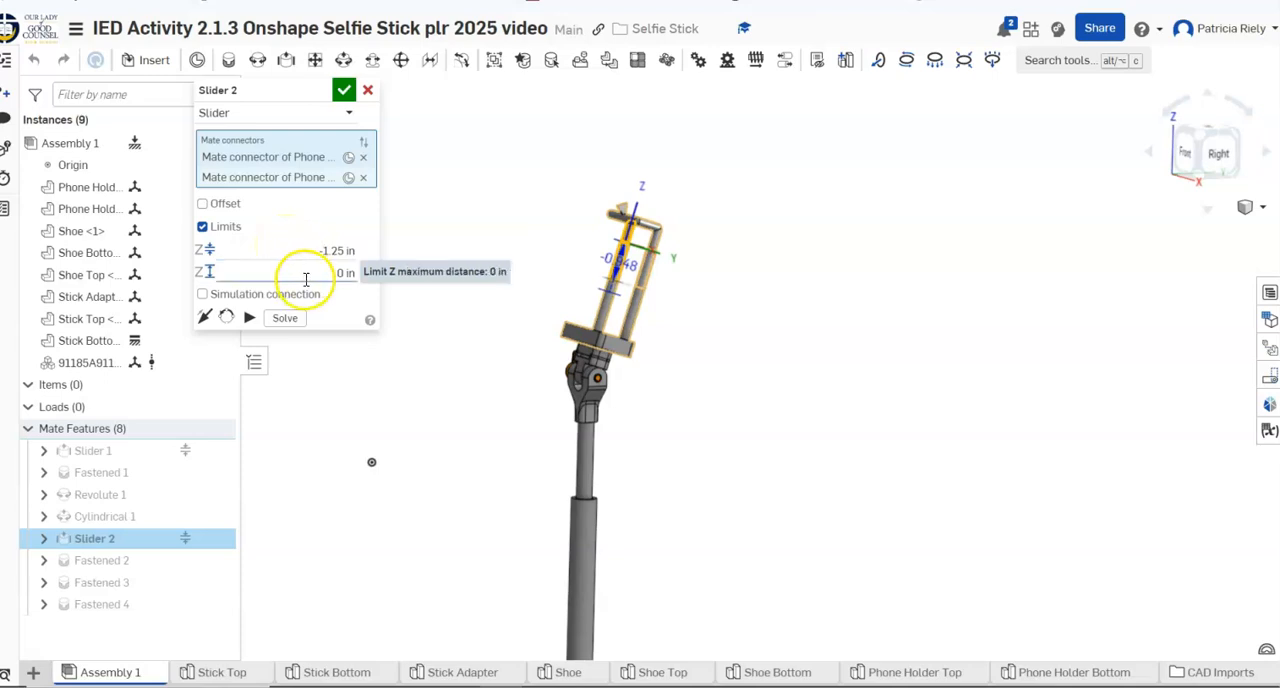
click(350, 91)
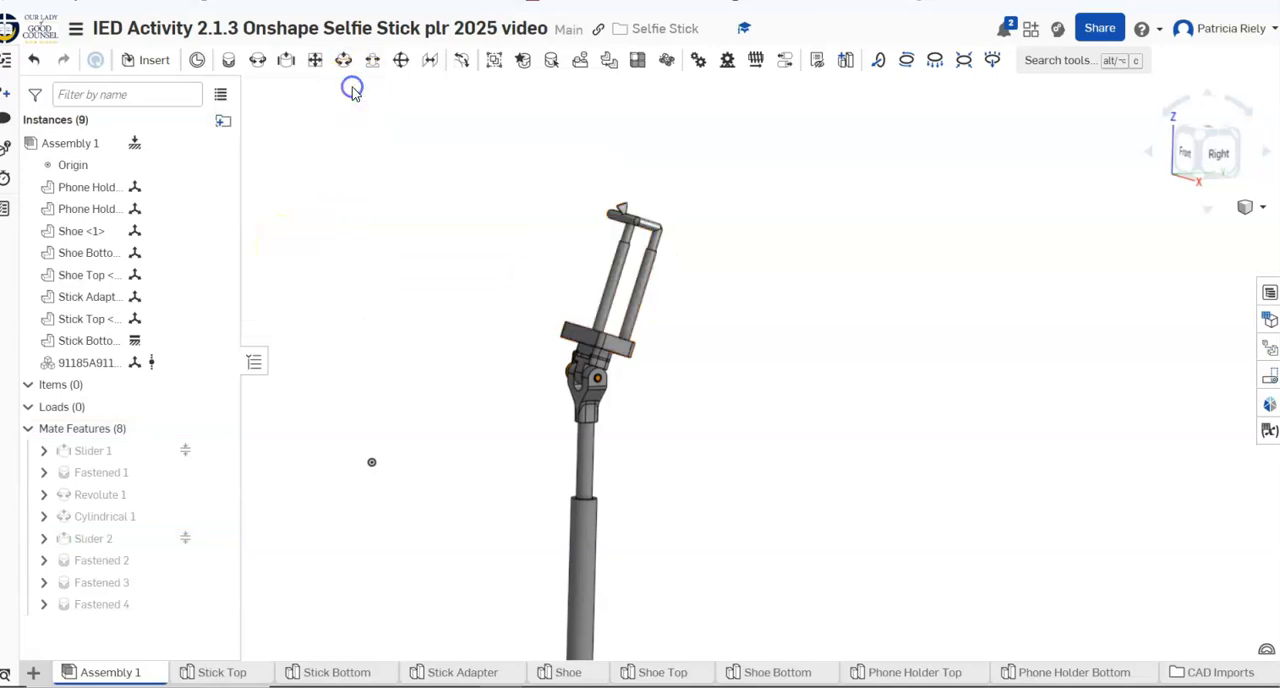
Swing the phone holder down on the stick's joint, animate the Revolute 1 mate from 0 to 360 degrees, stop playback and close the animation
drag(655, 236, 500, 370)
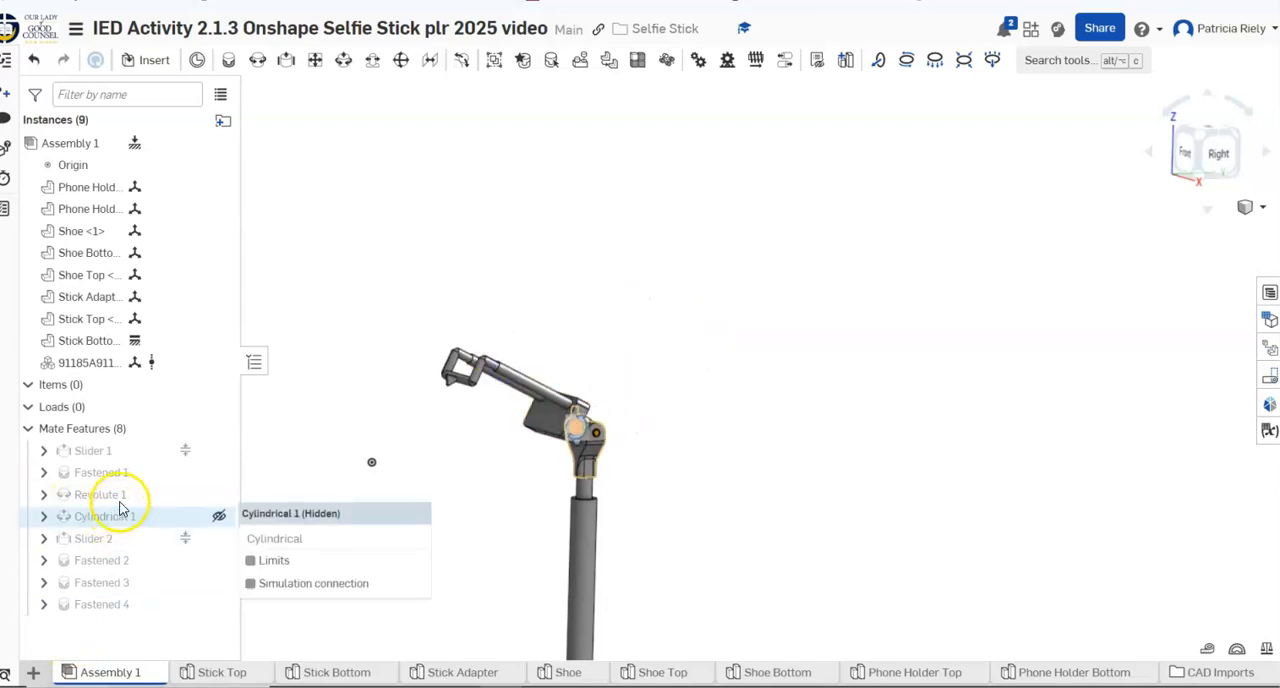
right_click(144, 495)
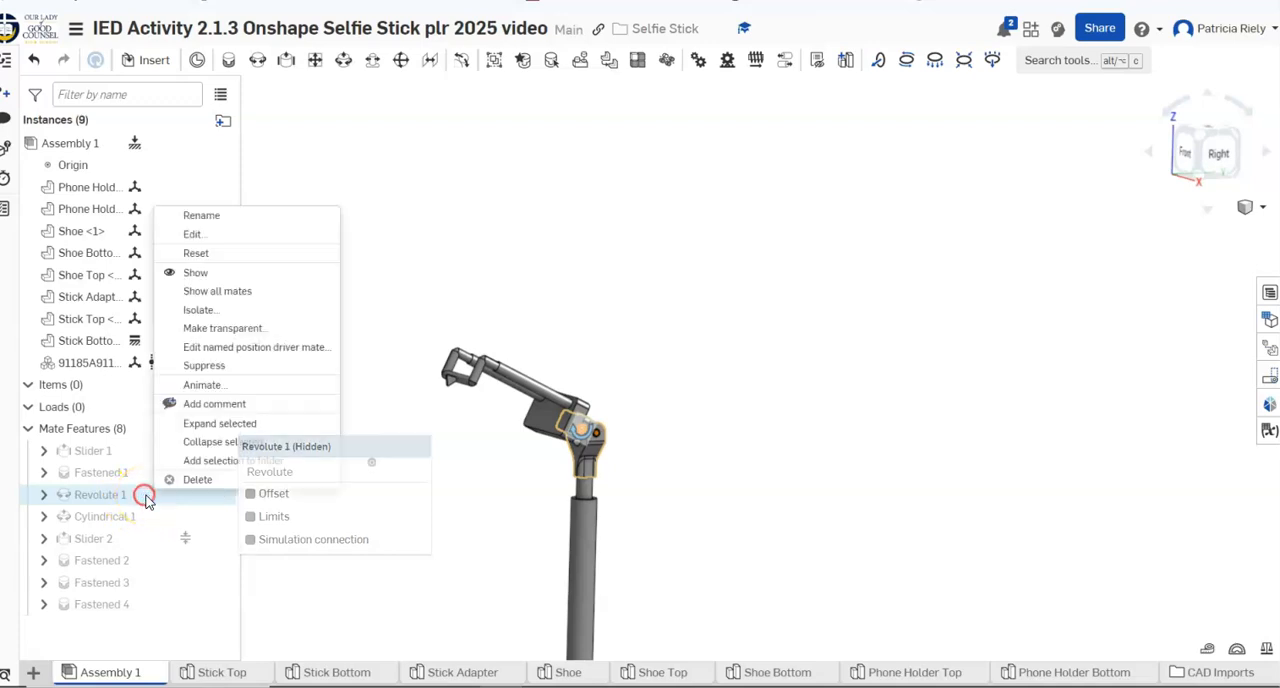
click(203, 385)
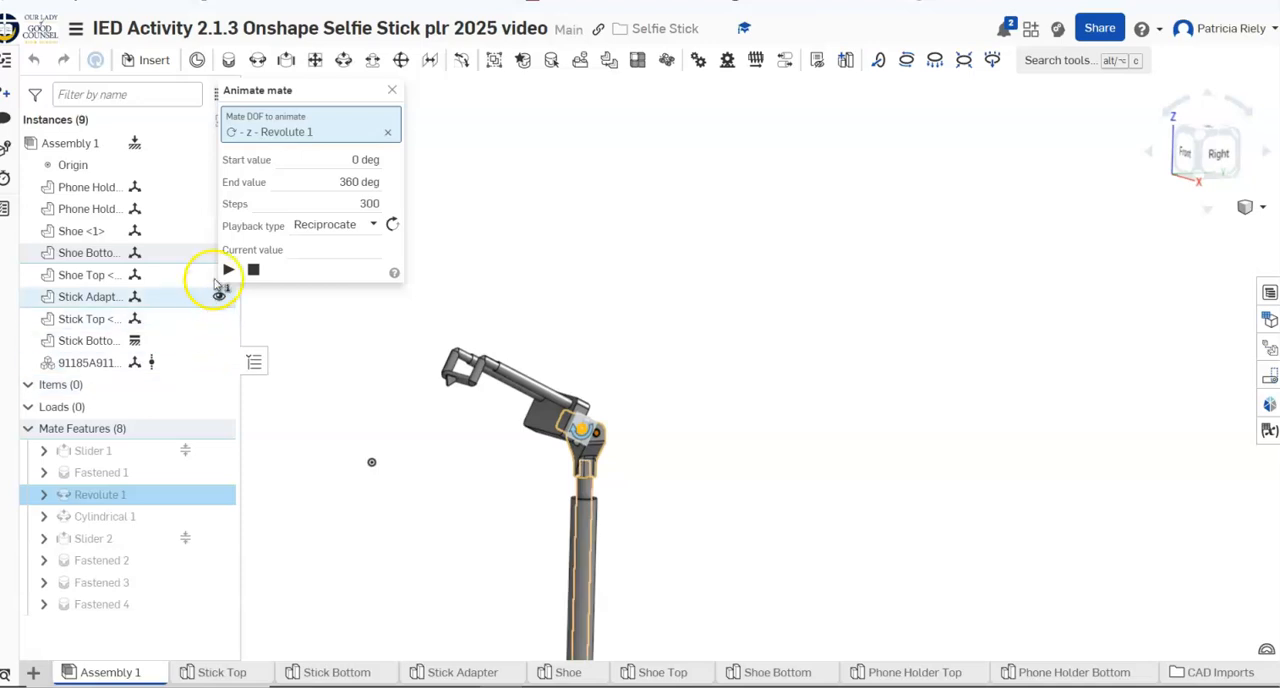
click(226, 271)
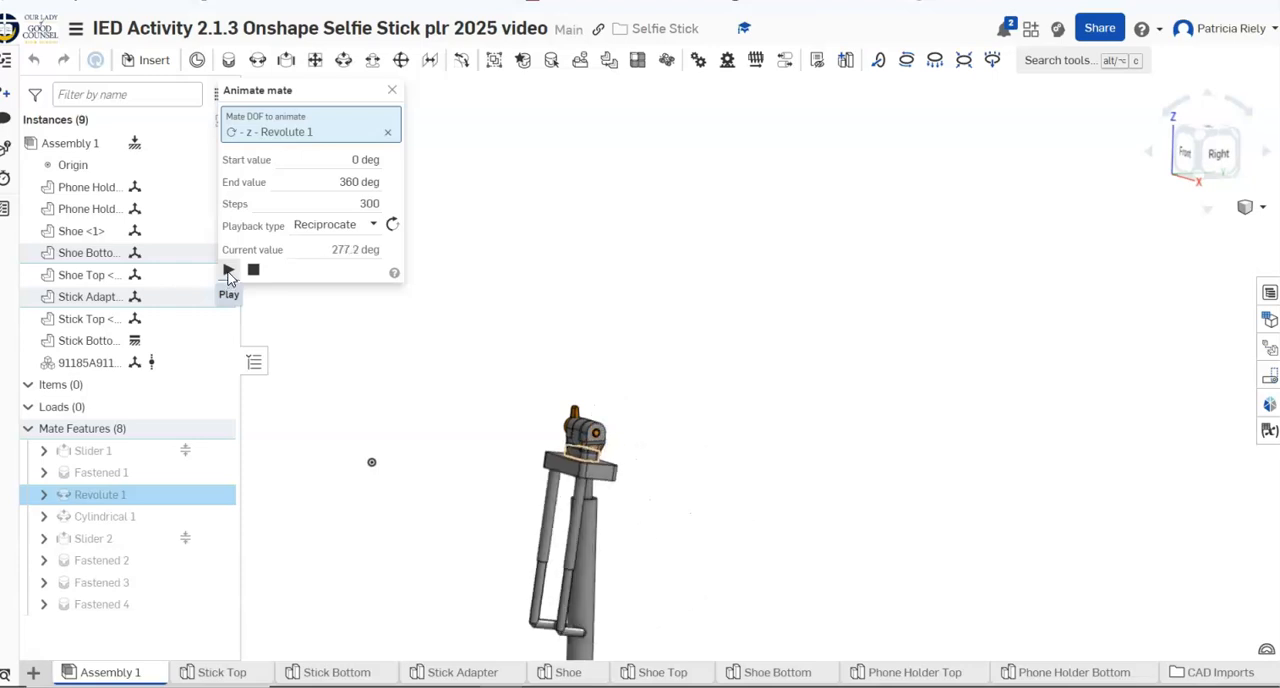
click(228, 272)
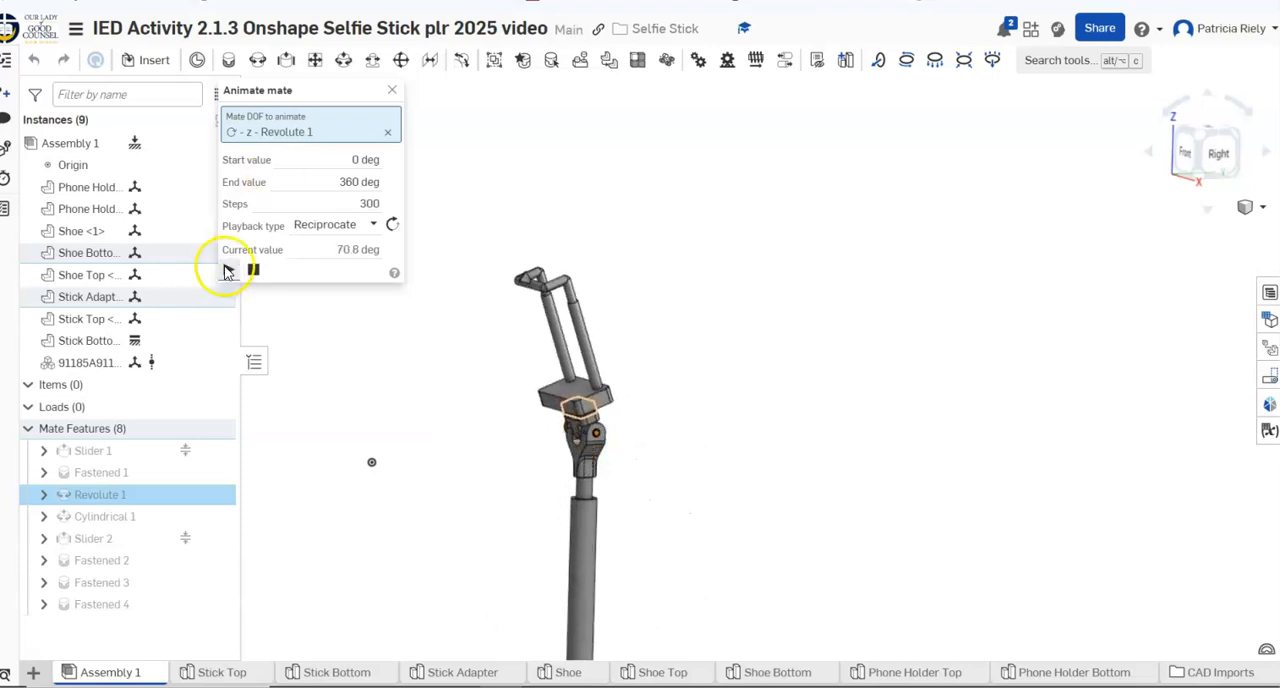
click(252, 270)
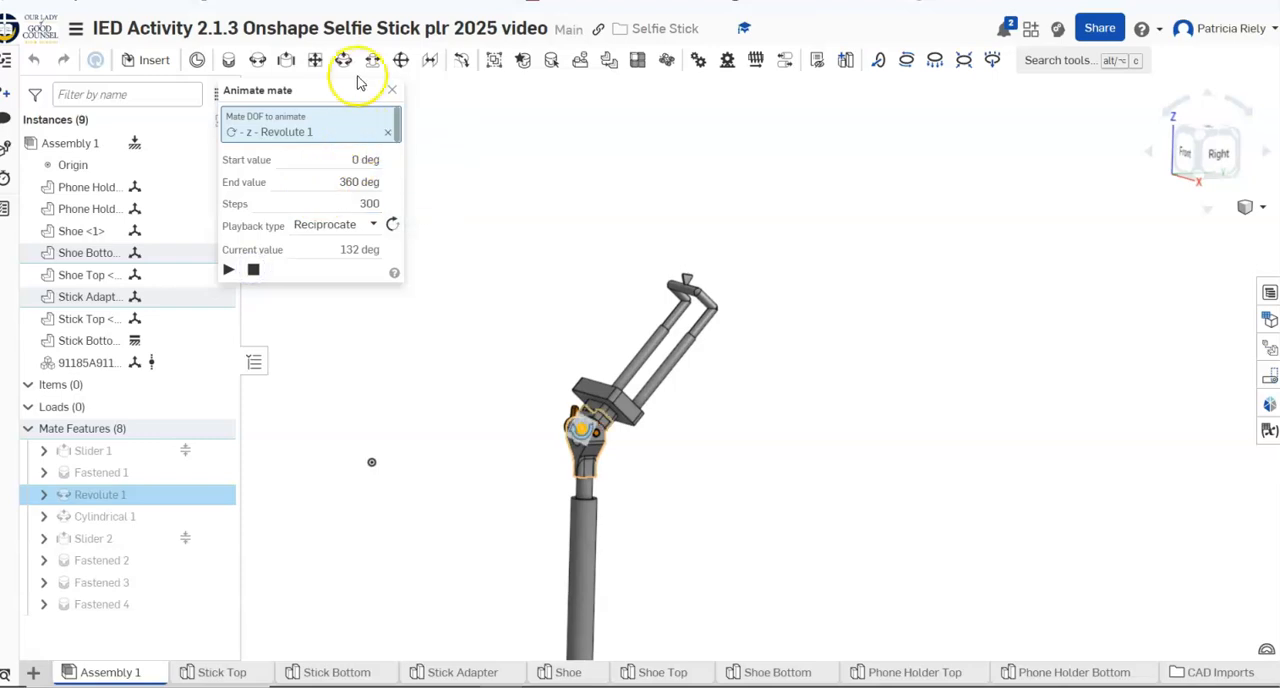
click(393, 92)
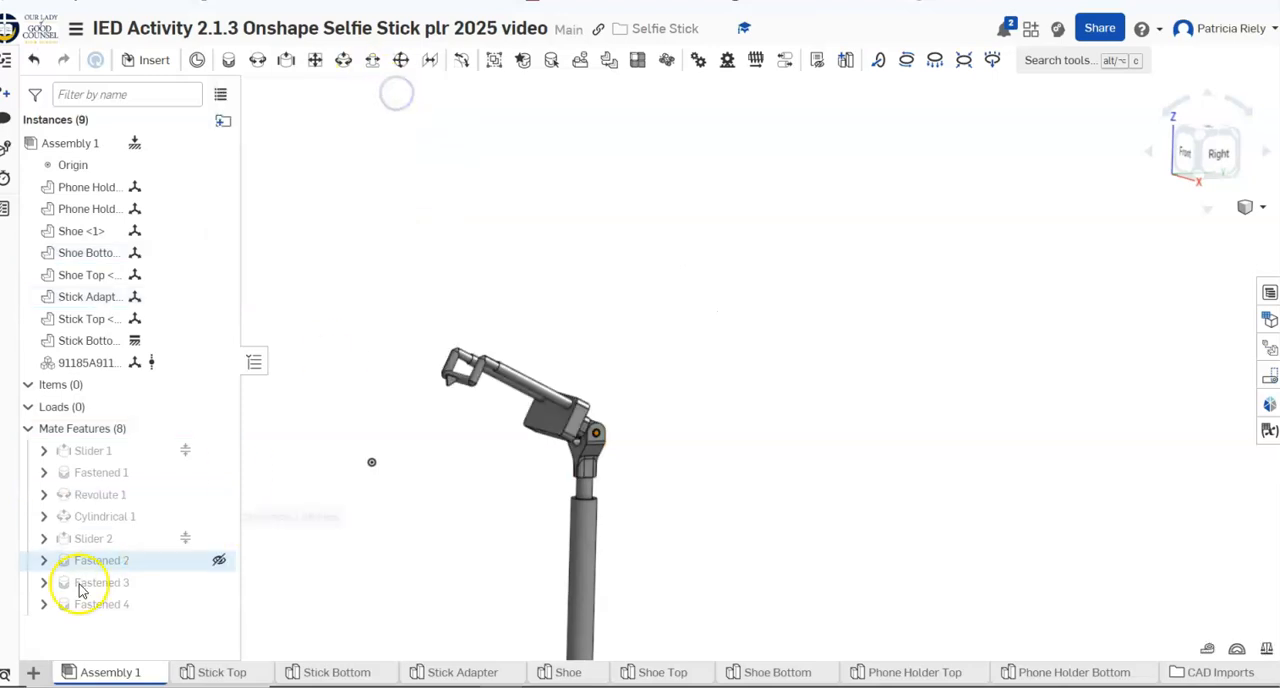
Edit the Revolute 1 mate to enable limits with a minimum angle of 0 degrees and a maximum of 180 degrees, and accept it
right_click(183, 500)
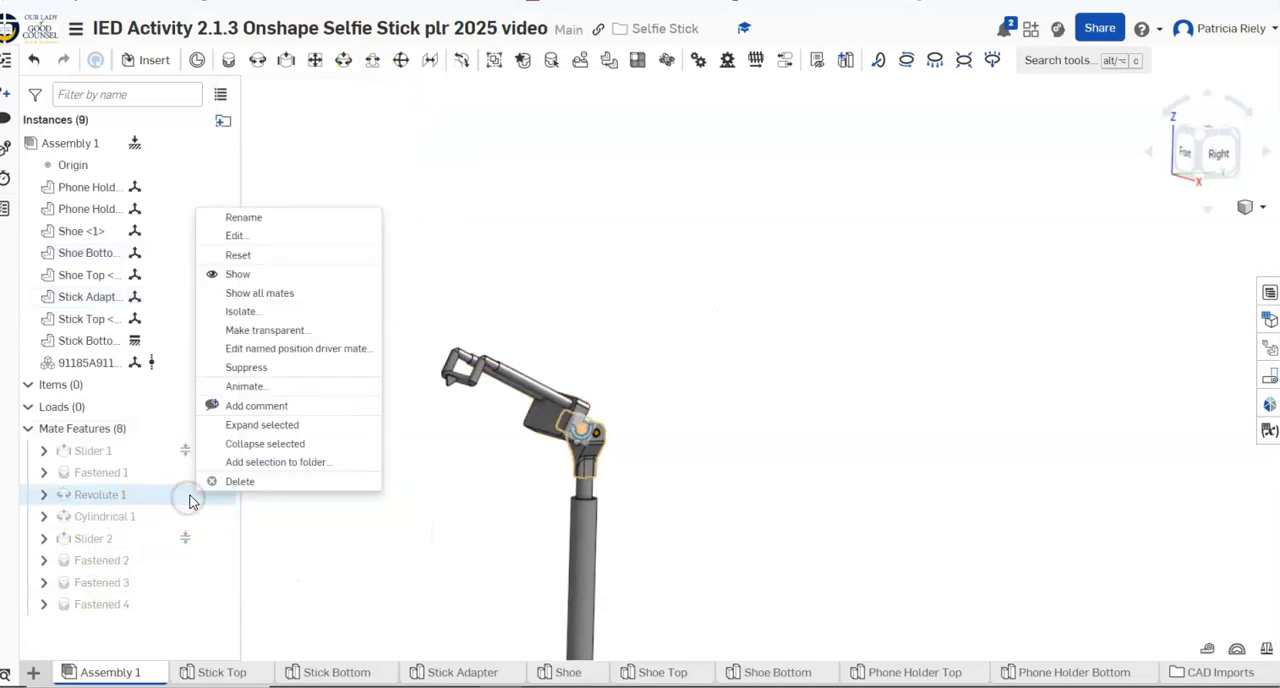
click(235, 236)
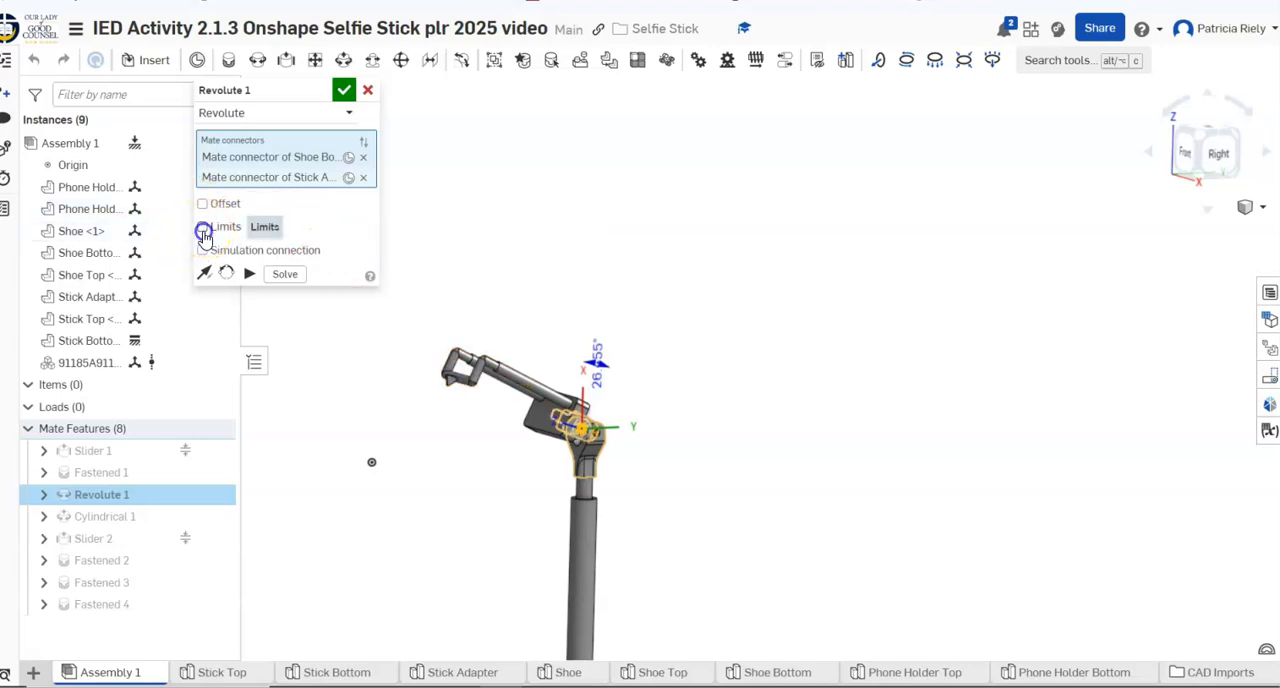
click(203, 230)
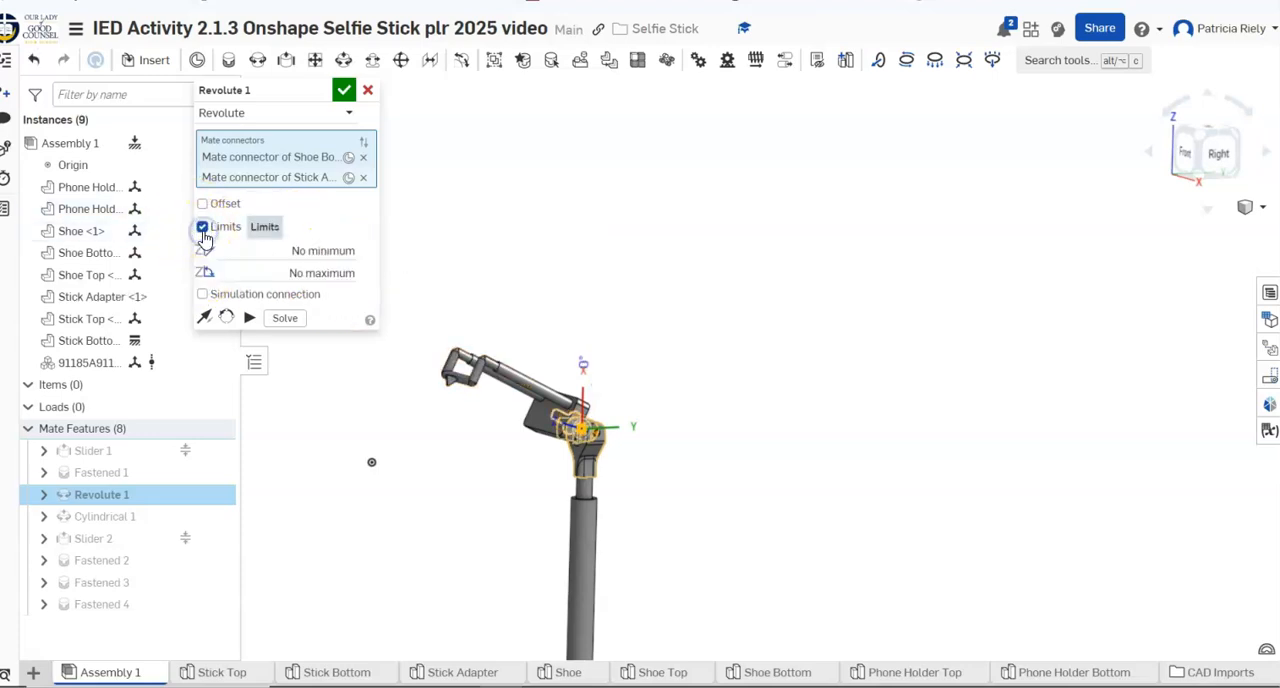
click(333, 250)
text(0)
click(349, 275)
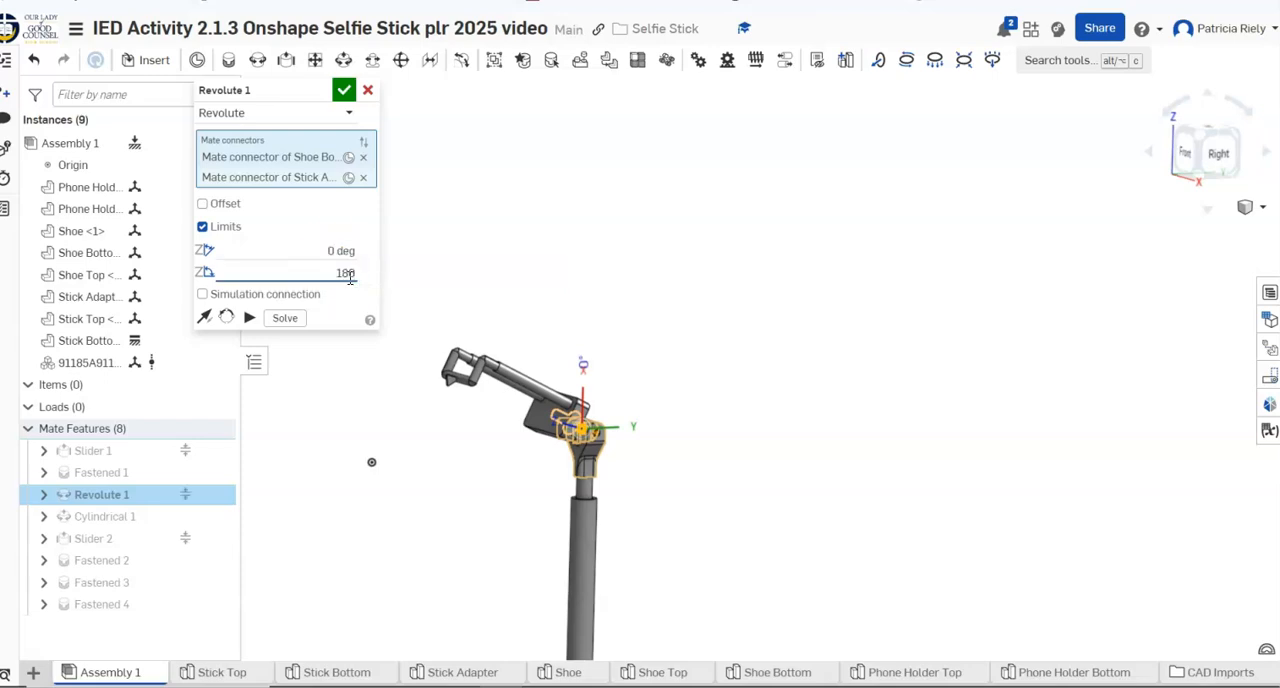
click(340, 91)
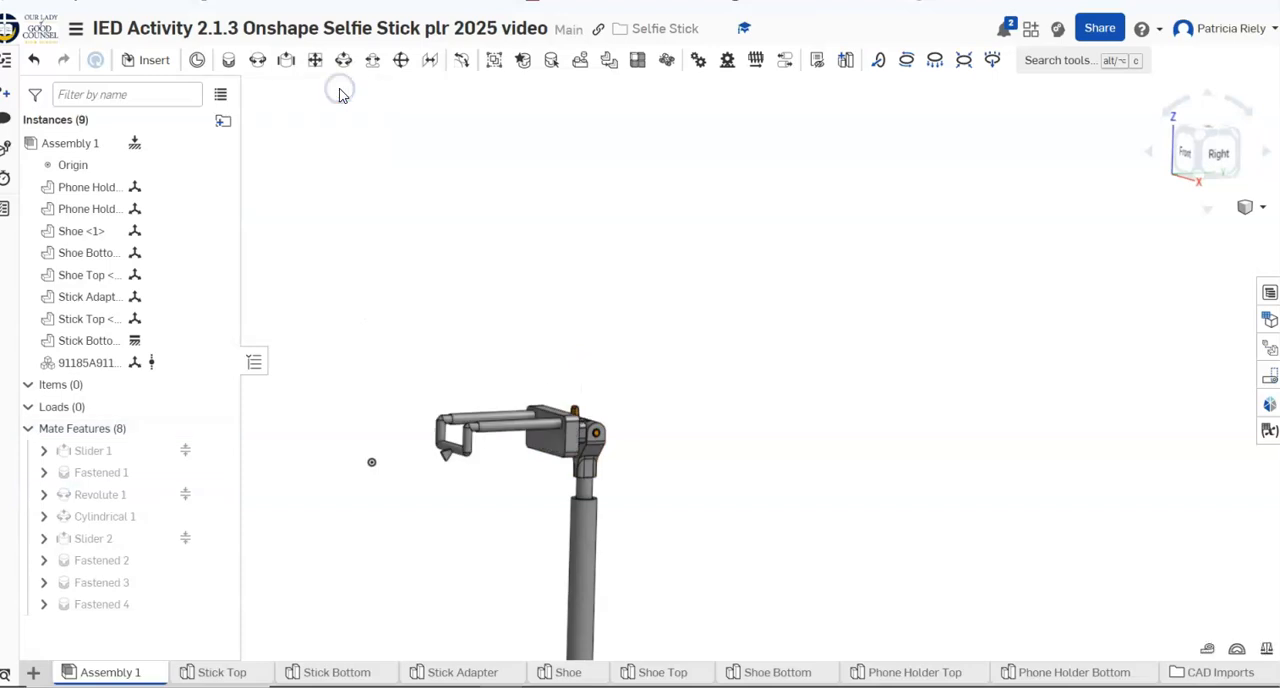
Animate the limited Revolute 1 mate between 0 and 180 degrees to test the phone holder's swing, and stop playback
right_click(172, 497)
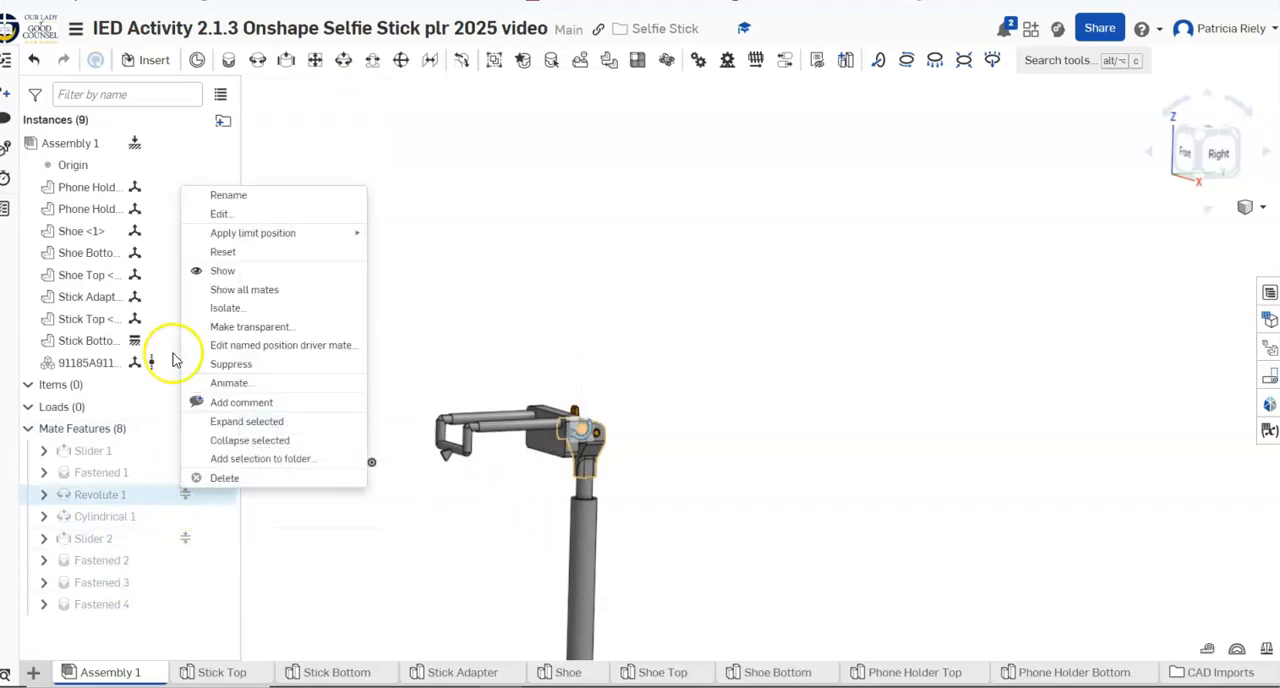
click(229, 384)
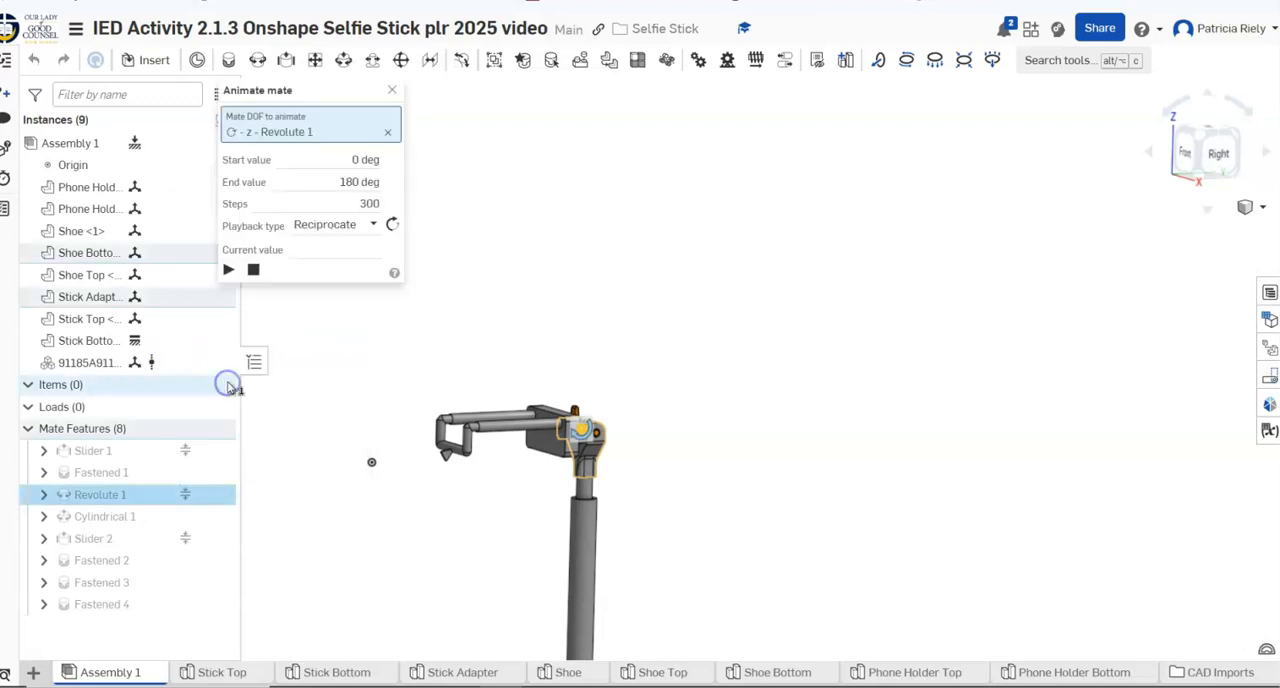
click(226, 270)
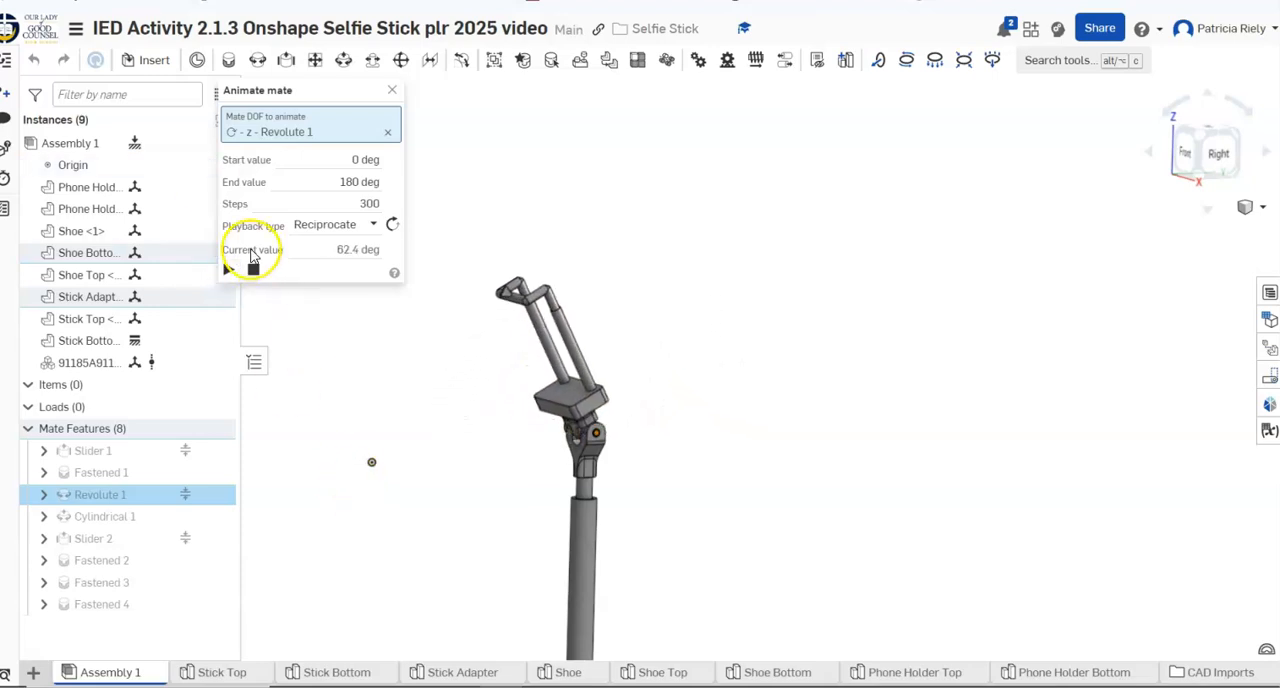
click(254, 268)
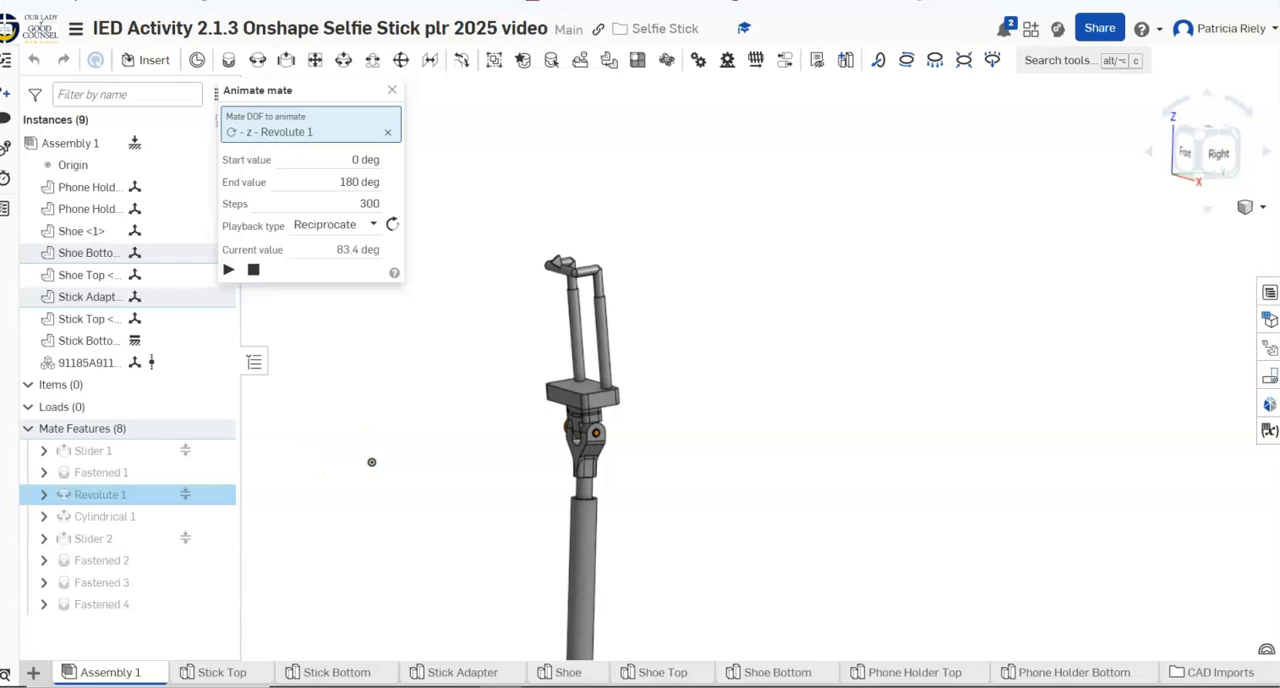